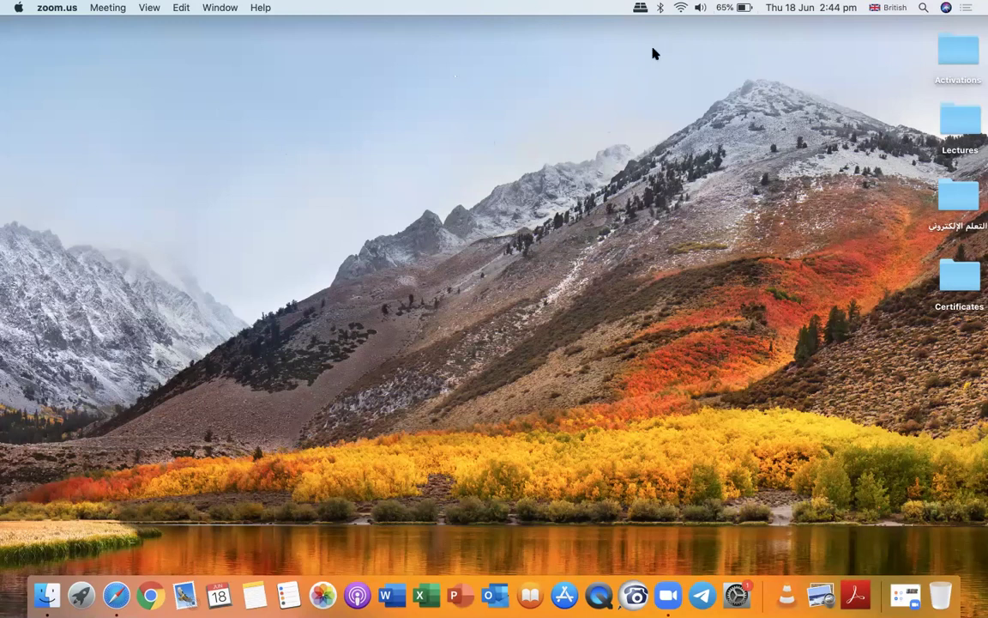
# Launch Microsoft Word, create a blank document, and move its window toward the centre.
pyautogui.click(598, 163)
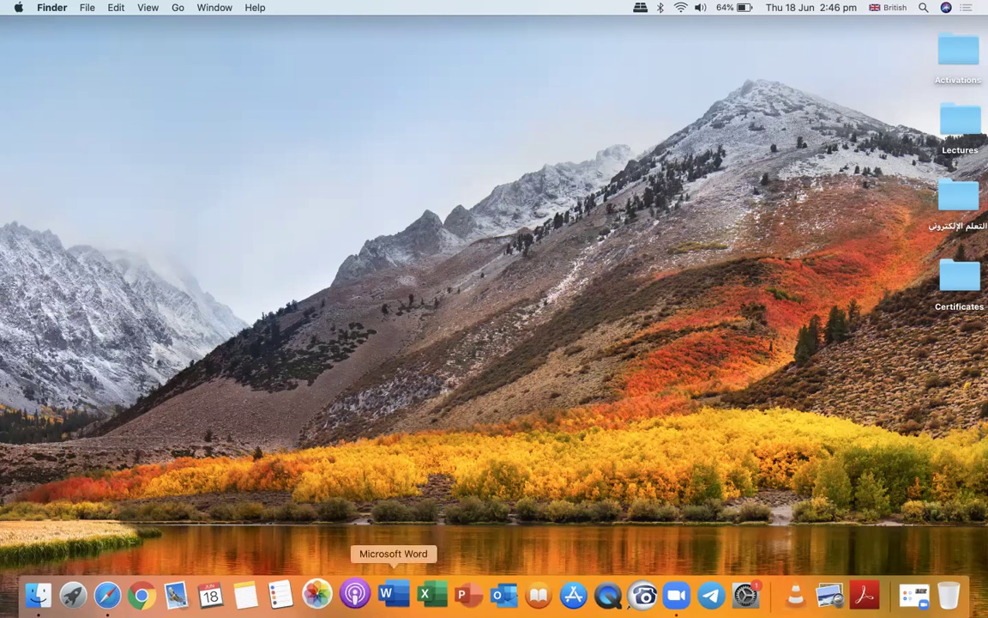
pyautogui.click(397, 587)
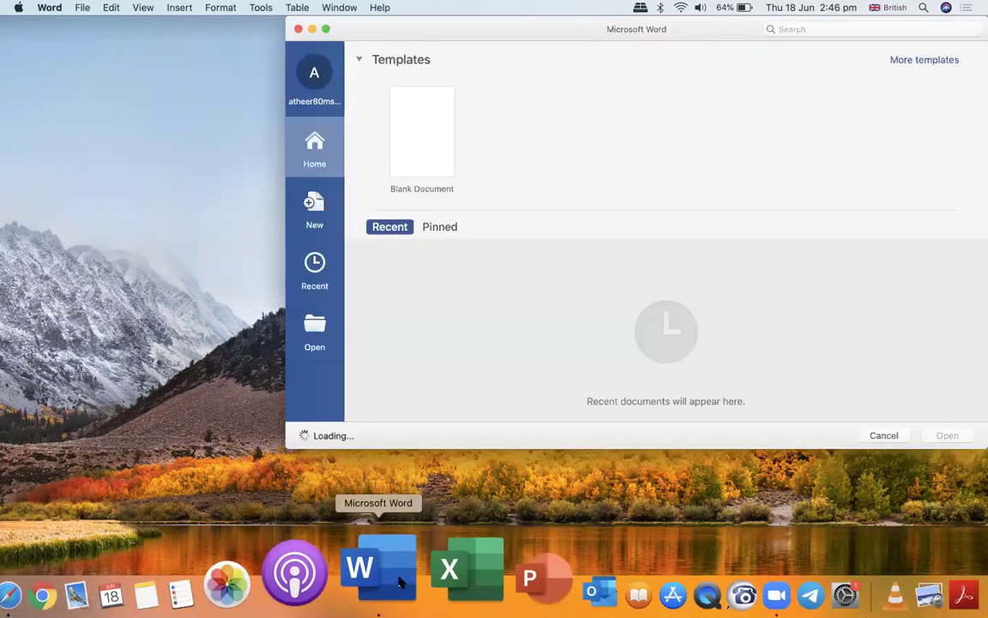
pyautogui.doubleClick(442, 136)
pyautogui.moveTo(777, 33); pyautogui.dragTo(561, 103)
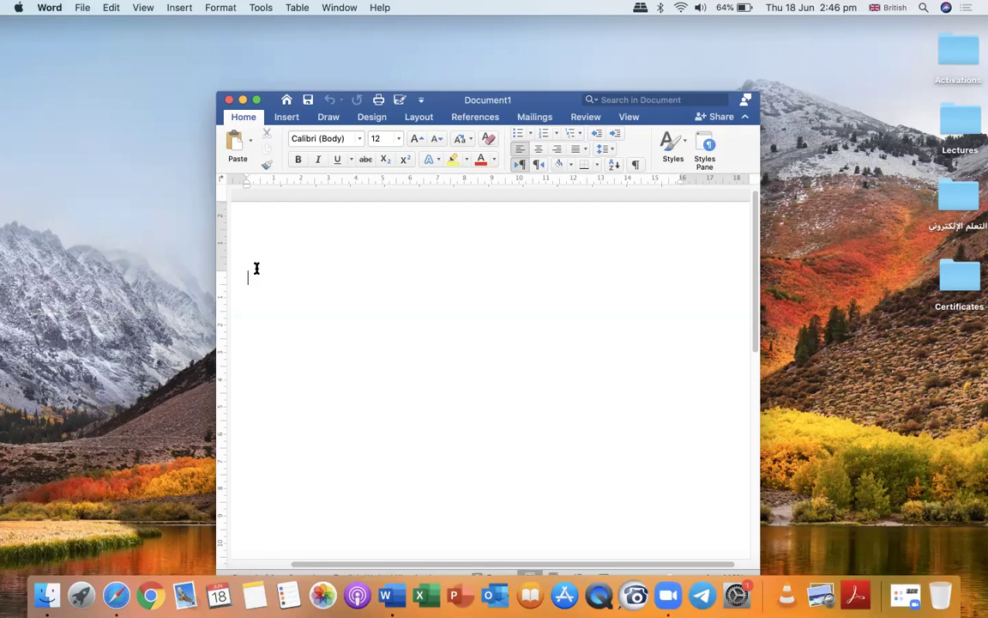
# Type 'Final human physiology exam 2019-2020', the student's full name and '2nd A morning' on separate lines.
pyautogui.write('Final human physiolo')
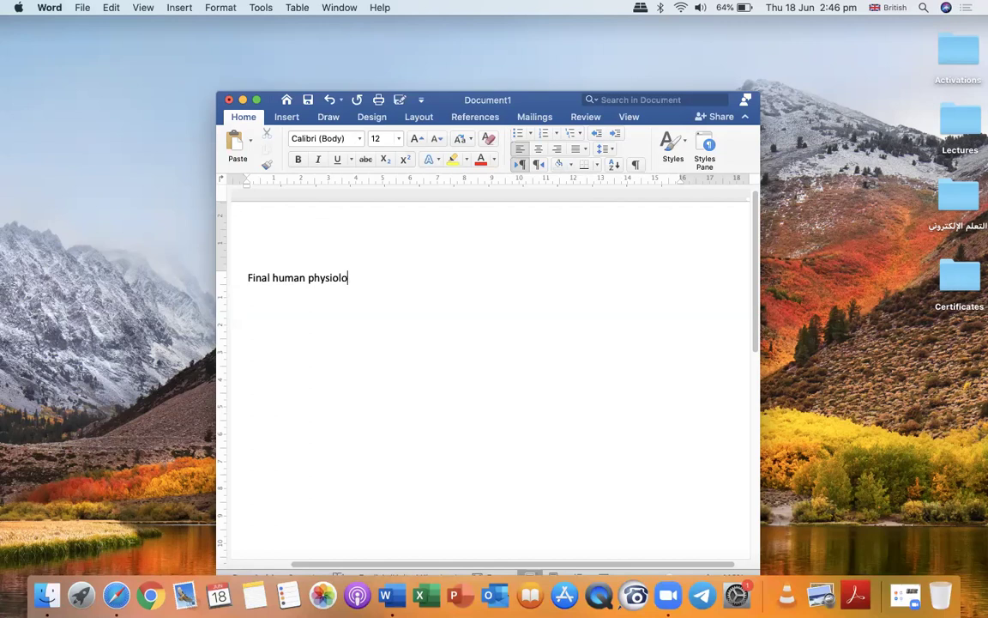
pyautogui.write('gy exam 2019-202')
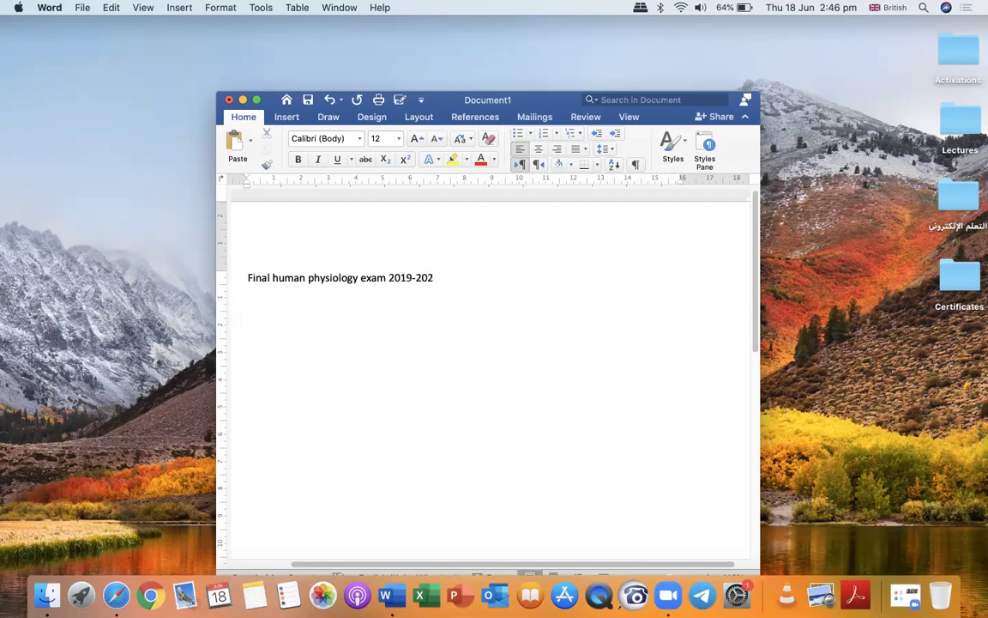
pyautogui.write('0')
pyautogui.press('Return')
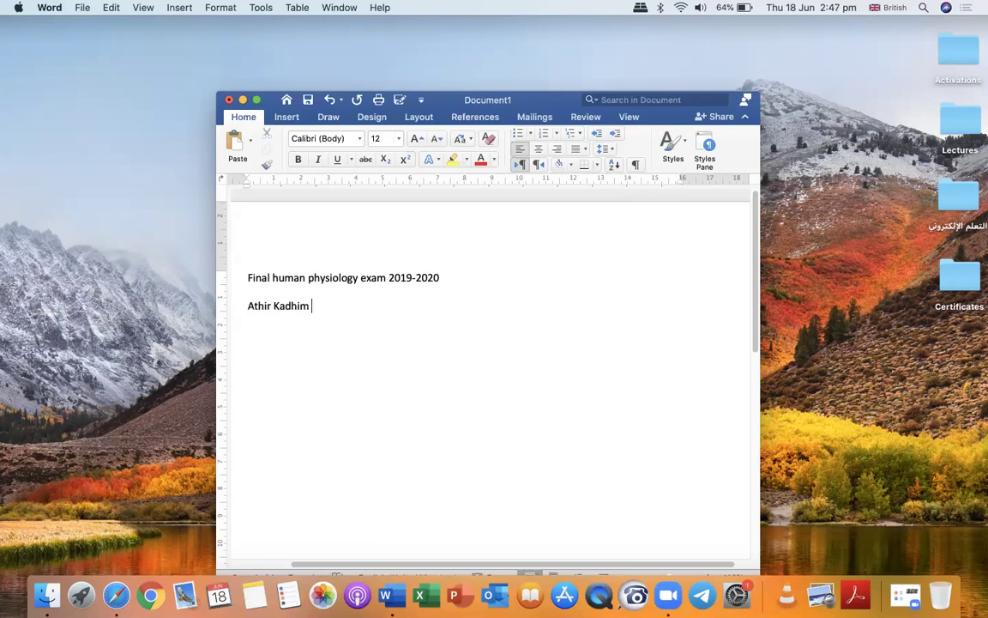
pyautogui.press('Return')
pyautogui.write('2nd')
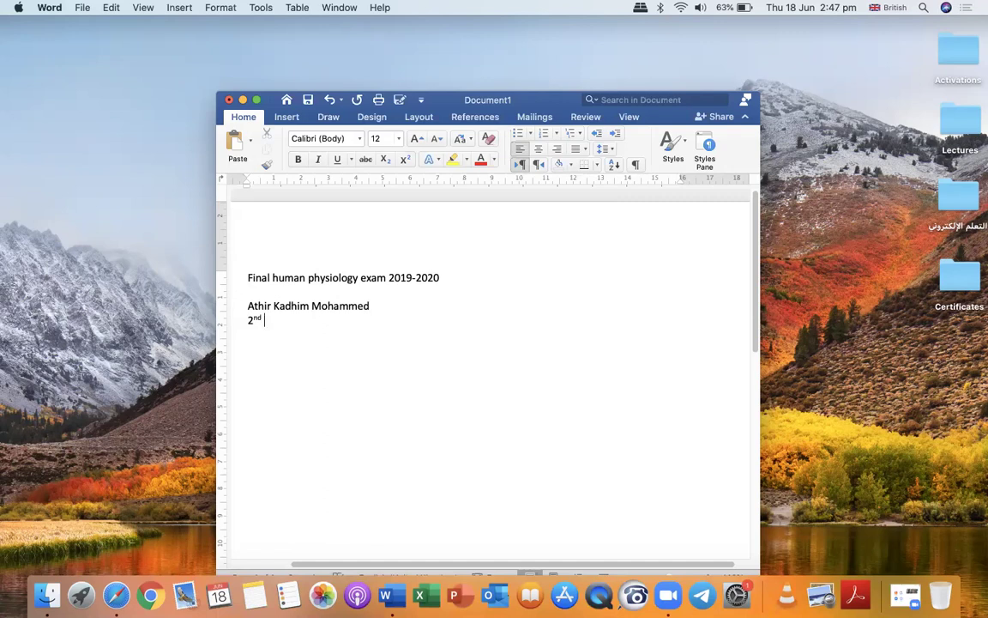
pyautogui.write('A morning')
pyautogui.press('Return')
# Toggle the Word document to full screen and back to a normal window.
pyautogui.click(256, 101)
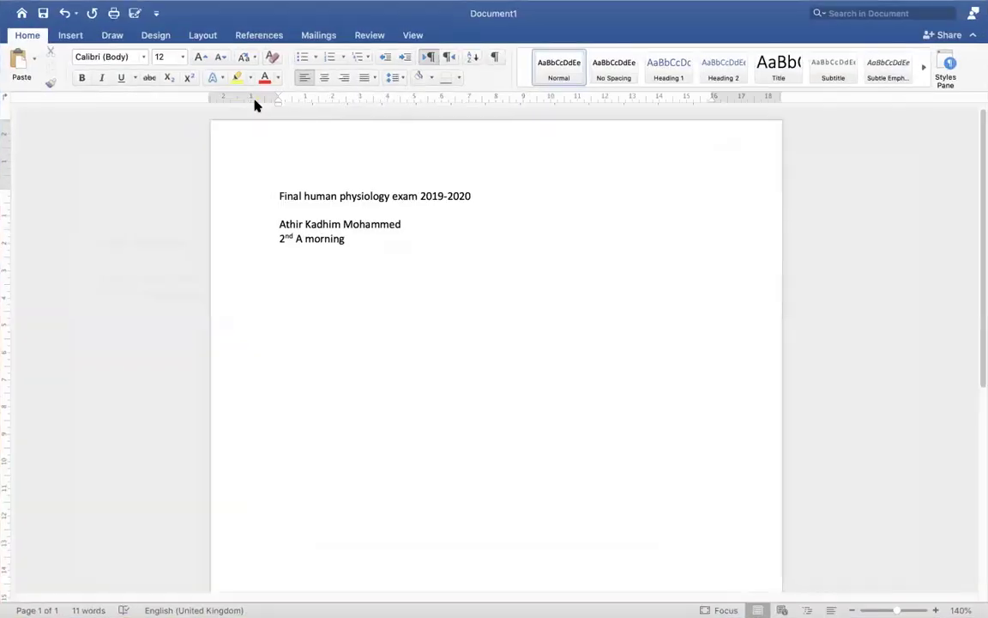
pyautogui.moveTo(13, 4)
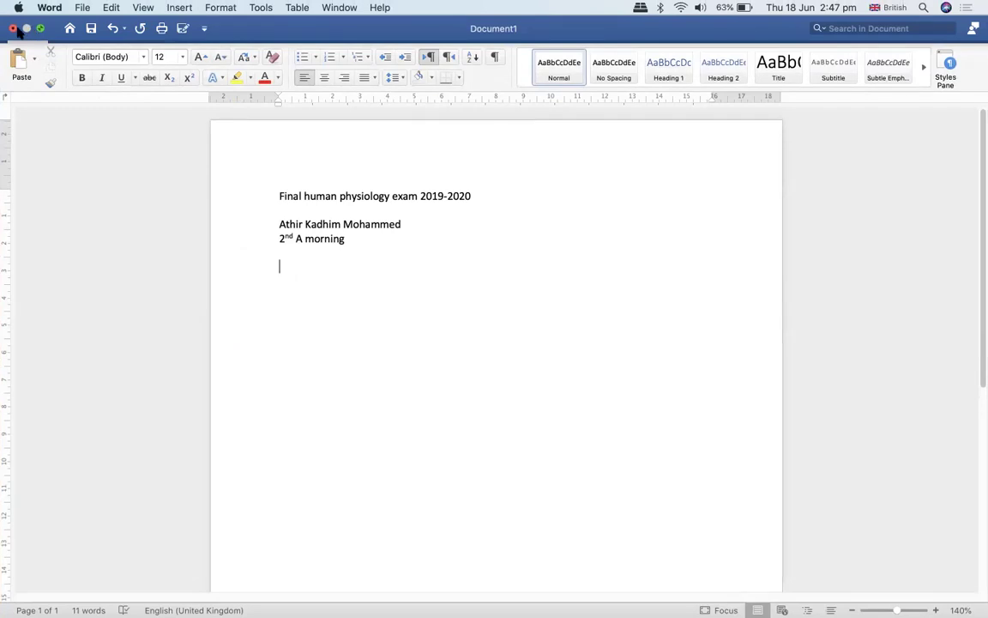
pyautogui.click(40, 29)
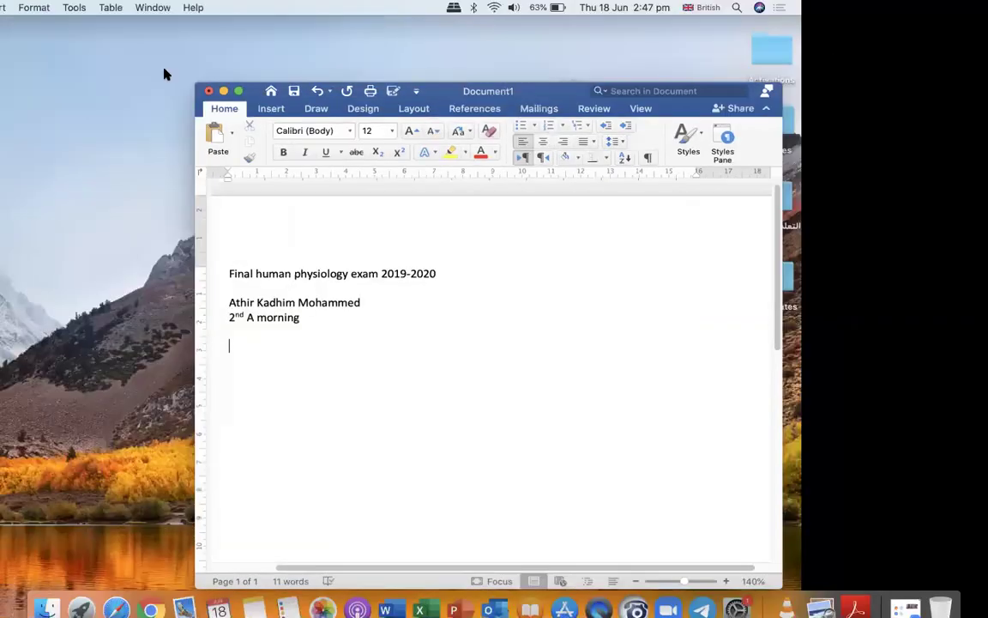
# Hide Word, open the Human Physiology course's Classwork in Safari, and expand the final exam quiz.
pyautogui.click(243, 100)
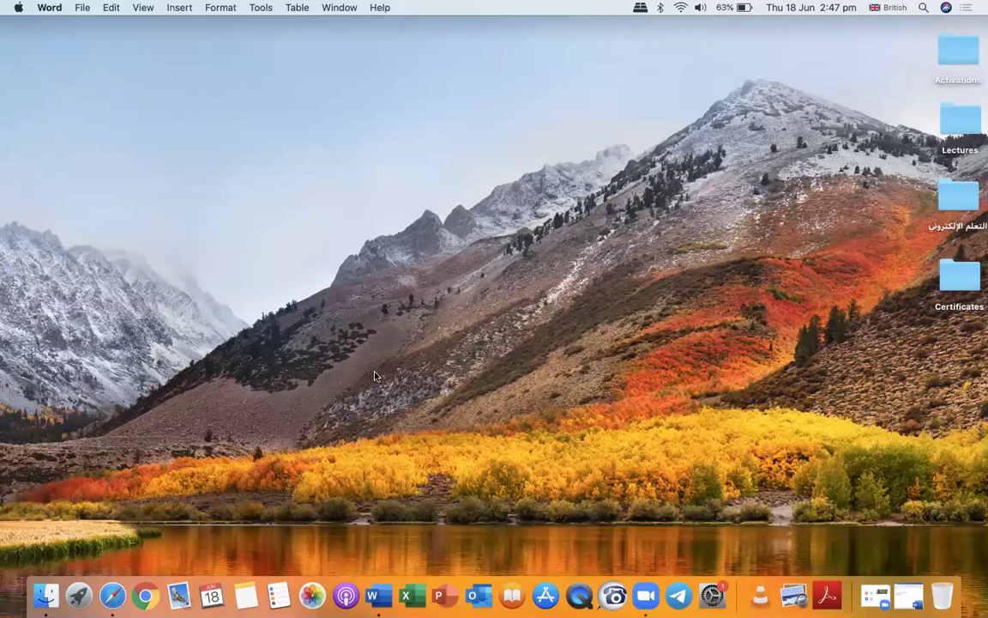
pyautogui.click(110, 568)
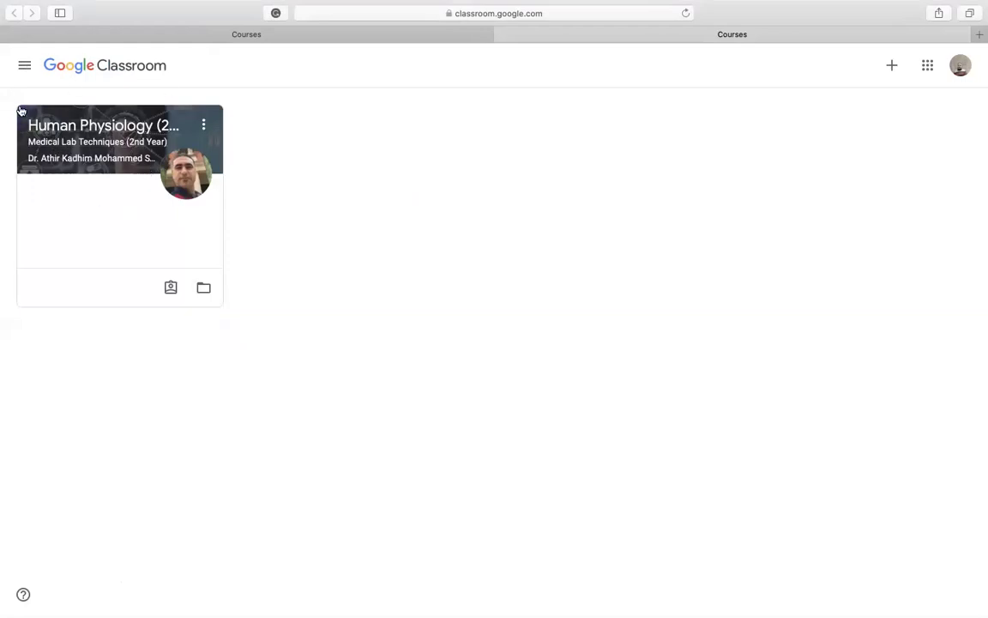
pyautogui.click(85, 142)
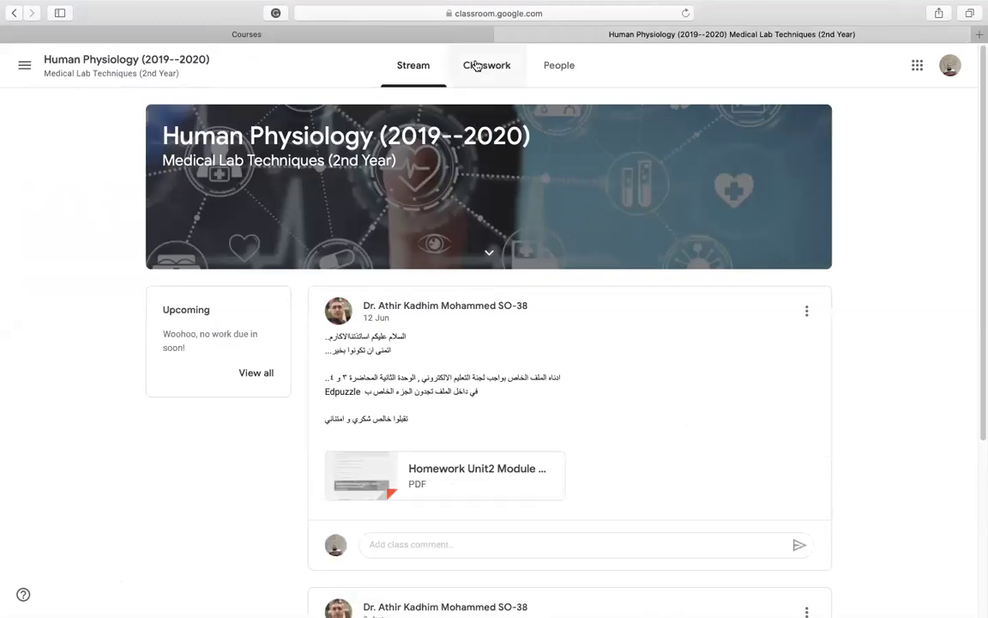
pyautogui.moveTo(483, 10)
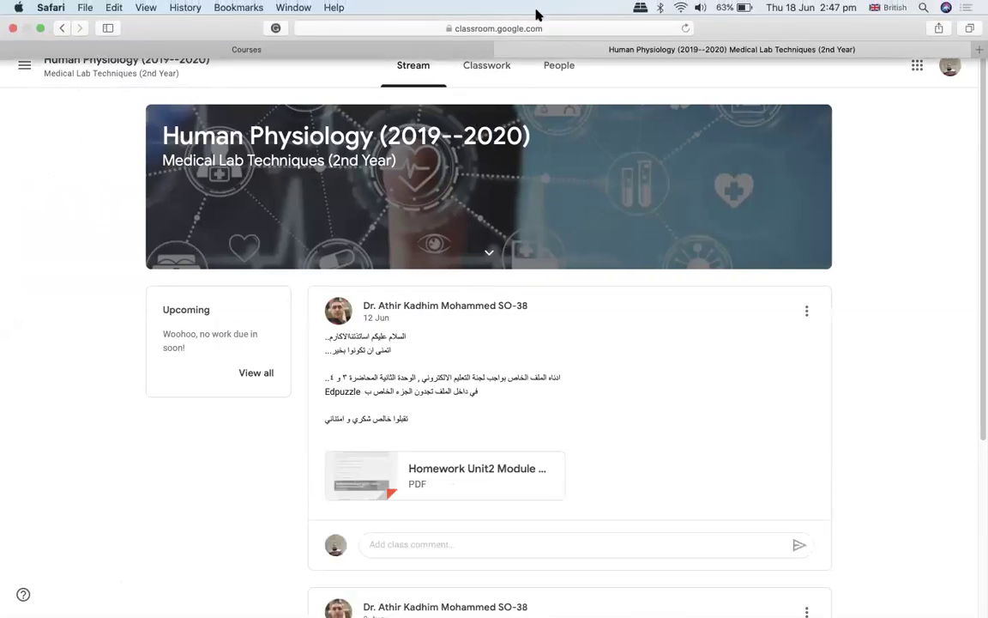
pyautogui.click(482, 68)
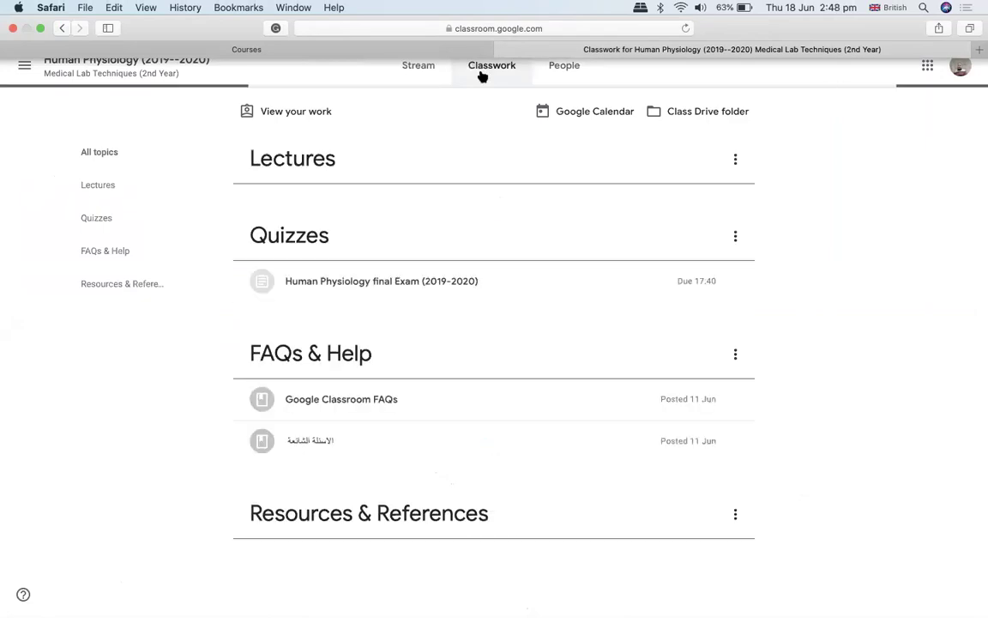
pyautogui.scroll(-1, 452, 457)
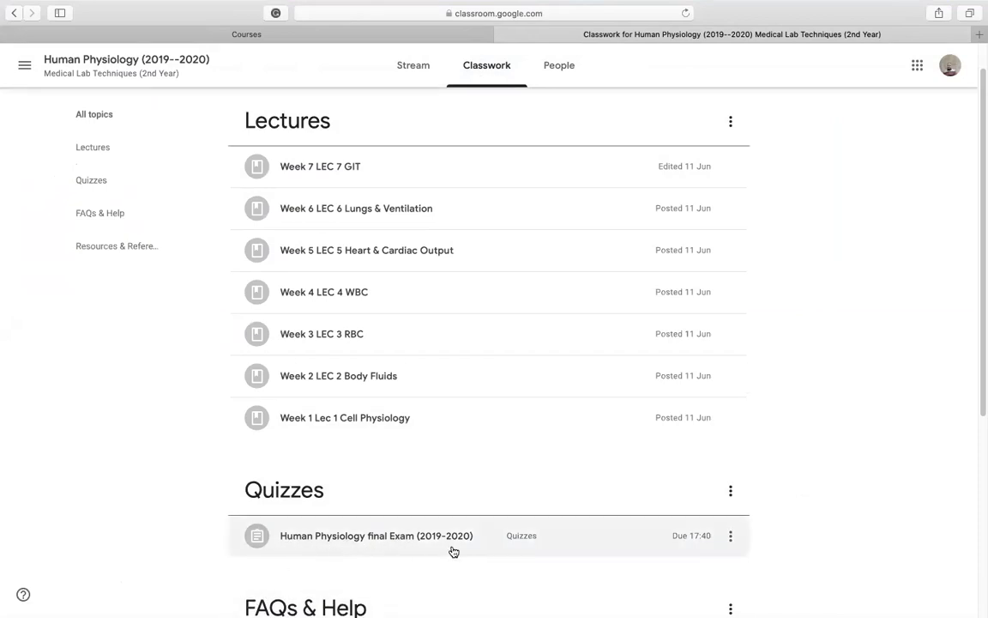
pyautogui.click(369, 545)
# Scroll to the quiz's attachment and open the attached Google Forms exam.
pyautogui.scroll(-3, 353, 559)
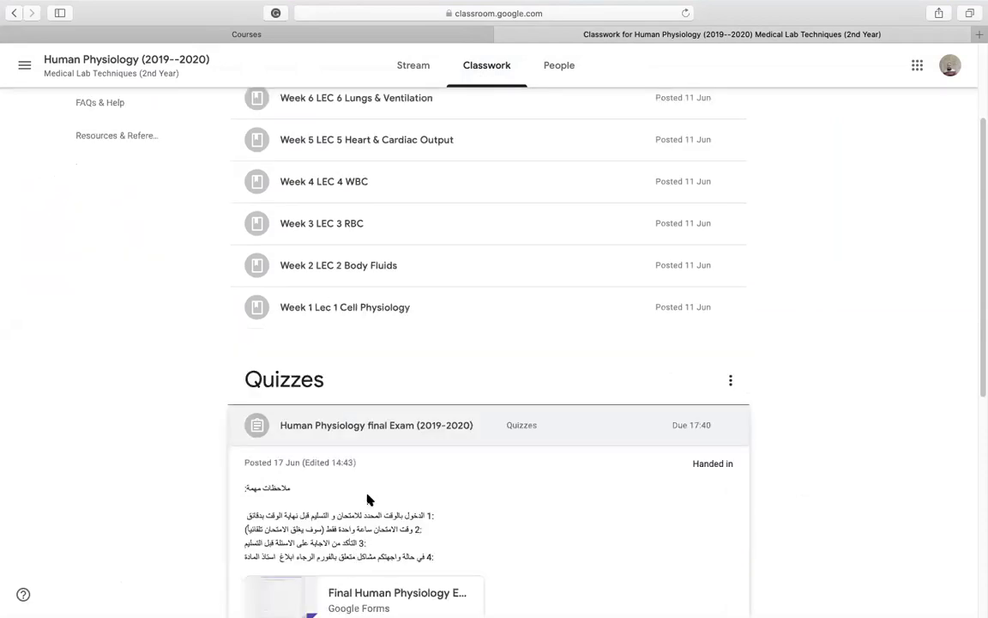
pyautogui.scroll(-1, 346, 463)
pyautogui.scroll(-3, 347, 463)
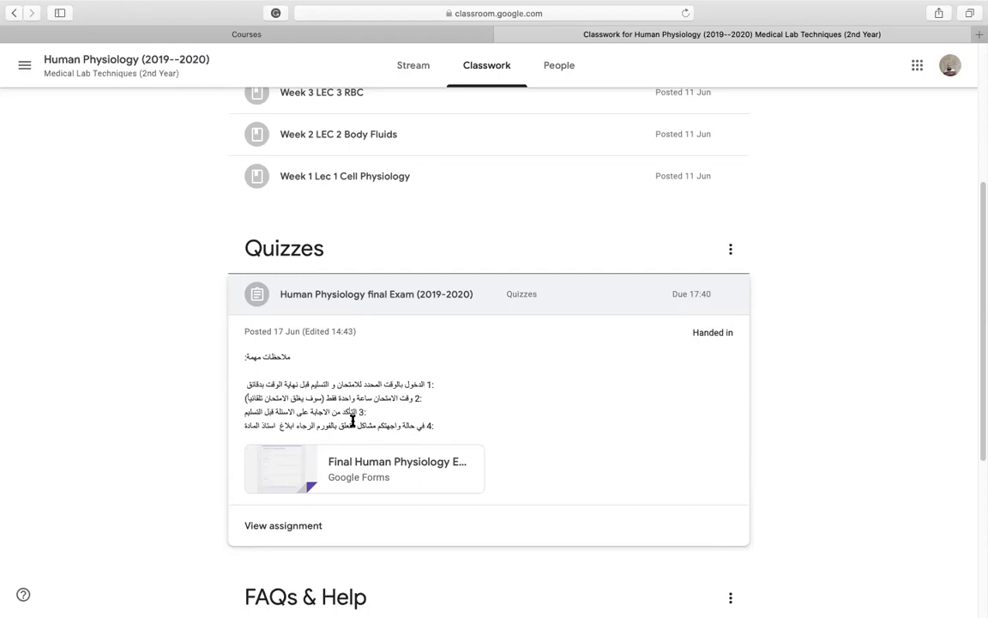
pyautogui.click(326, 464)
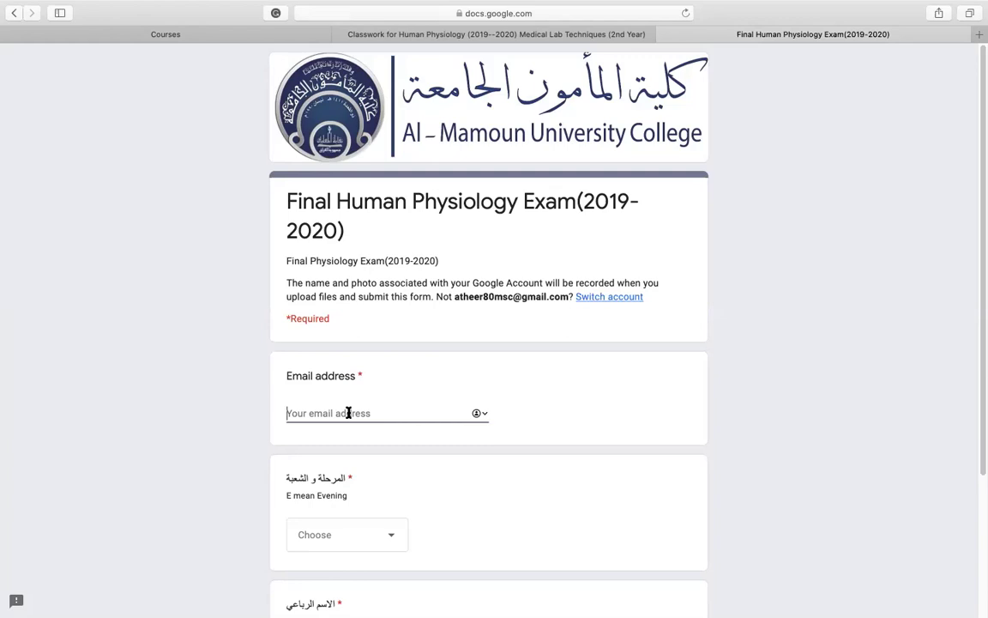
# Enter the account's e-mail address and open the class and section dropdown.
pyautogui.scroll(-1, 490, 465)
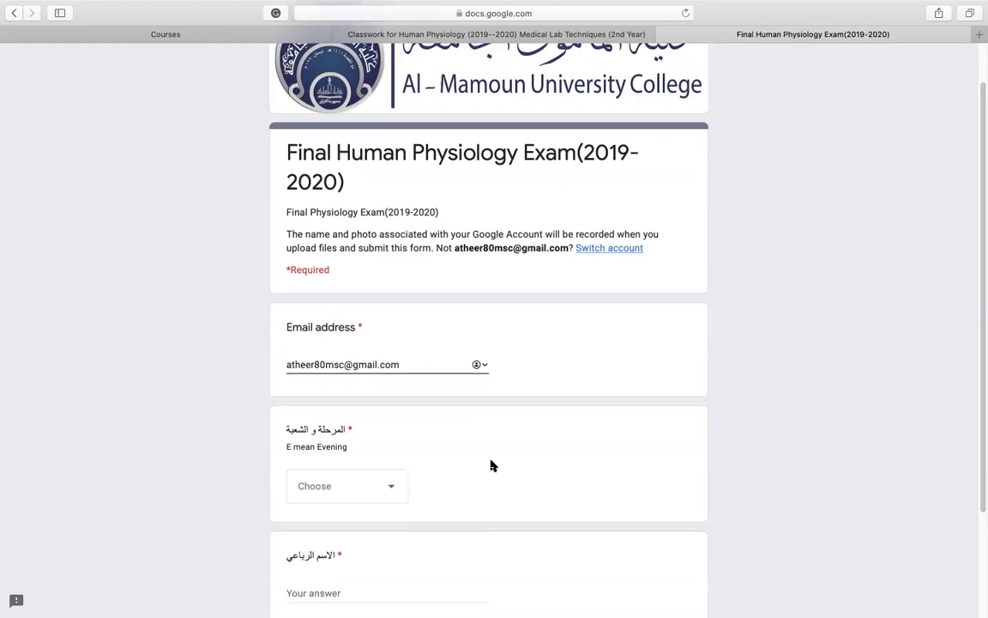
pyautogui.scroll(-3, 490, 464)
pyautogui.click(399, 351)
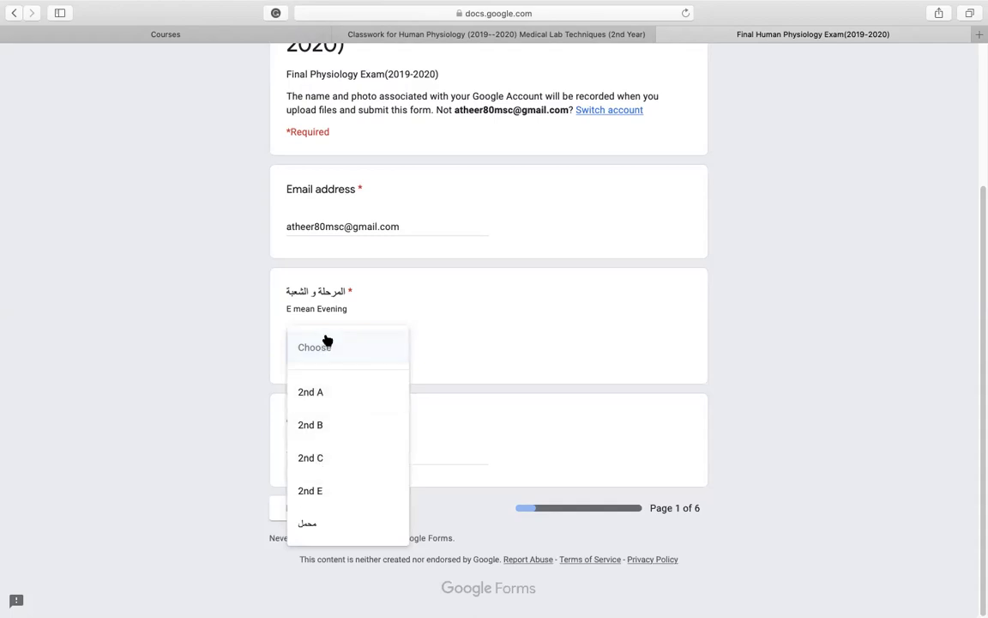
# Choose 2nd A as class and section, enter the student's four-part name, and copy it.
pyautogui.click(335, 408)
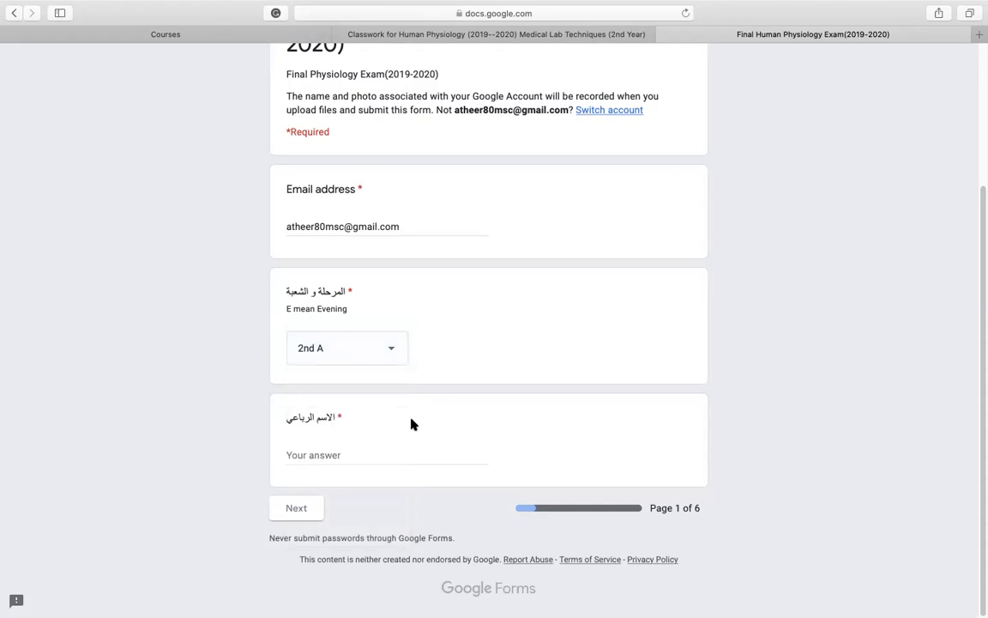
pyautogui.click(362, 451)
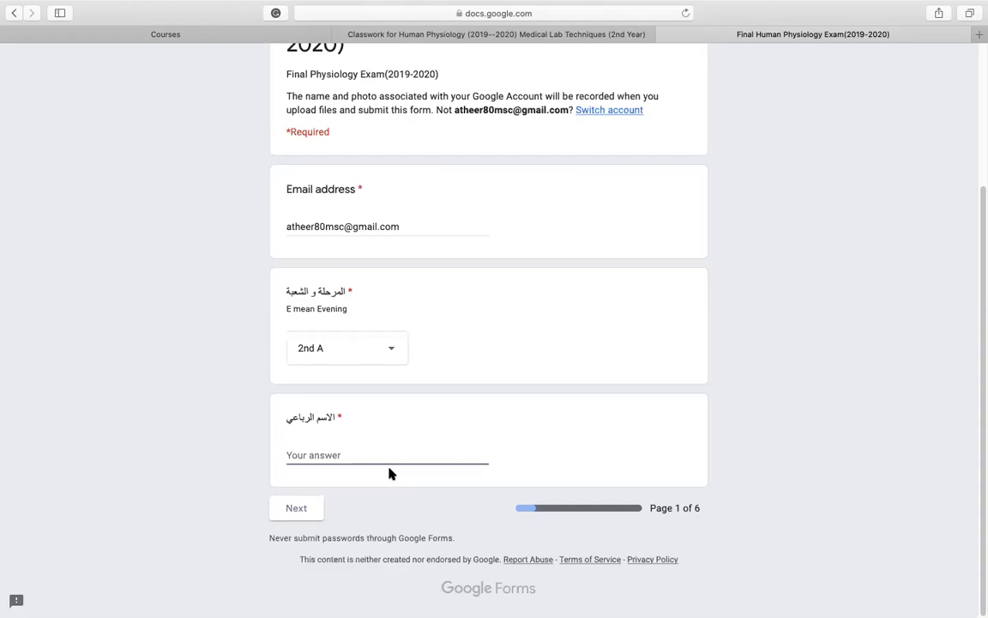
pyautogui.write('Athi')
pyautogui.press('BackSpace')
pyautogui.press('BackSpace')
pyautogui.press('BackSpace')
pyautogui.press('BackSpace')
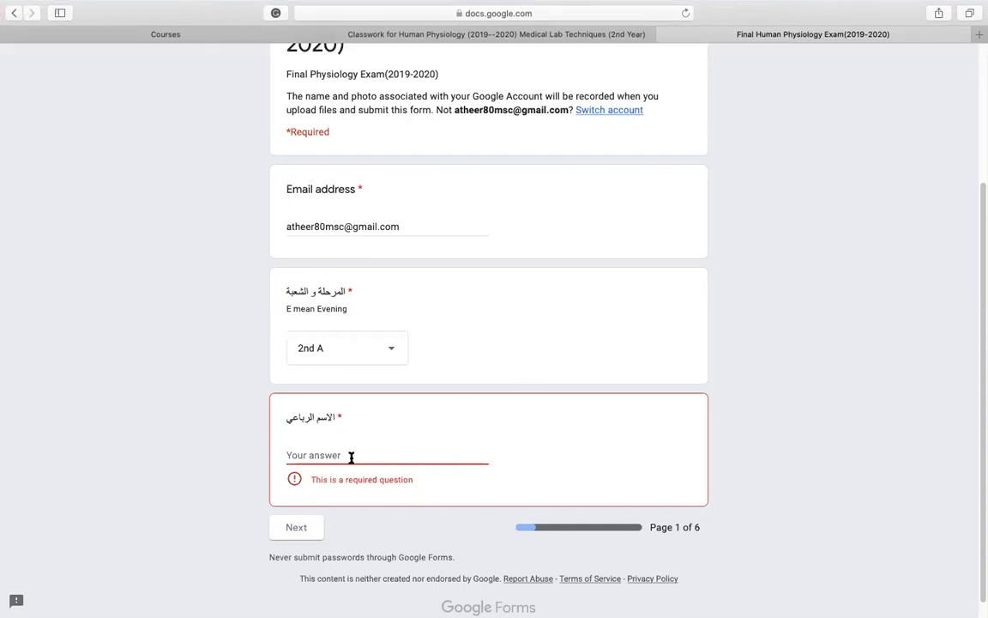
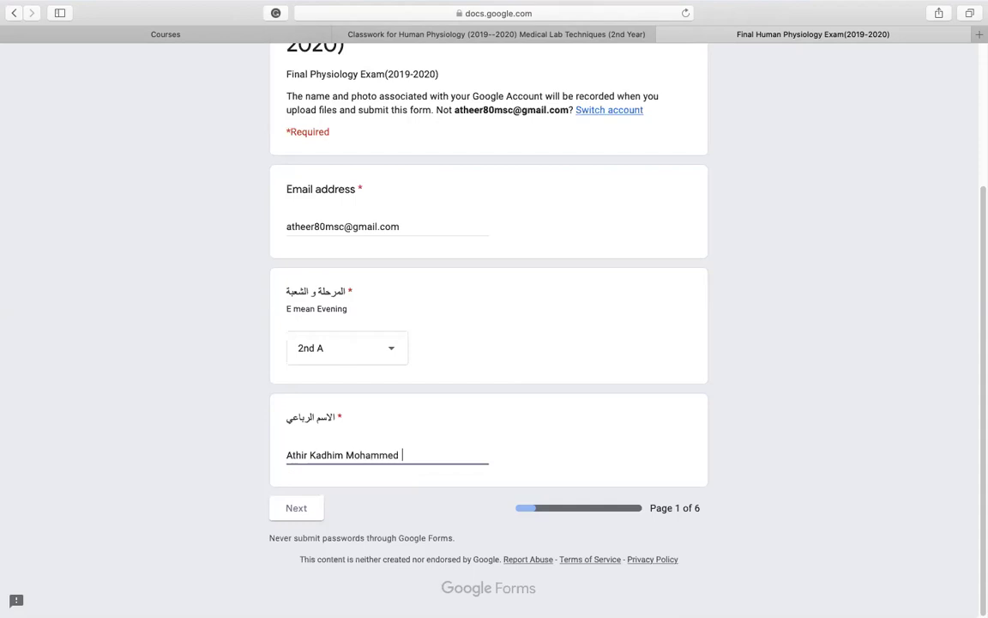
pyautogui.moveTo(440, 455); pyautogui.dragTo(335, 455)
pyautogui.rightClick(339, 450)
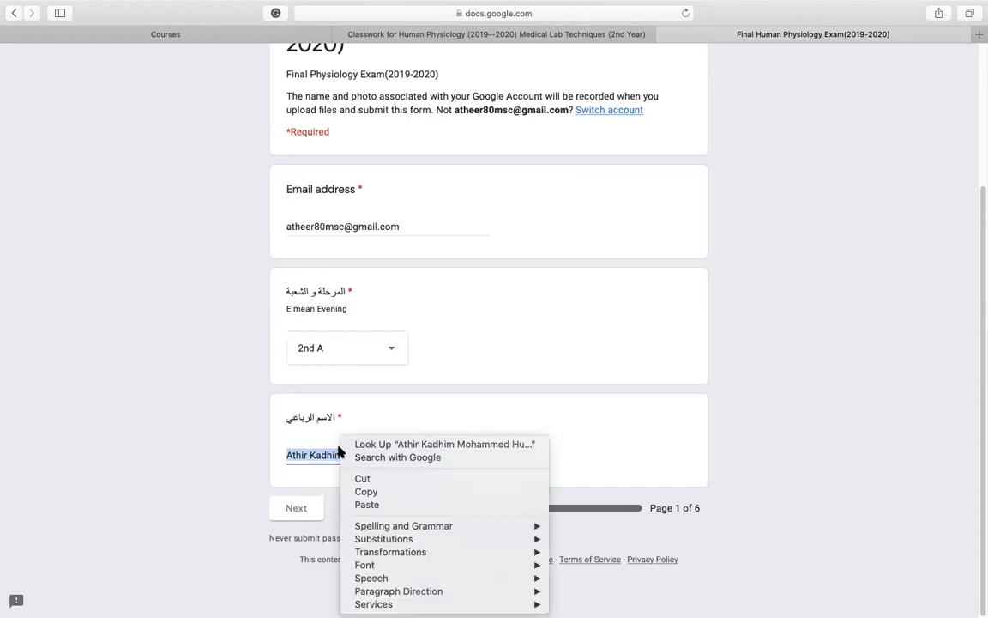
pyautogui.click(369, 492)
# Copy the Arabic version of the name from Google Translate in a new tab.
pyautogui.click(979, 35)
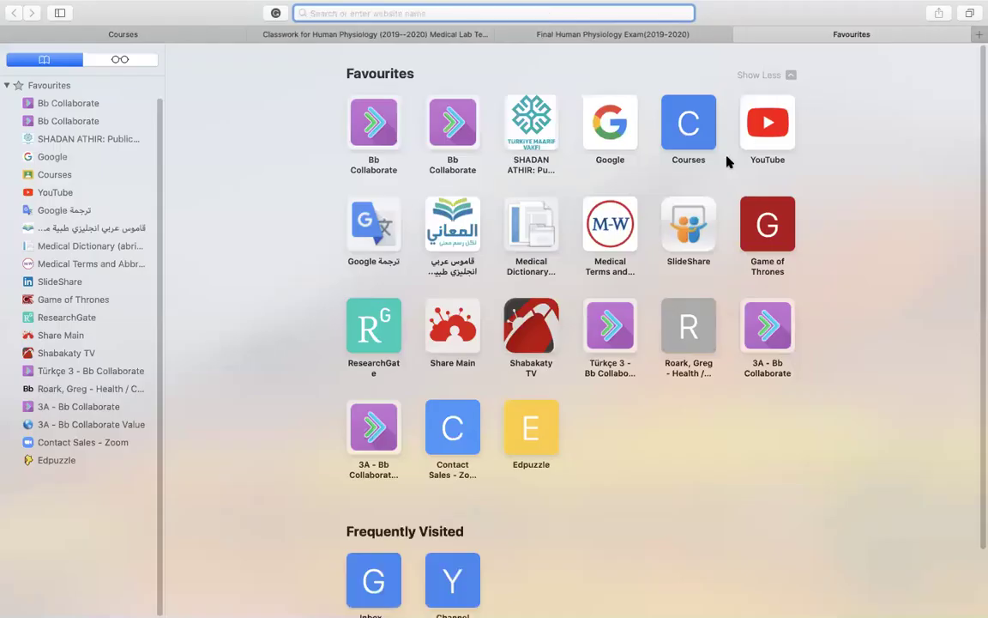
pyautogui.click(385, 233)
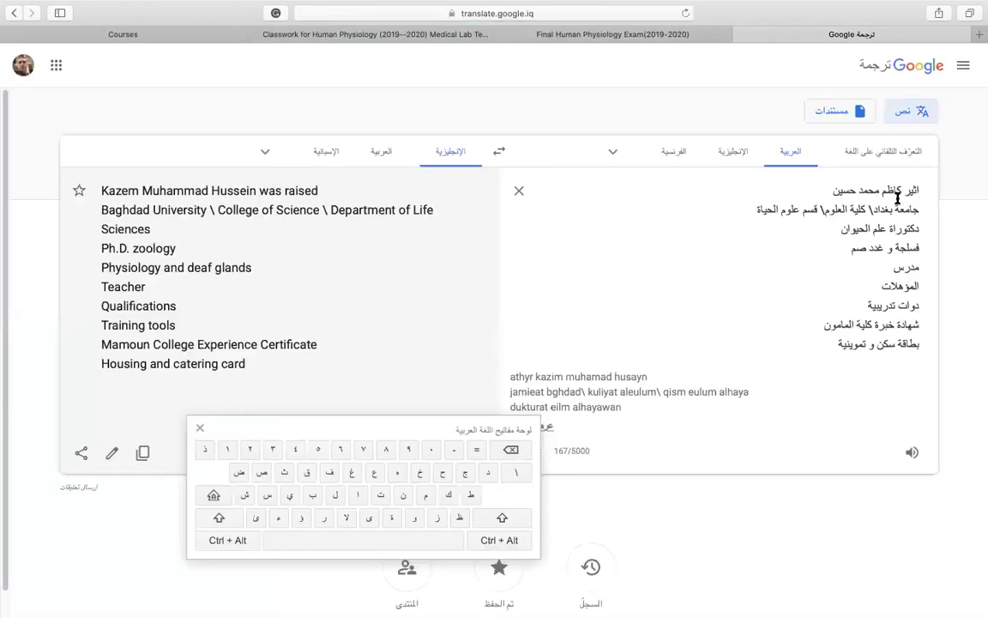
pyautogui.moveTo(931, 191); pyautogui.dragTo(820, 190)
pyautogui.rightClick(786, 172)
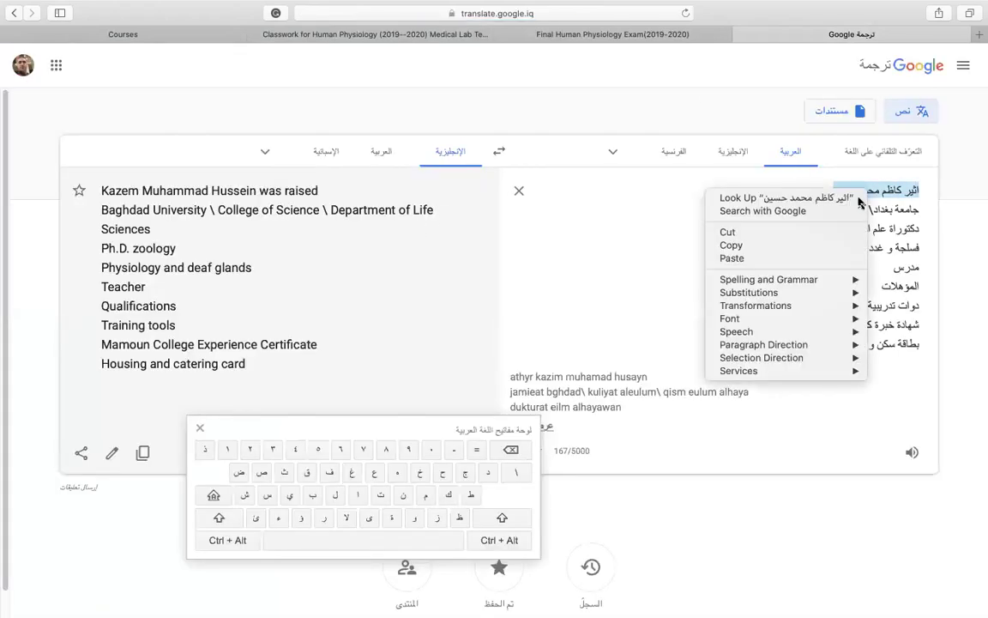
pyautogui.click(699, 221)
# Paste the Arabic name over the English one in the full-name answer.
pyautogui.click(644, 39)
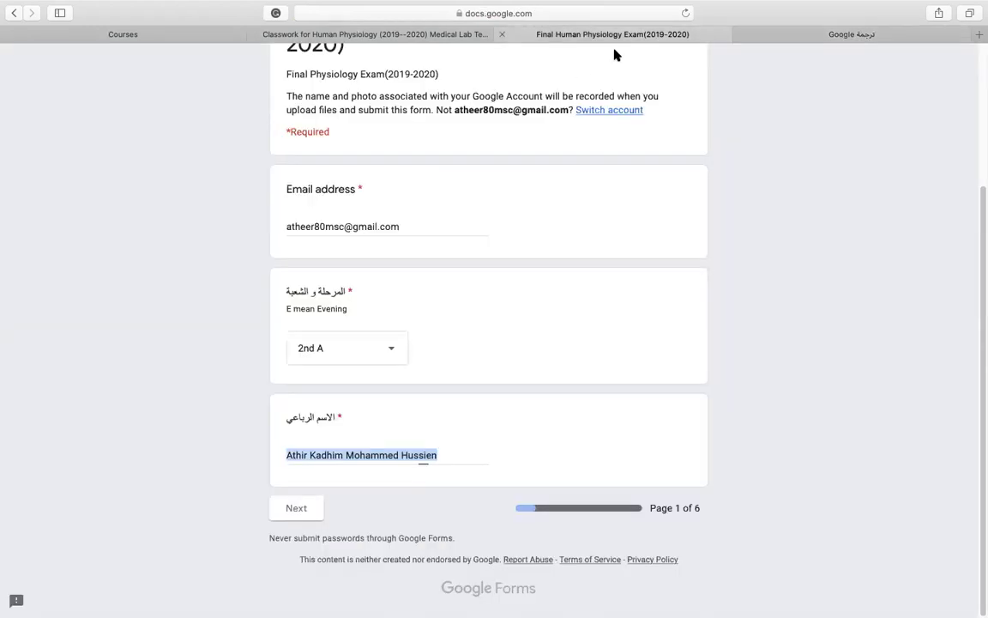
pyautogui.rightClick(362, 461)
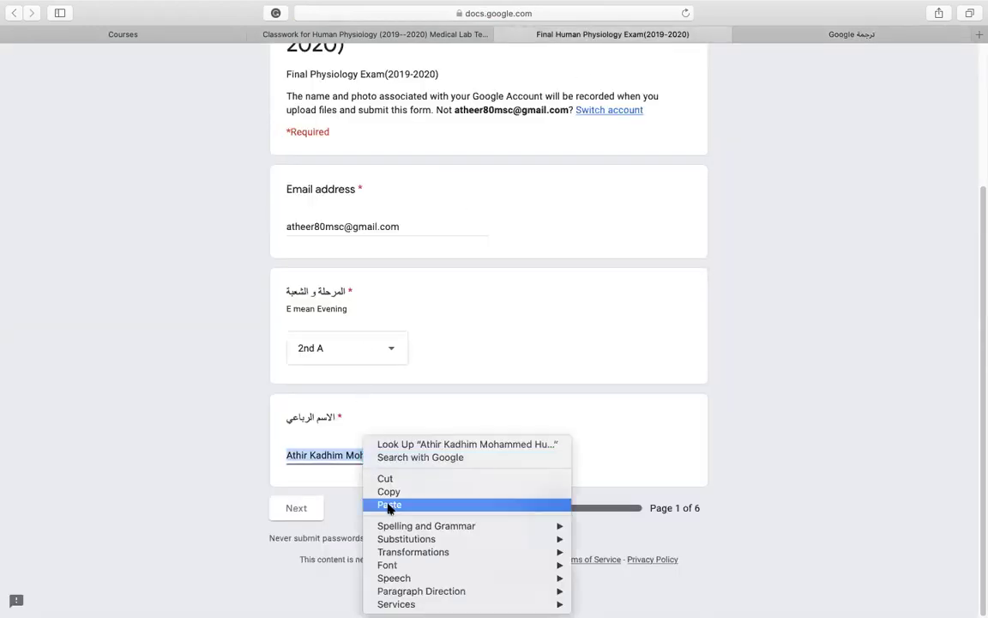
pyautogui.click(387, 505)
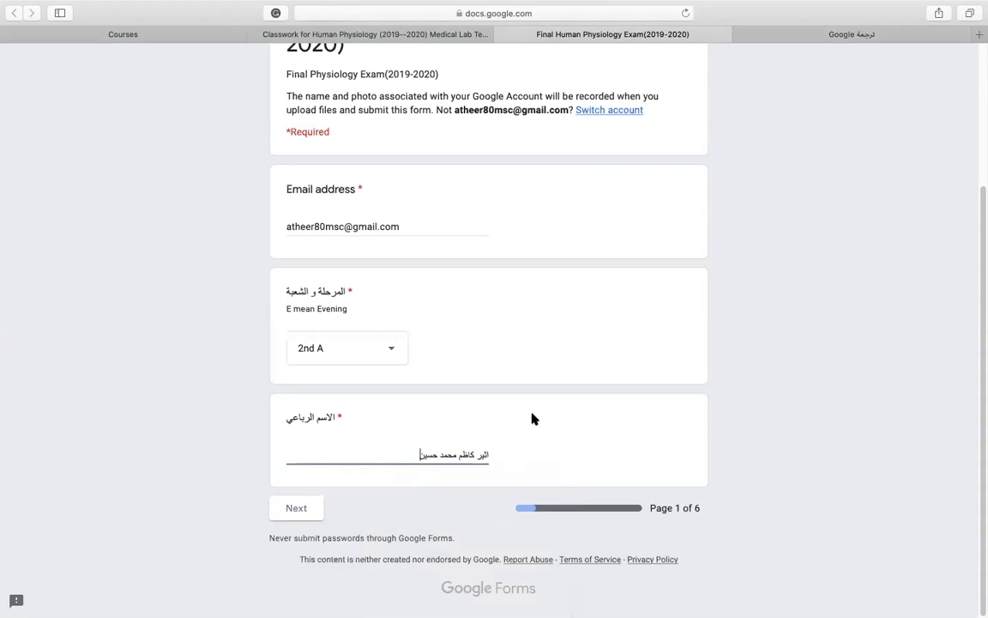
pyautogui.scroll(3, 558, 293)
pyautogui.scroll(-1, 551, 217)
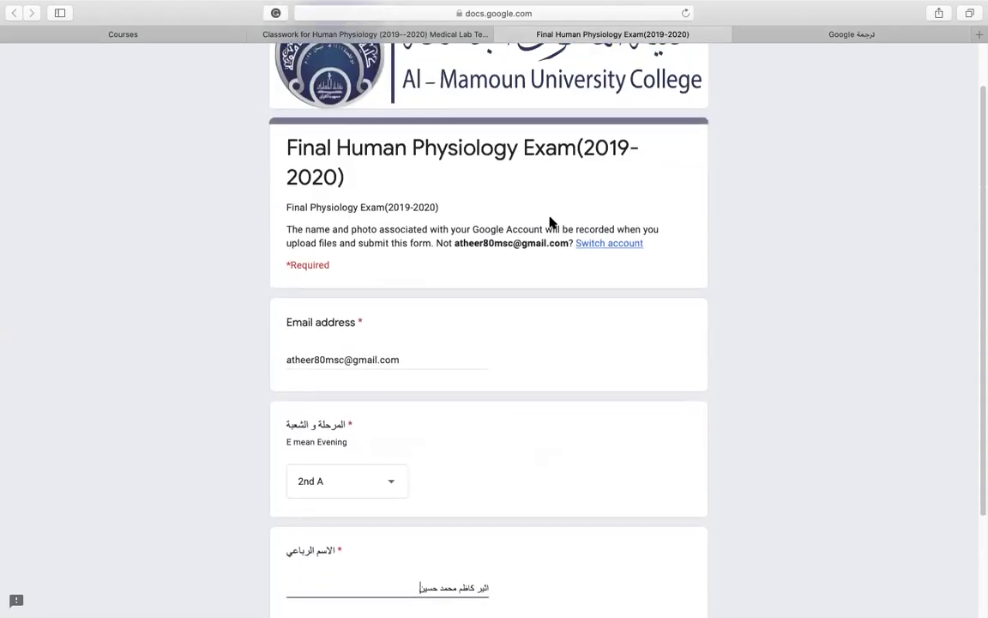
pyautogui.scroll(2, 552, 220)
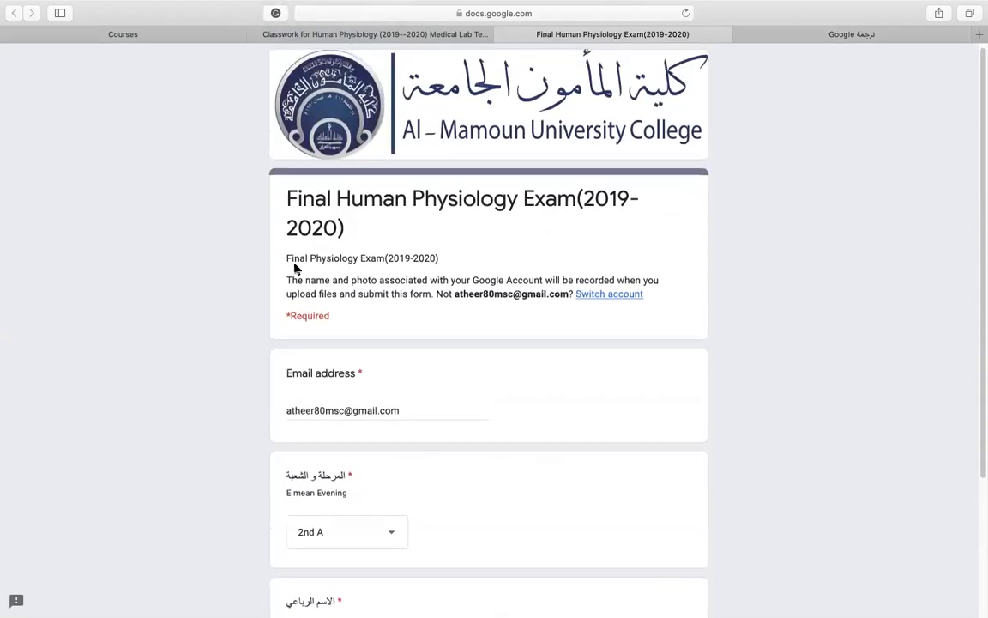
pyautogui.scroll(-2, 316, 392)
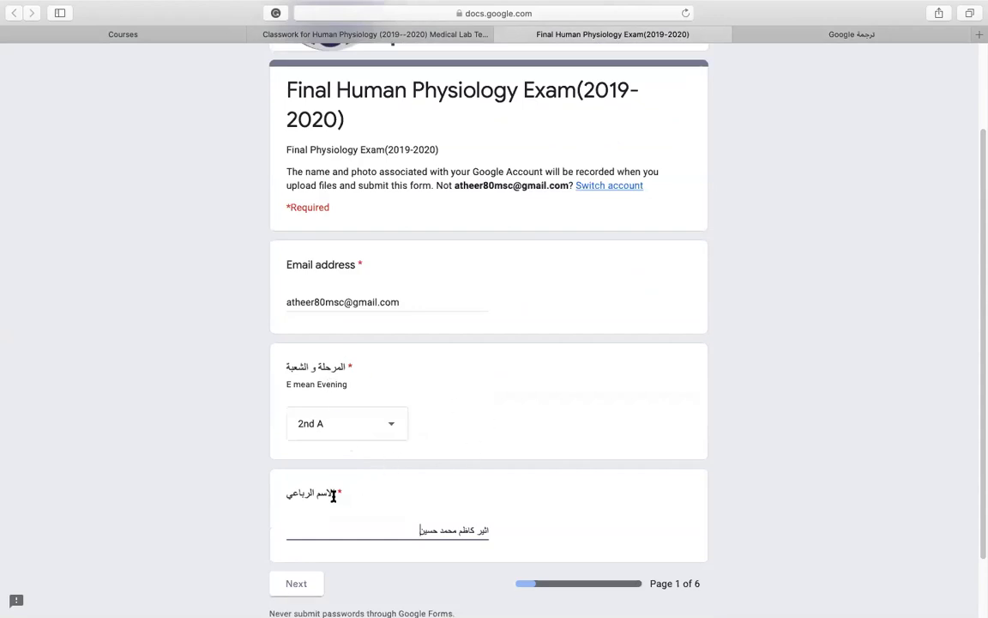
pyautogui.scroll(-1, 347, 517)
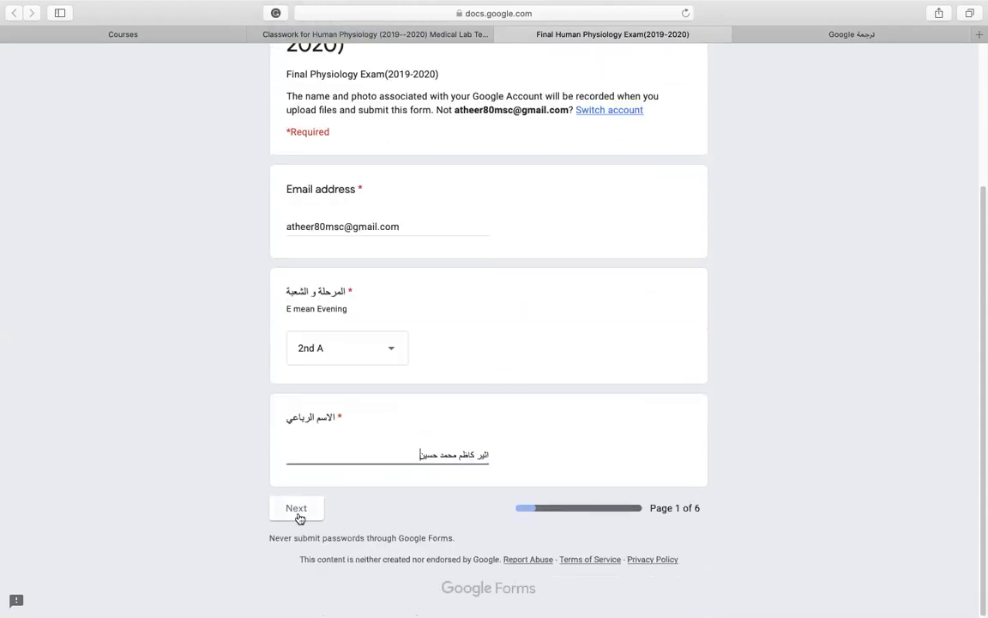
# Advance to page 2 and scroll through its multiple-choice questions.
pyautogui.click(297, 509)
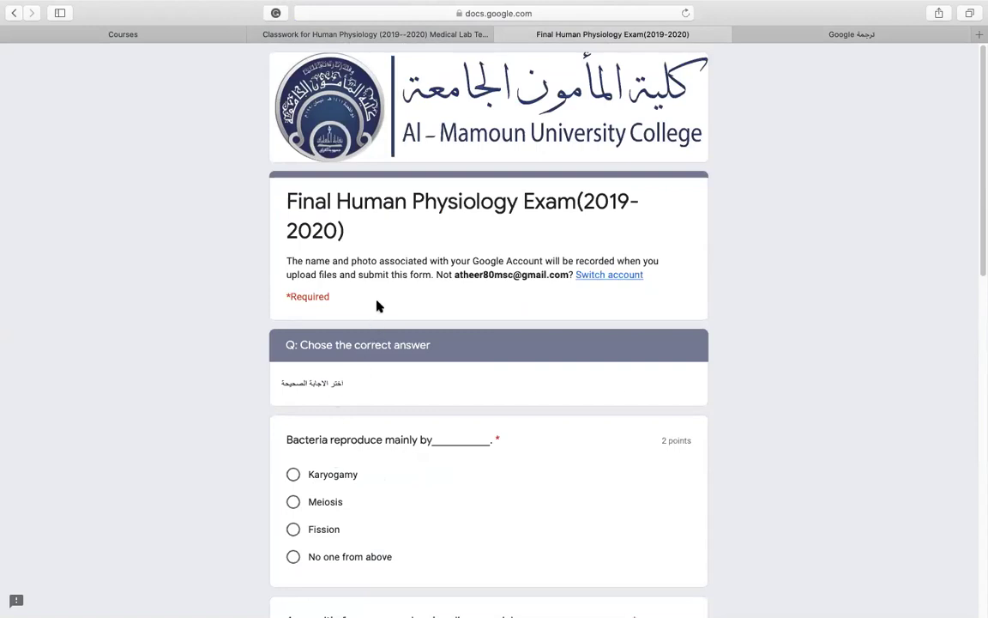
pyautogui.scroll(-1, 377, 303)
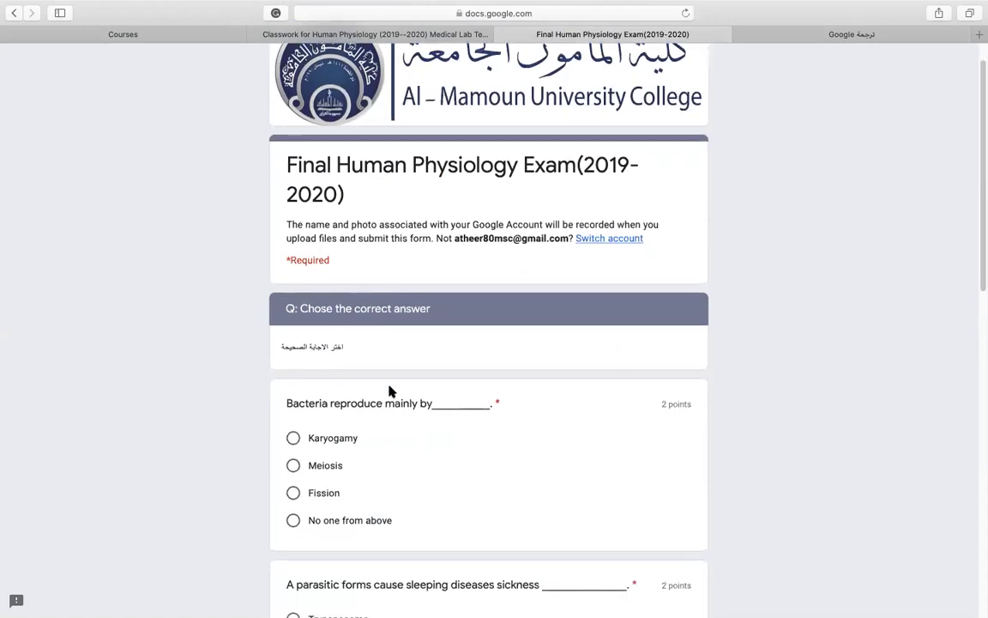
pyautogui.scroll(-1, 434, 447)
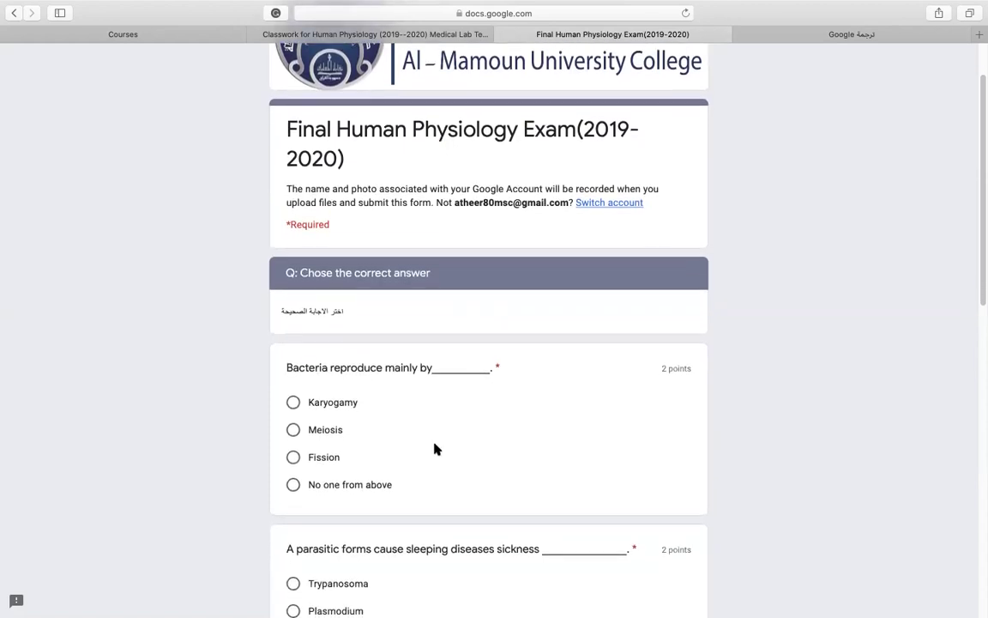
pyautogui.scroll(-5, 434, 448)
pyautogui.scroll(-8, 434, 448)
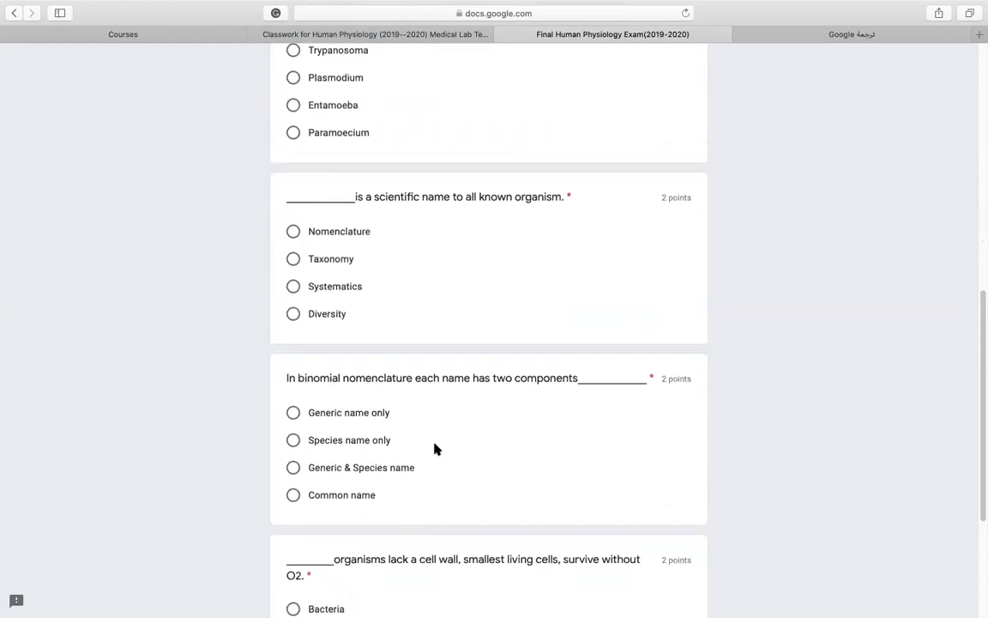
pyautogui.scroll(-5, 434, 448)
pyautogui.scroll(6, 434, 448)
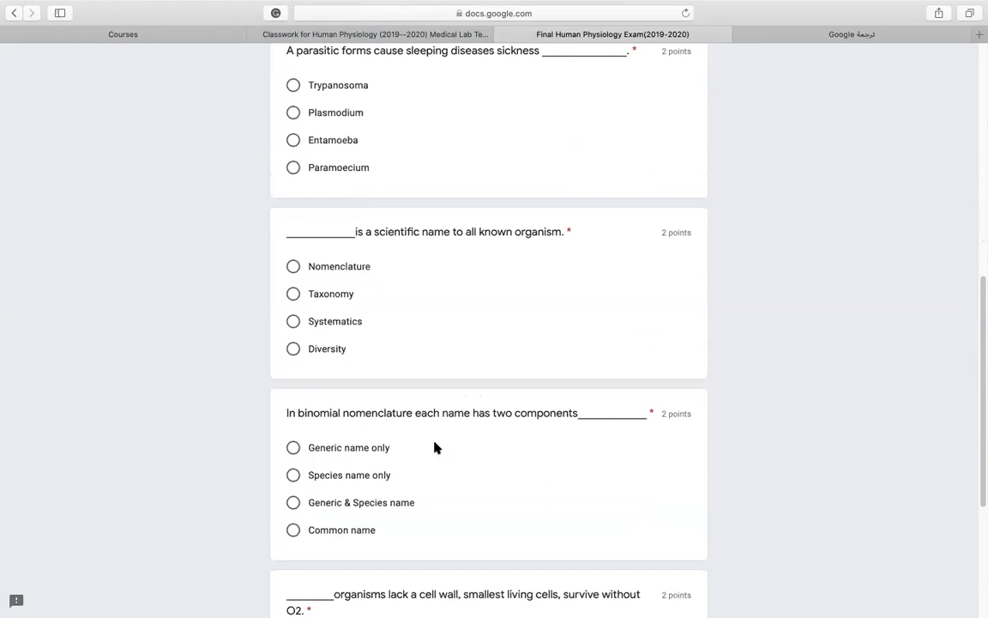
pyautogui.scroll(9, 434, 448)
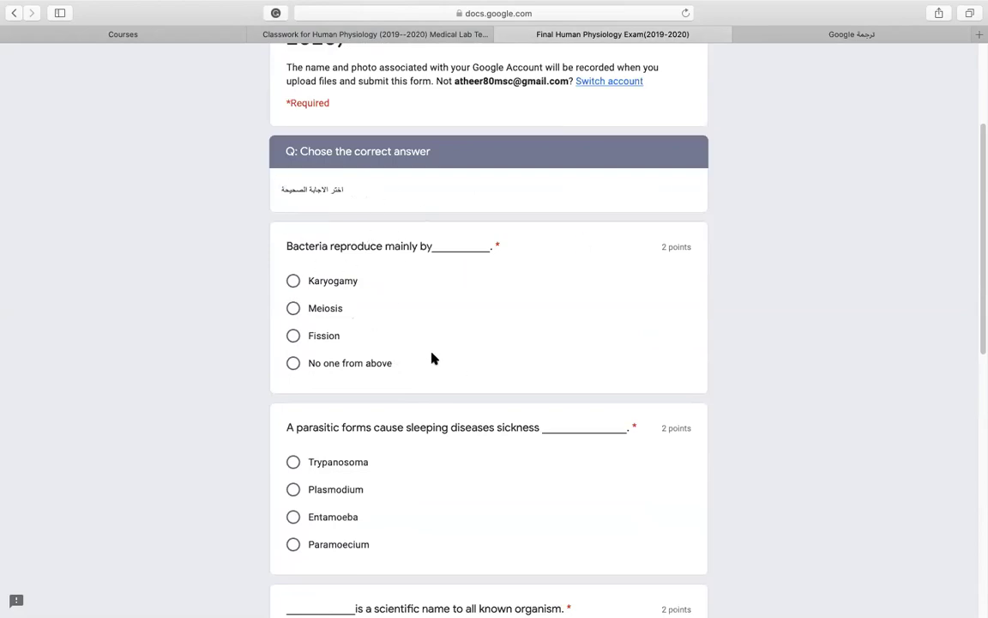
# Answer Meiosis, Trypanosoma and Nomenclature for the first three multiple-choice questions.
pyautogui.click(293, 309)
pyautogui.scroll(-1, 428, 353)
pyautogui.click(292, 433)
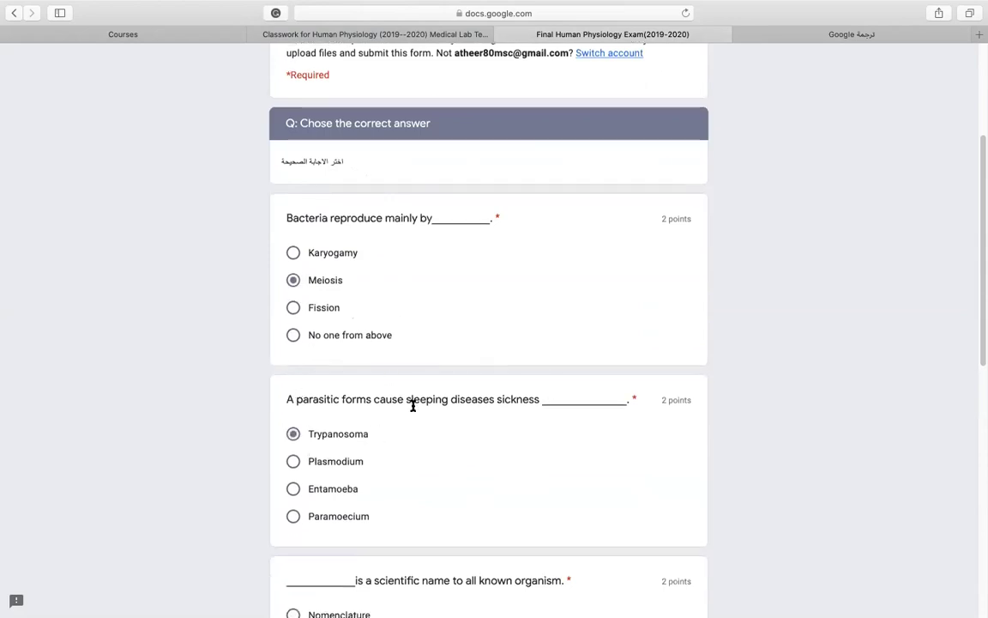
pyautogui.scroll(-1, 413, 405)
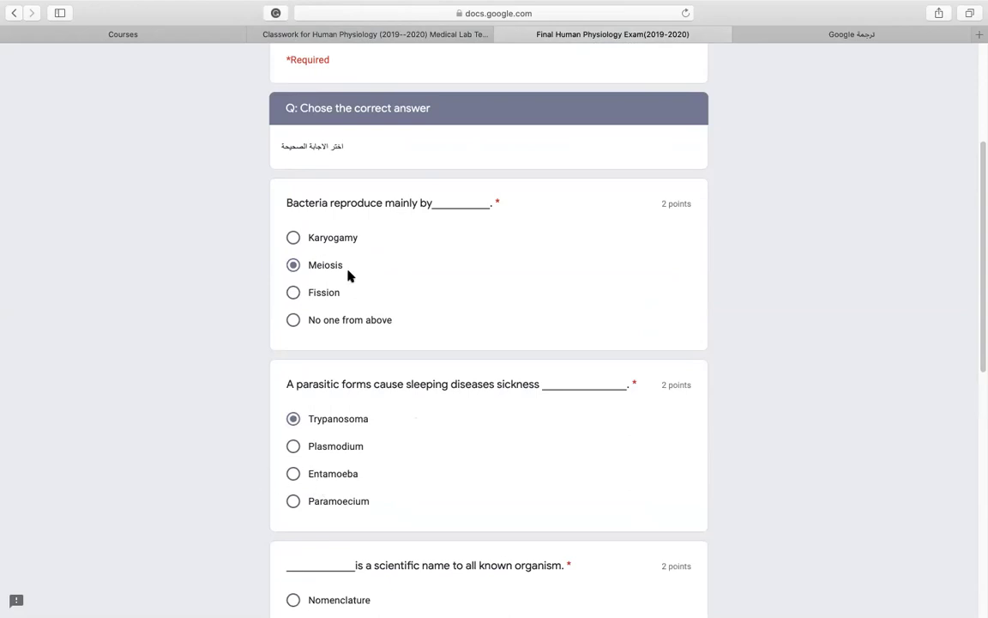
pyautogui.scroll(-5, 406, 341)
pyautogui.click(294, 409)
# Answer Generic name only and Bacteria for the last two questions, then go to page 3.
pyautogui.scroll(-3, 361, 472)
pyautogui.click(382, 487)
pyautogui.scroll(-5, 391, 484)
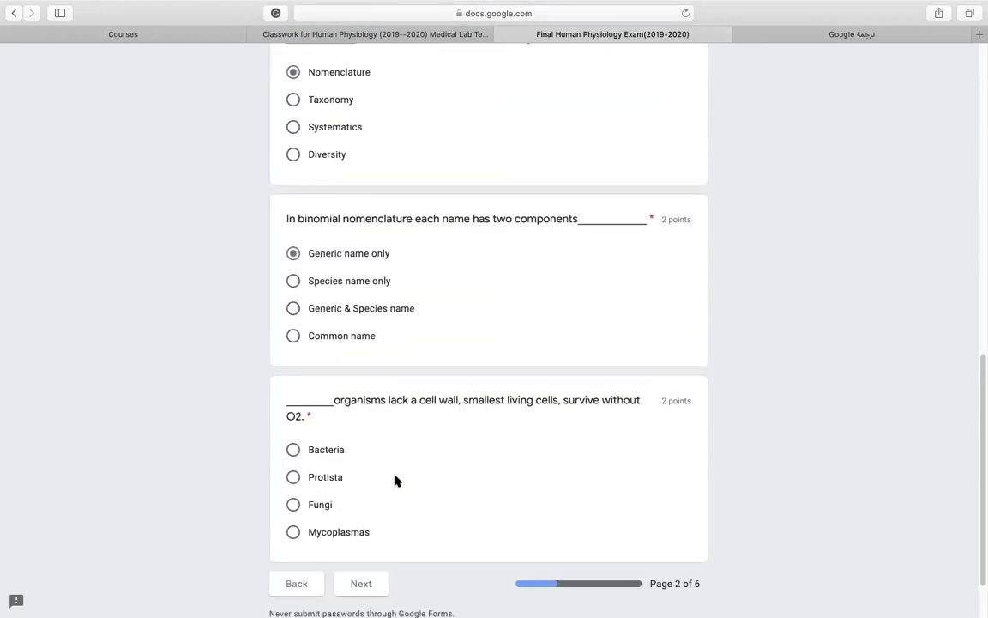
pyautogui.click(294, 450)
pyautogui.scroll(-3, 429, 480)
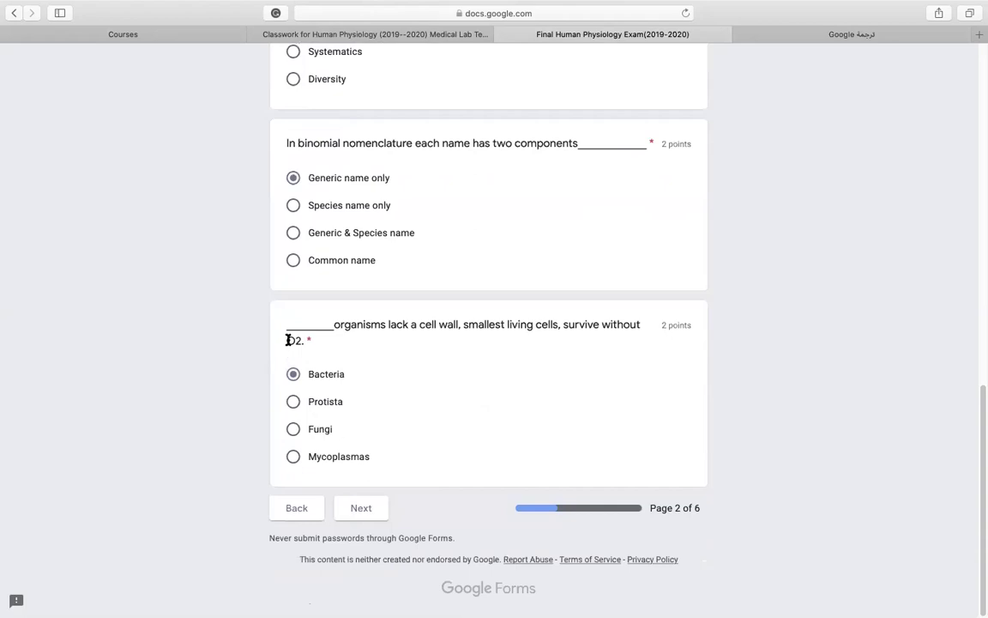
pyautogui.click(293, 399)
pyautogui.click(298, 385)
pyautogui.click(359, 507)
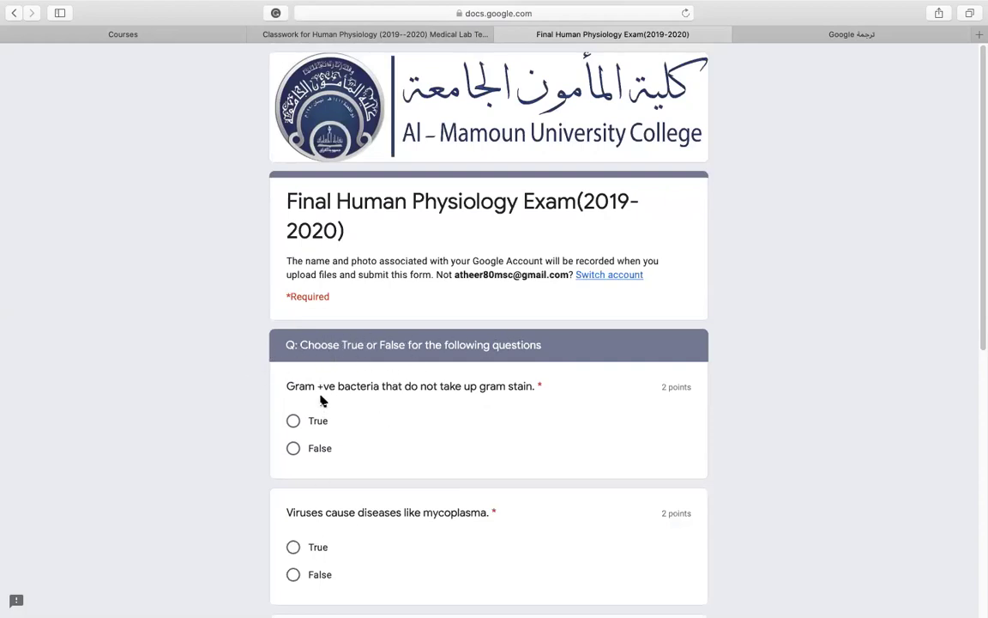
# Answer True, False, False, True for the first four True/False questions.
pyautogui.scroll(-6, 375, 462)
pyautogui.scroll(6, 375, 460)
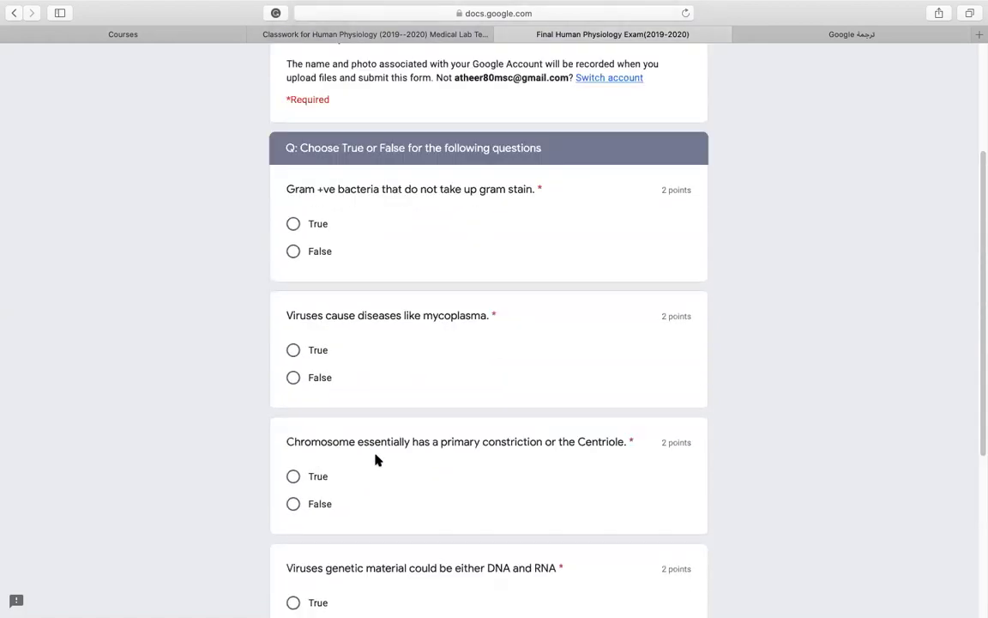
pyautogui.scroll(-1, 375, 460)
pyautogui.click(295, 394)
pyautogui.scroll(-3, 343, 451)
pyautogui.click(292, 423)
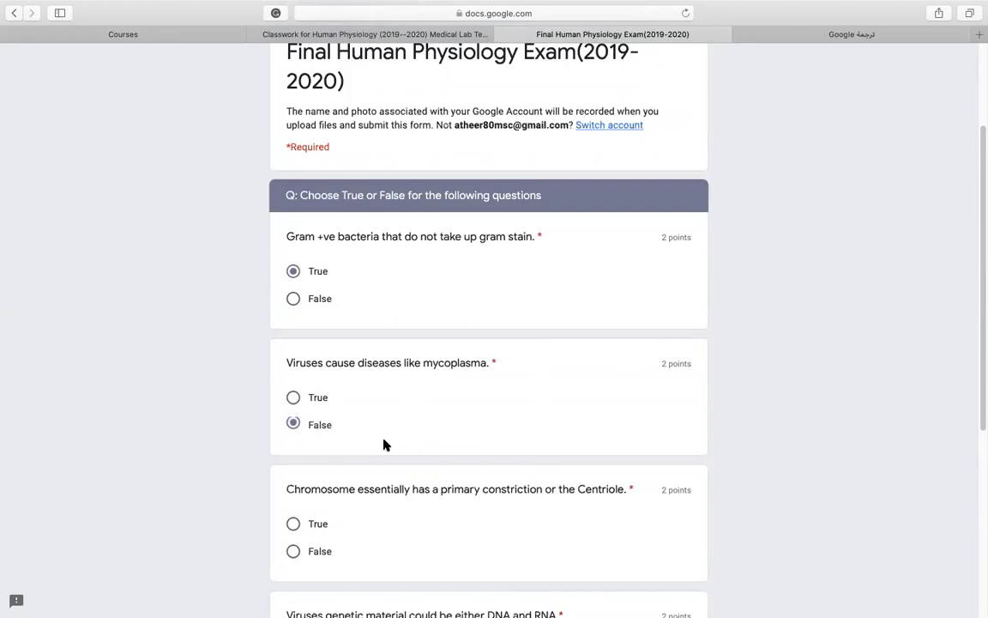
pyautogui.scroll(-3, 360, 441)
pyautogui.click(293, 438)
pyautogui.scroll(-3, 360, 453)
pyautogui.click(293, 442)
pyautogui.scroll(-3, 364, 463)
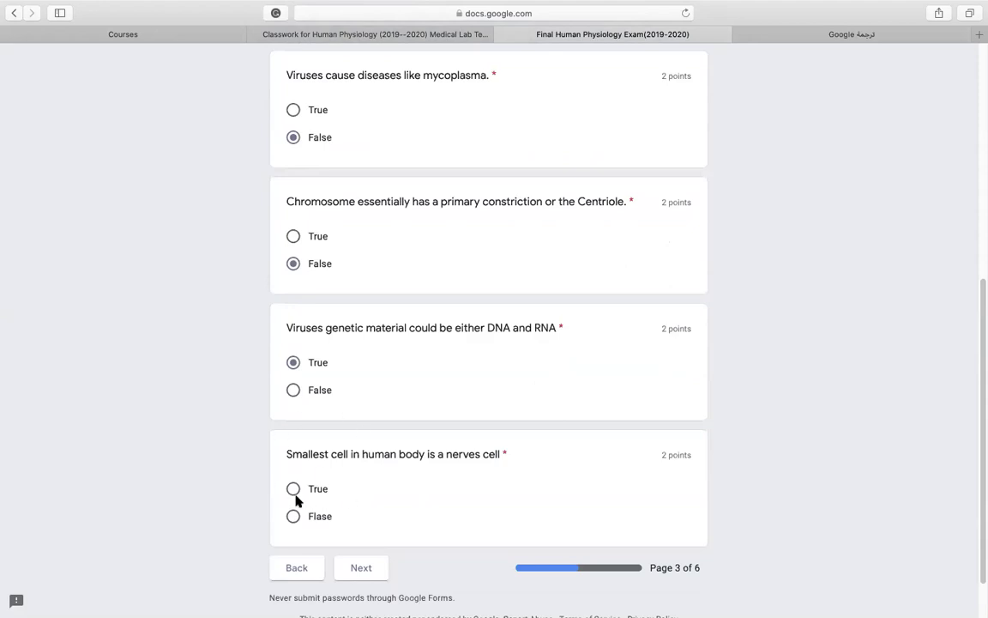
# Answer True for the smallest-cell question and advance to the fill-in-the-blank page.
pyautogui.click(357, 568)
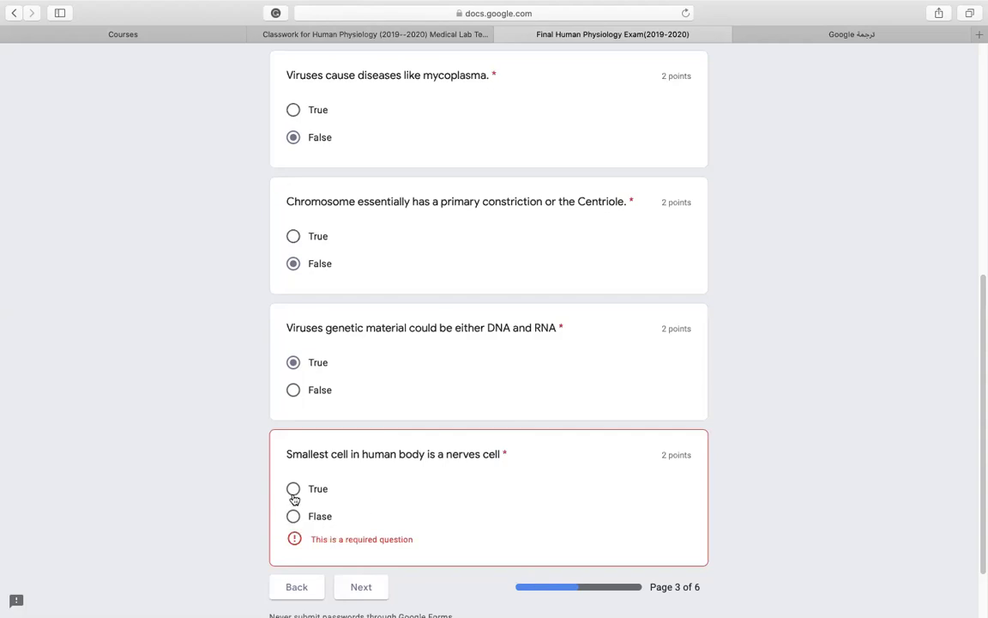
pyautogui.click(292, 495)
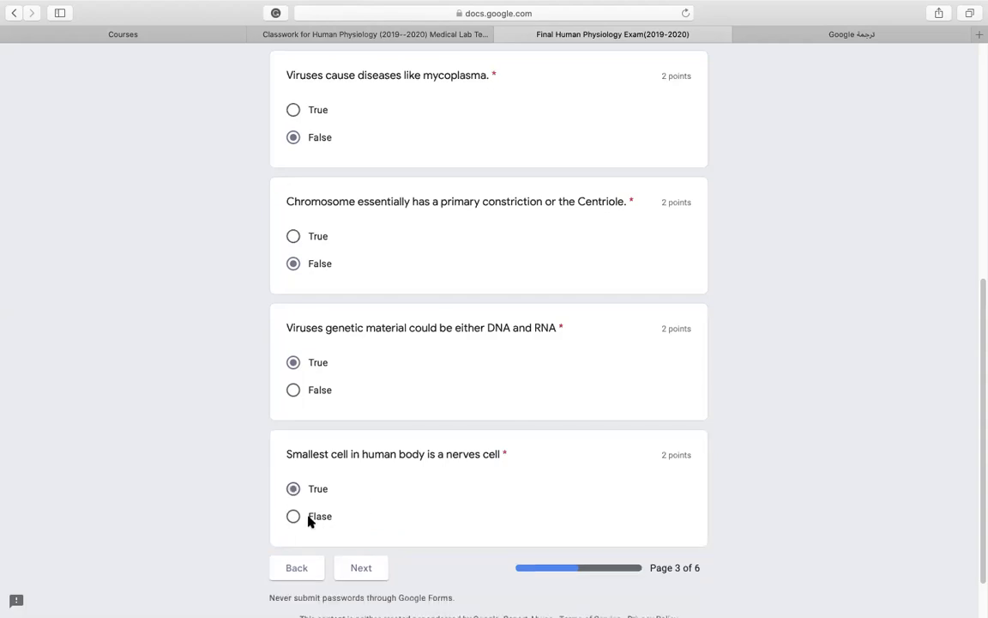
pyautogui.click(364, 572)
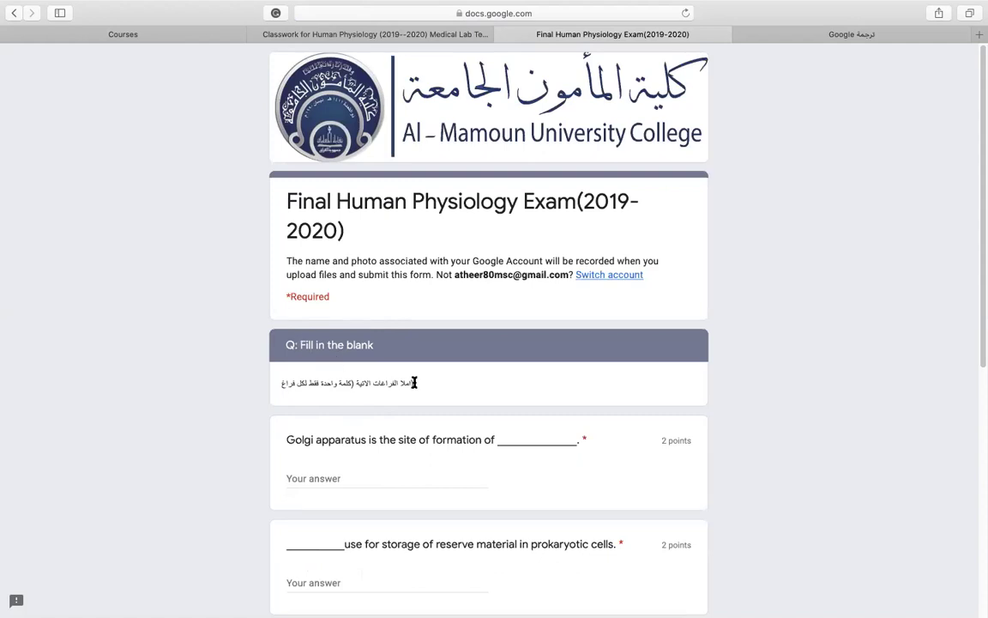
# Type 'lipolysis' as the Golgi apparatus answer and move to the prokaryotic storage blank.
pyautogui.moveTo(415, 384); pyautogui.dragTo(286, 383)
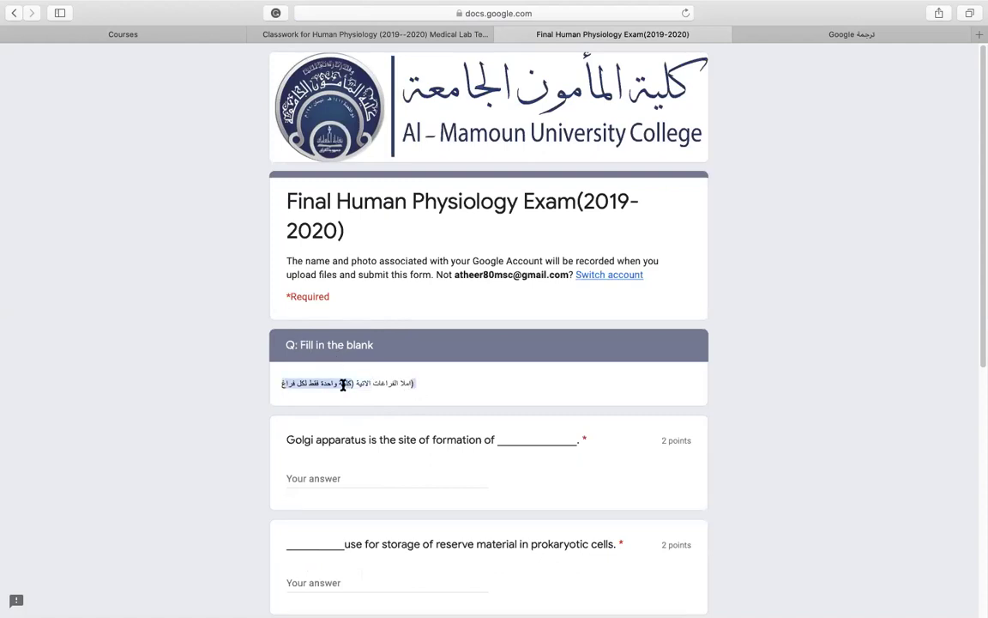
pyautogui.click(410, 384)
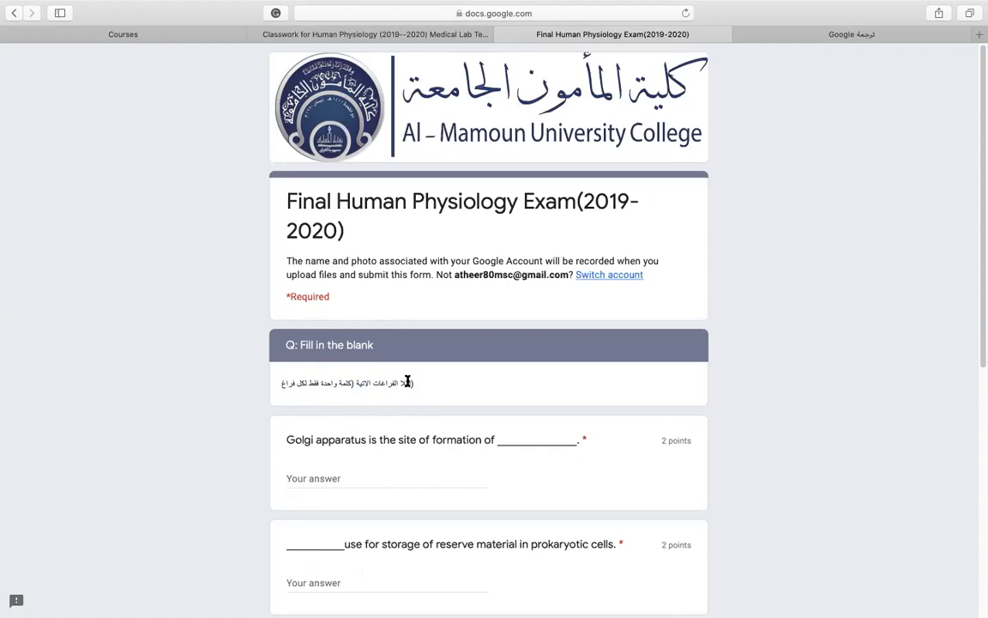
pyautogui.scroll(-2, 407, 382)
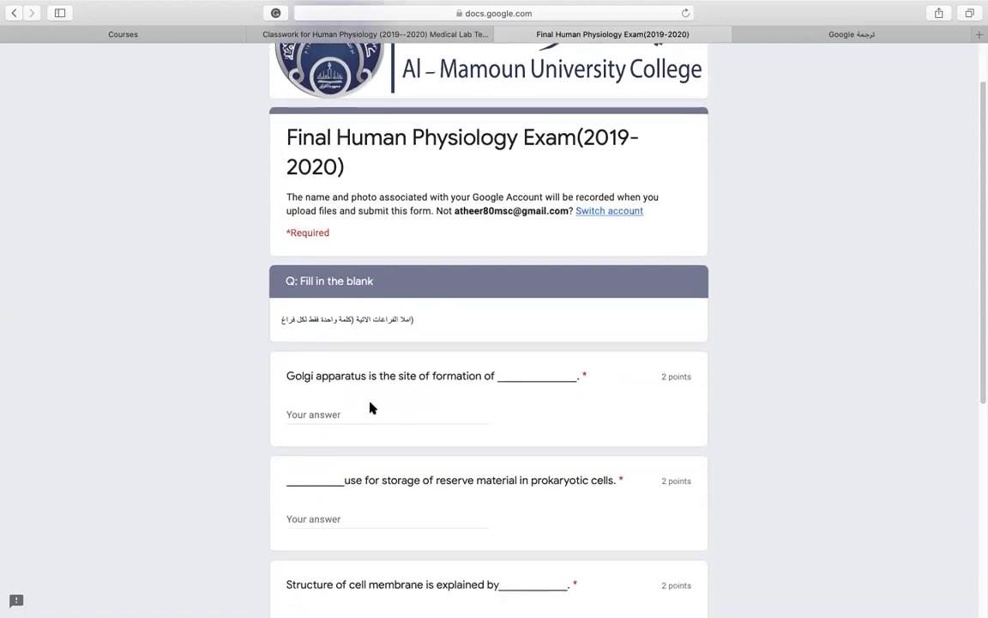
pyautogui.click(409, 412)
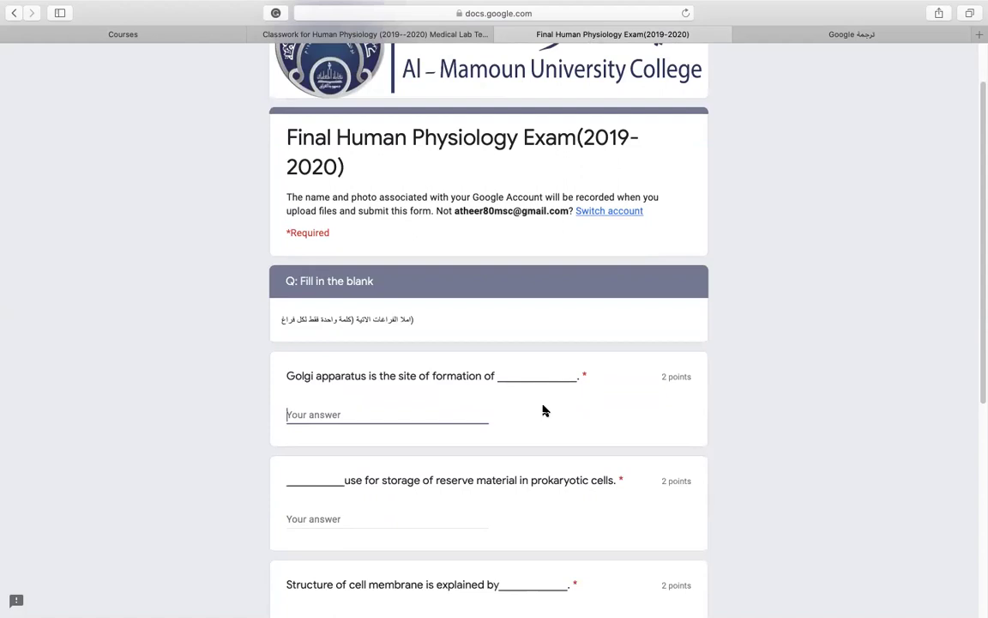
pyautogui.write('lipolysis')
pyautogui.scroll(-3, 514, 477)
pyautogui.click(343, 432)
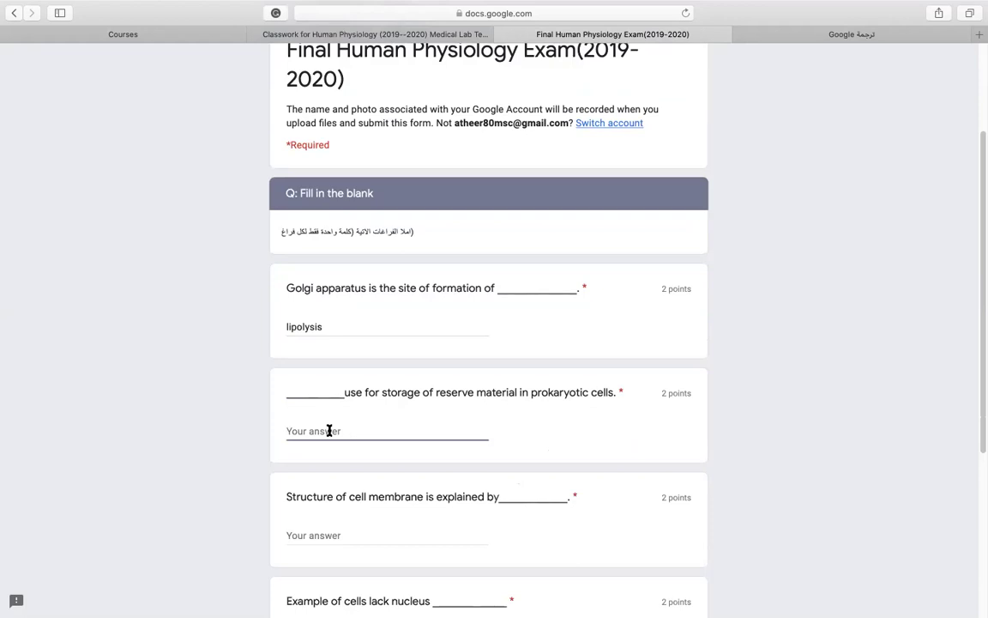
# Answer the prokaryotic reserve-storage blank with 'DNA', clearing the earlier misspelled attempt.
pyautogui.write('nuclu')
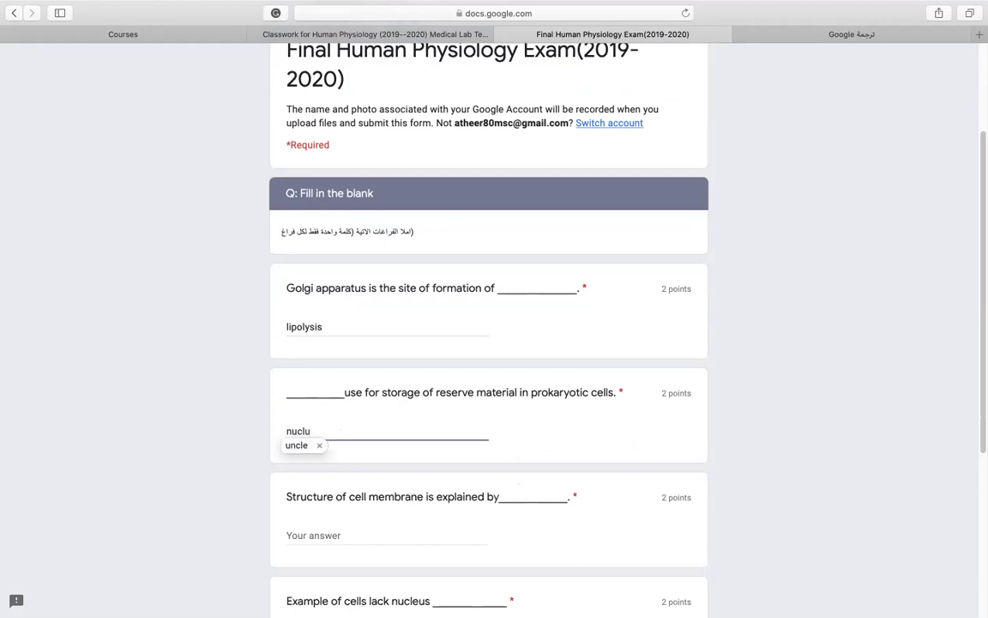
pyautogui.press('BackSpace')
pyautogui.press('BackSpace')
pyautogui.press('BackSpace')
pyautogui.press('BackSpace')
pyautogui.write('e')
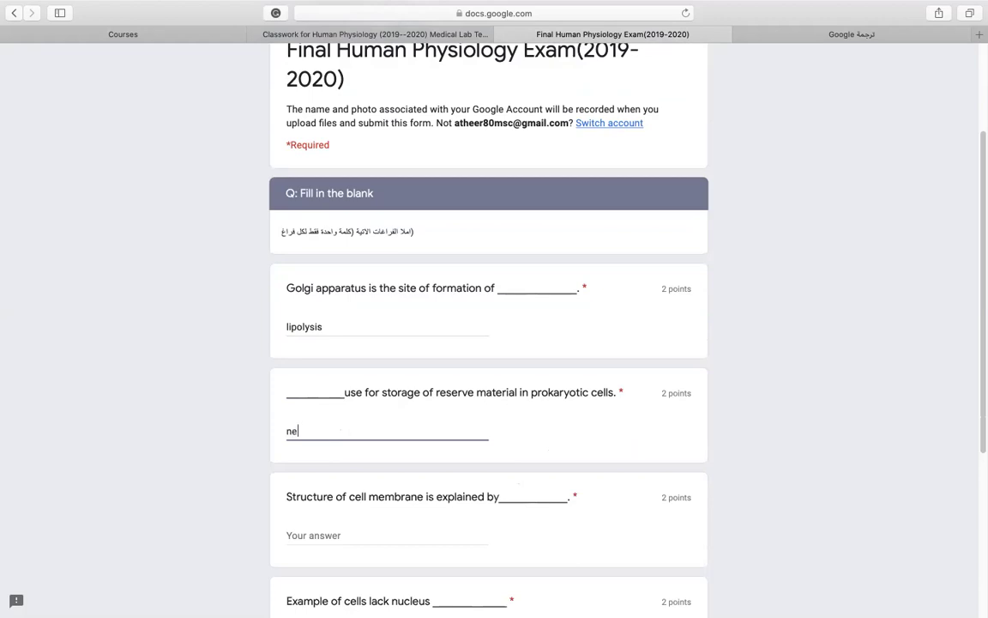
pyautogui.press('BackSpace')
pyautogui.write('ucl')
pyautogui.press('BackSpace')
pyautogui.press('BackSpace')
pyautogui.press('BackSpace')
pyautogui.press('BackSpace')
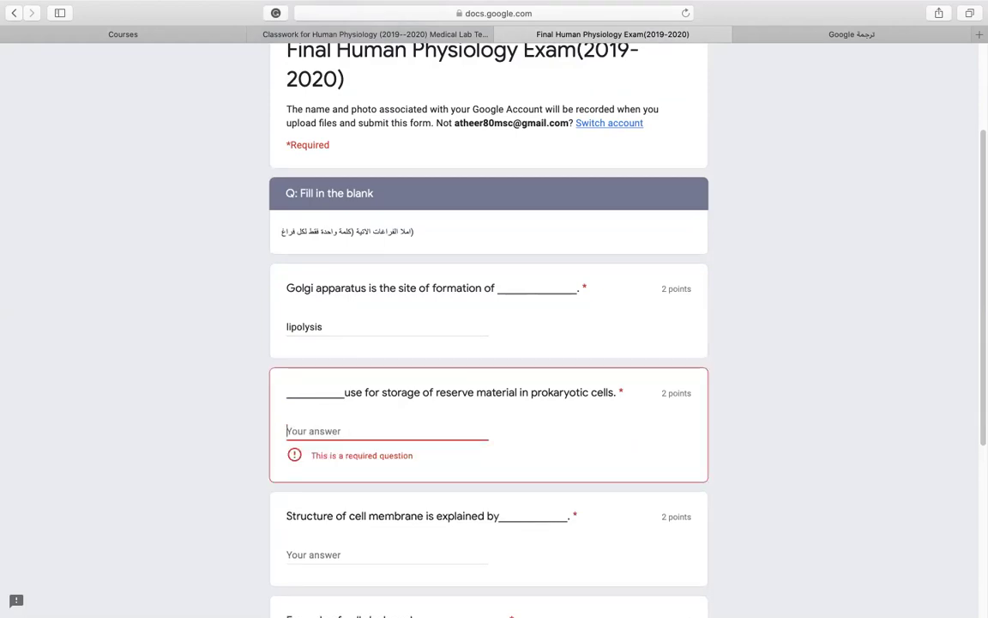
pyautogui.write('DNA')
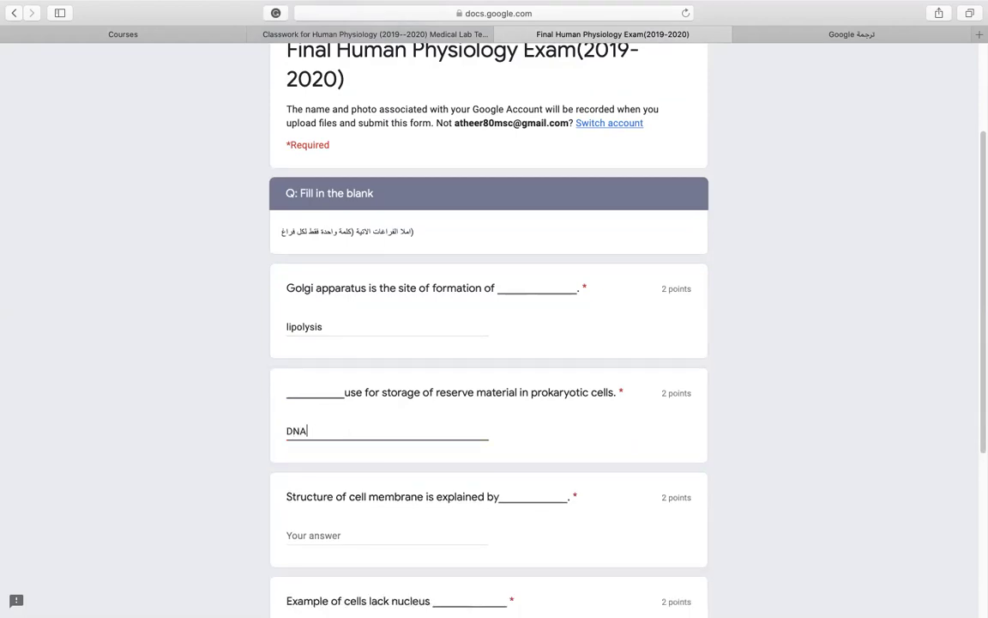
pyautogui.scroll(-3, 360, 438)
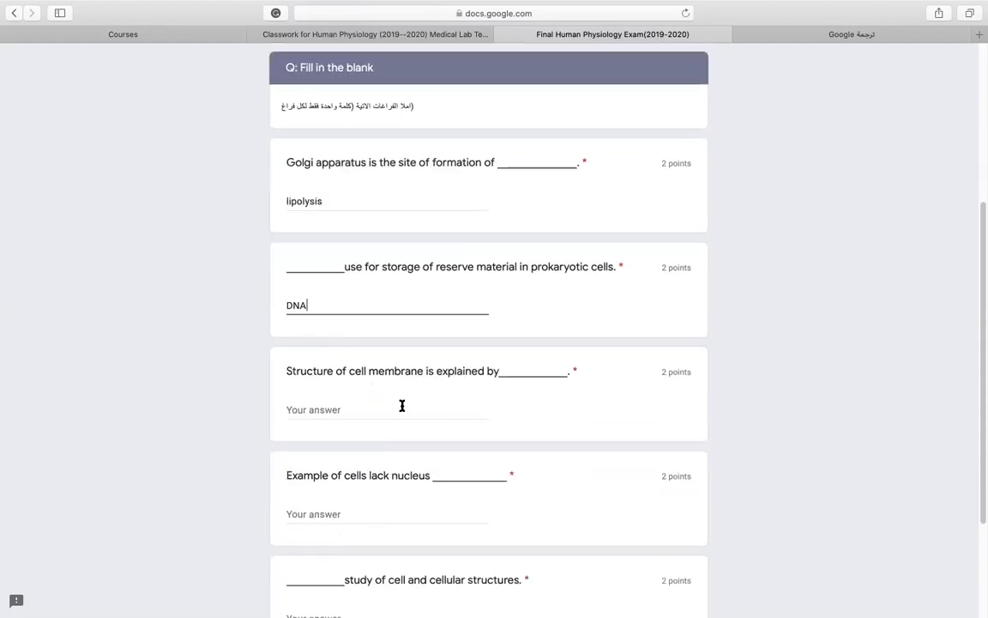
pyautogui.click(355, 400)
# Fill the cell membrane structure blank with 'mosaic fluid theory'.
pyautogui.click(339, 403)
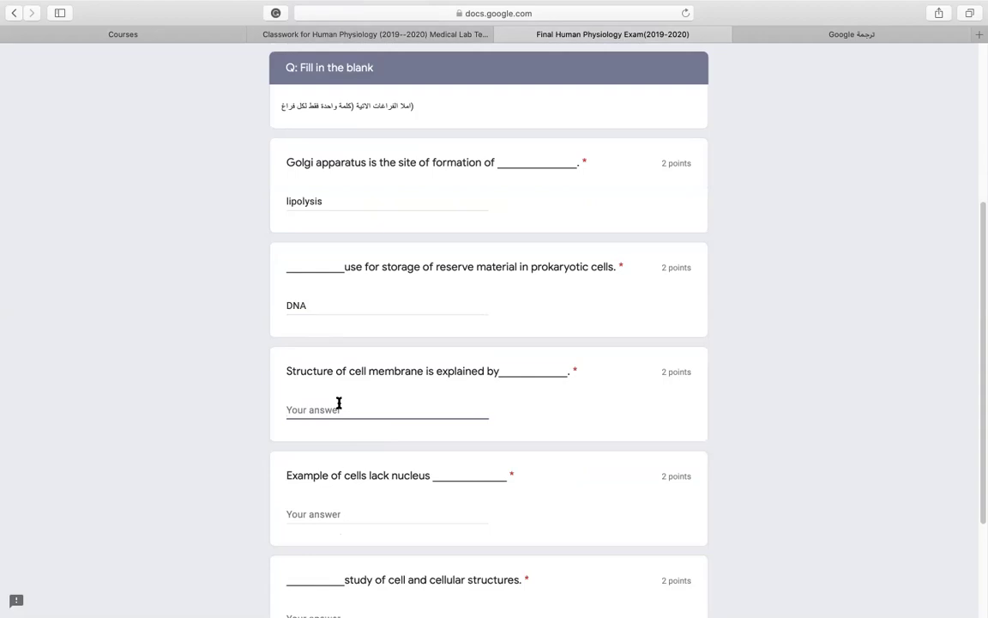
pyautogui.write('mosaic fli')
pyautogui.press('BackSpace')
pyautogui.write('uid theory')
pyautogui.scroll(-1, 422, 444)
pyautogui.scroll(-1, 422, 444)
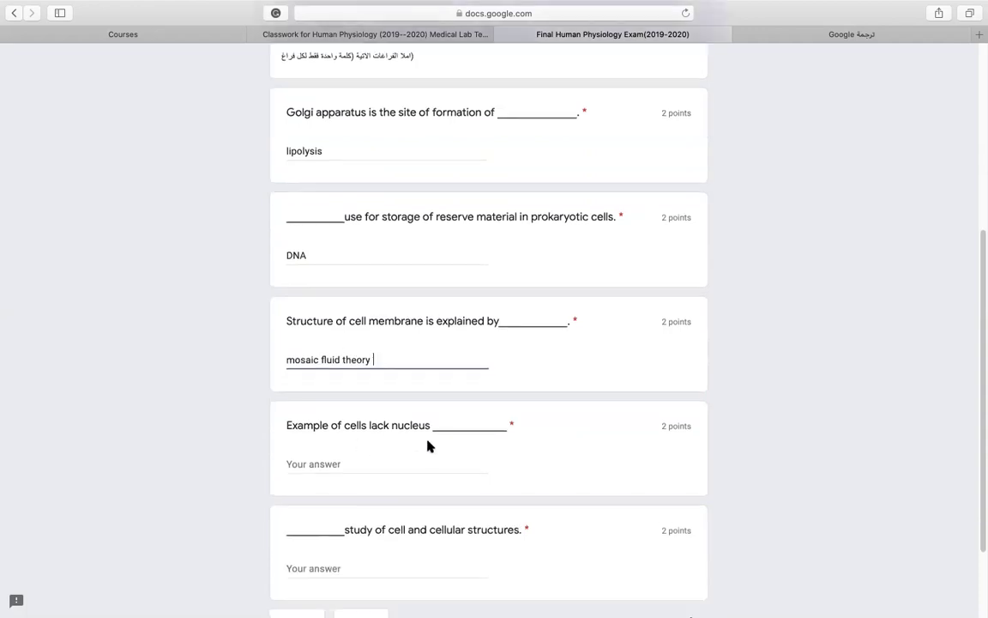
# Answer the cells-lacking-nucleus blank with 'Red blood cell'.
pyautogui.click(326, 461)
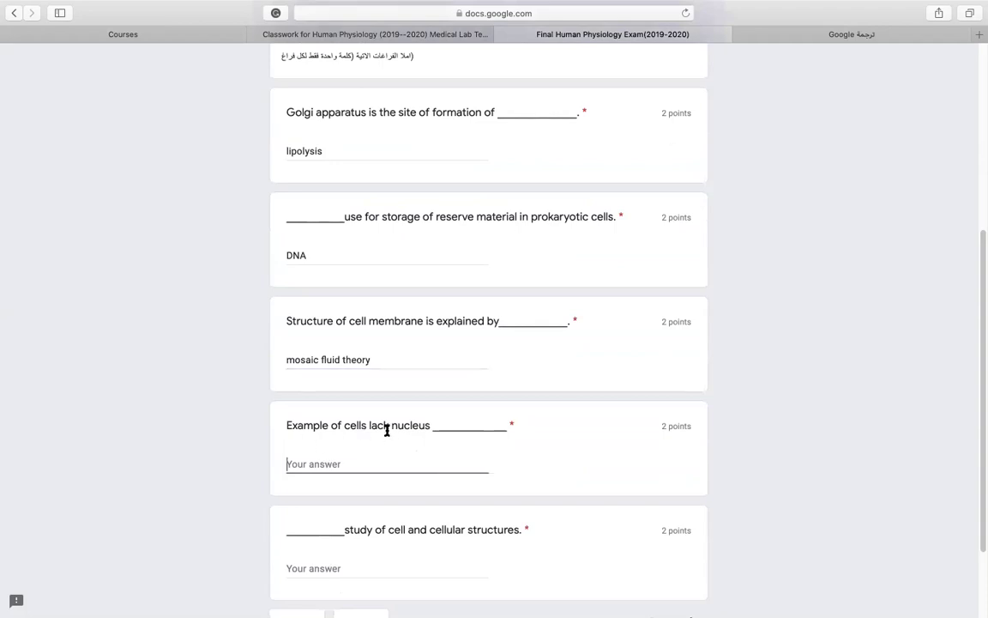
pyautogui.write('Red blood cell')
pyautogui.scroll(-3, 430, 474)
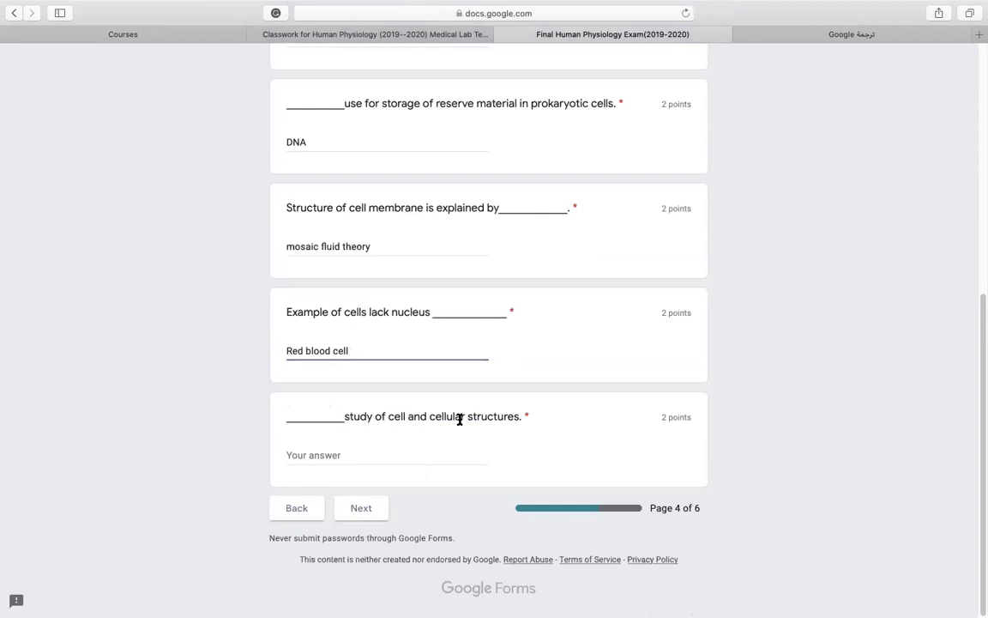
# Enter 'cell biology' for the cell-study blank, cutting it and pasting it back.
pyautogui.click(316, 455)
pyautogui.write('cell ')
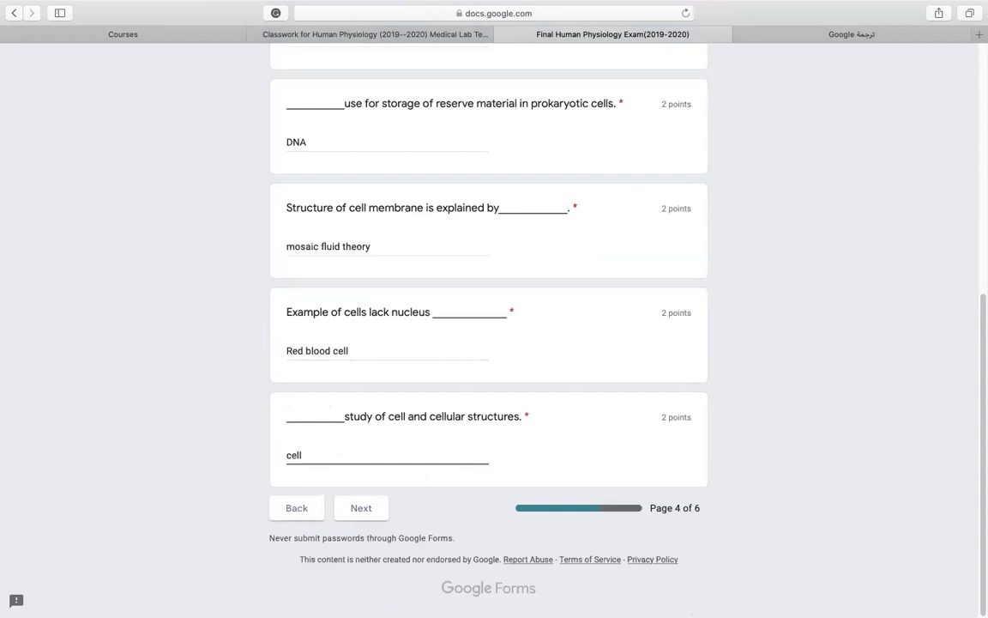
pyautogui.write('biology')
pyautogui.tripleClick(302, 455)
pyautogui.rightClick(302, 455)
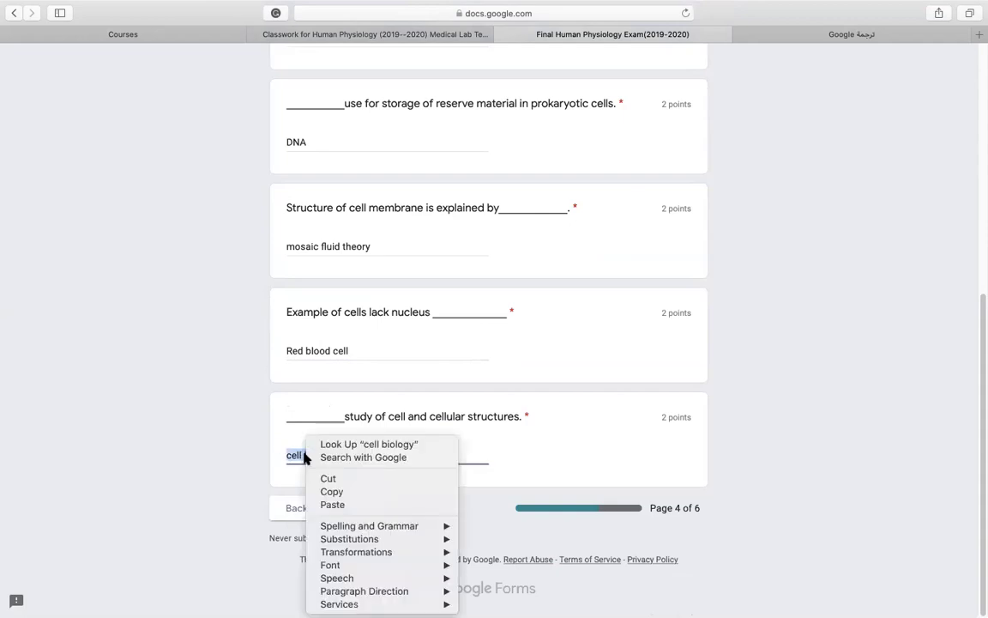
pyautogui.click(323, 477)
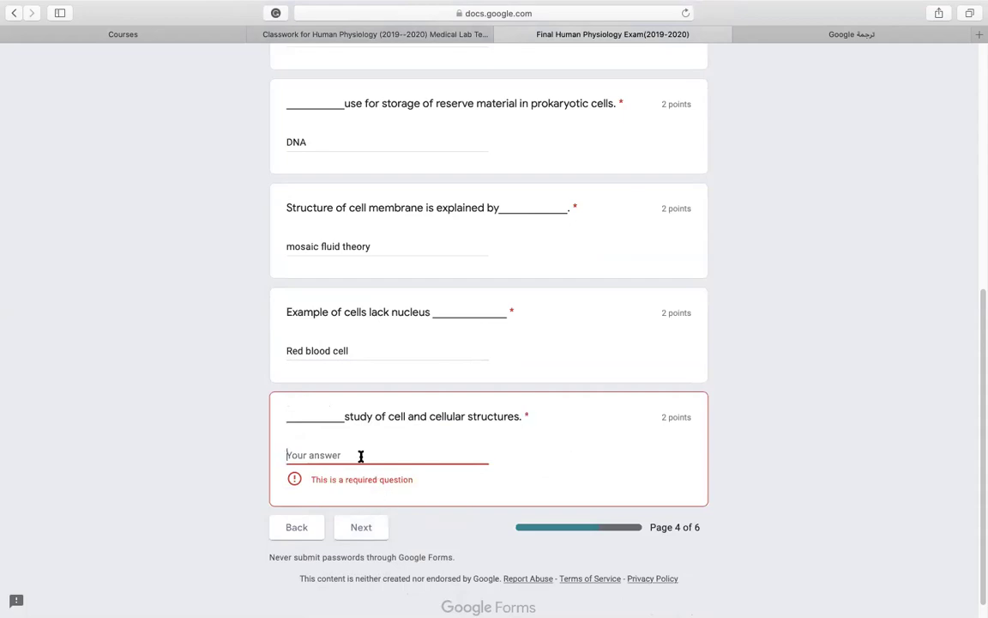
pyautogui.rightClick(326, 455)
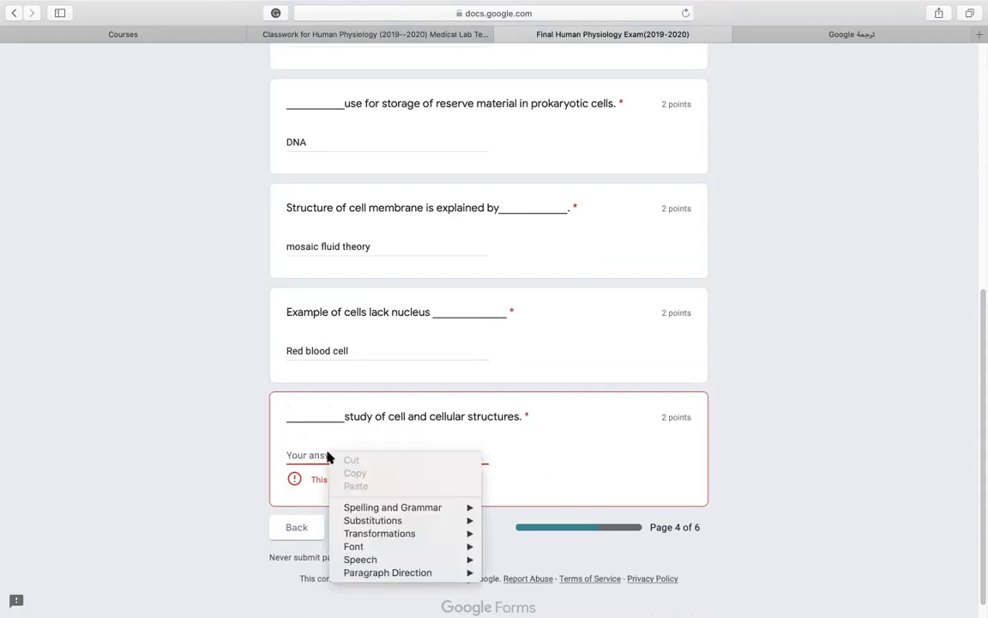
pyautogui.click(303, 453)
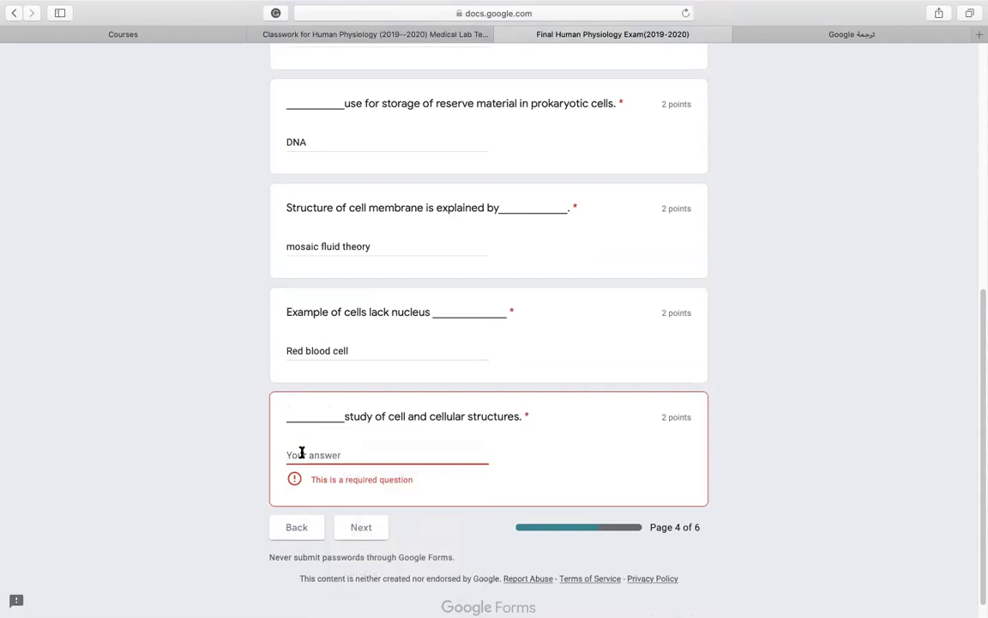
pyautogui.press('super+v')
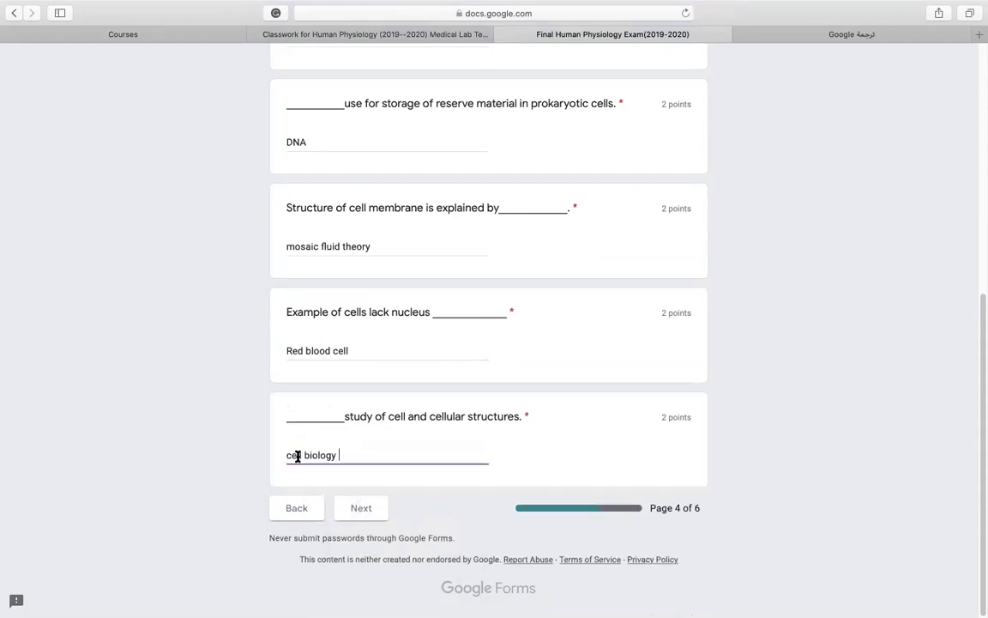
# Continue from page 4 to page 5, with the adrenal hormones and anemia upload questions.
pyautogui.click(358, 512)
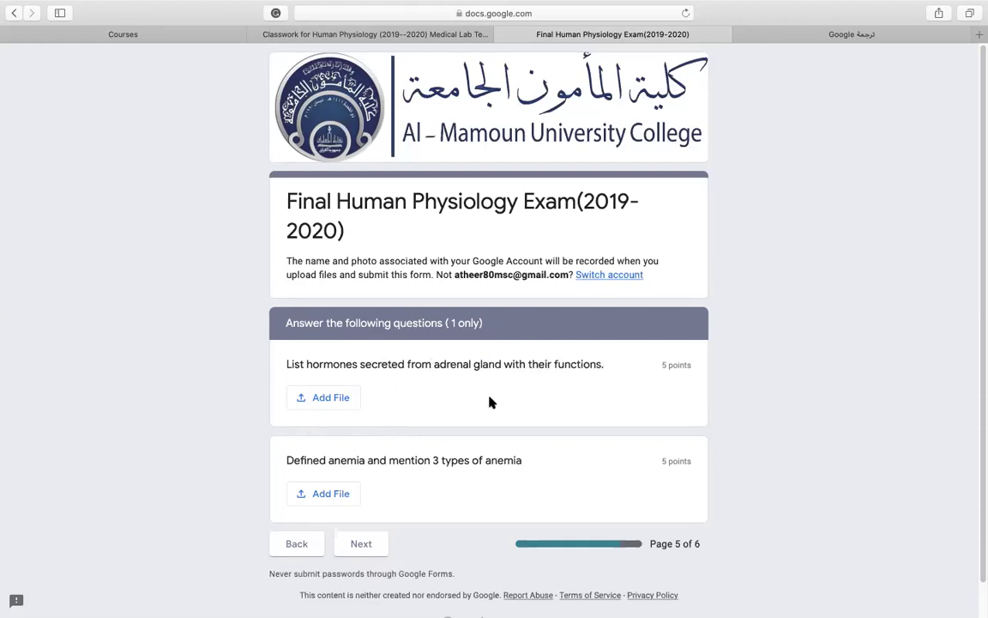
pyautogui.scroll(-1, 485, 399)
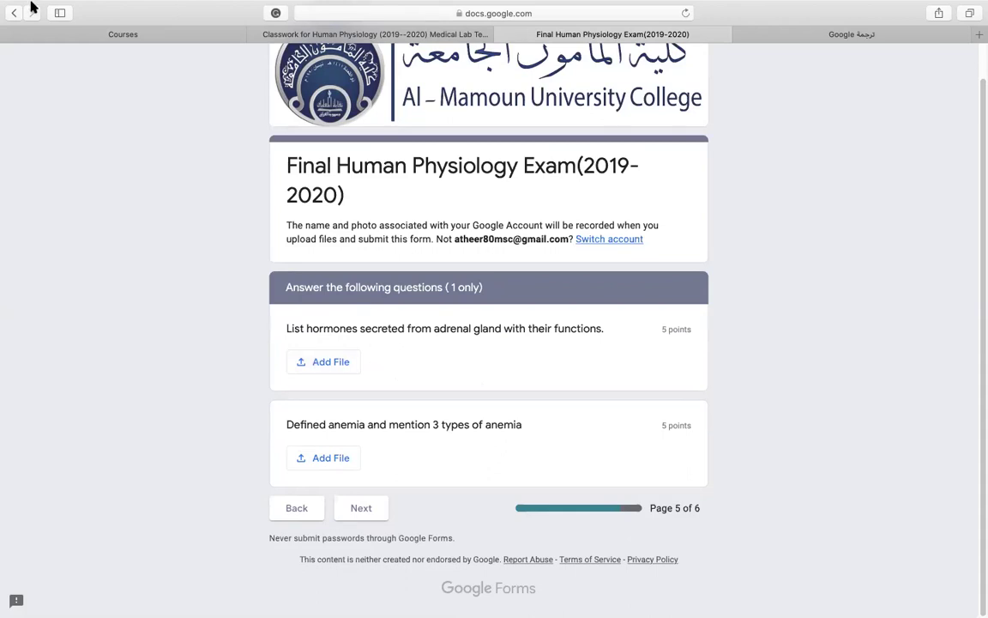
# Take the browser out of full screen, minimise it, and bring up the Word document.
pyautogui.moveTo(29, 7)
pyautogui.click(39, 28)
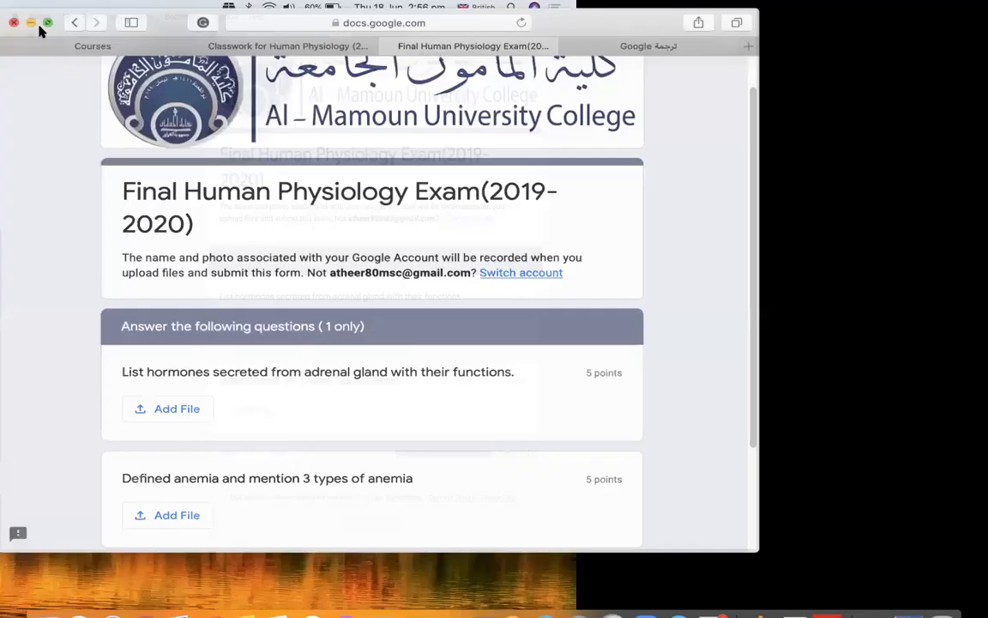
pyautogui.click(28, 29)
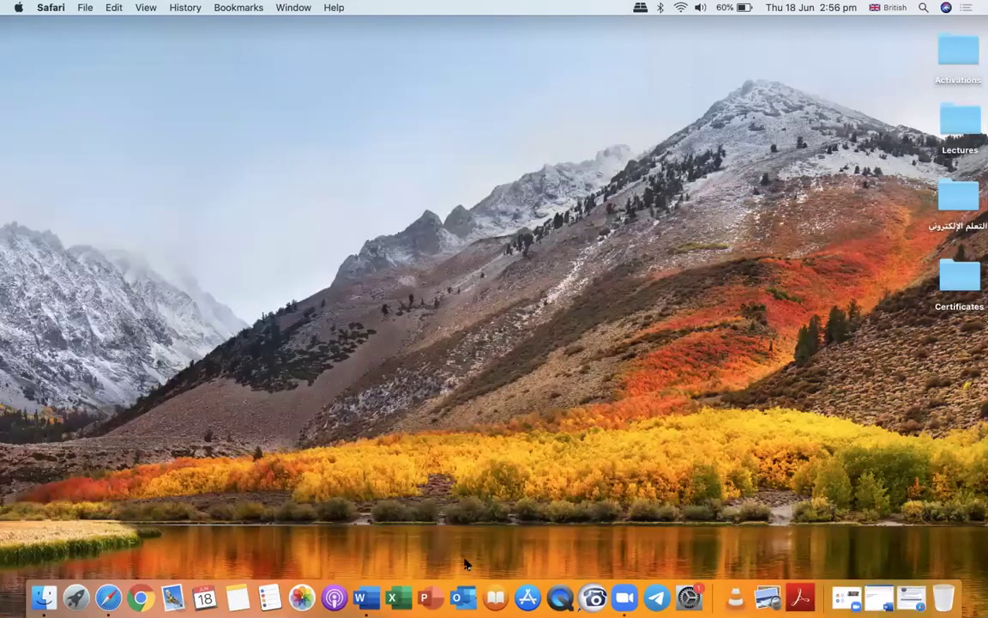
pyautogui.click(360, 571)
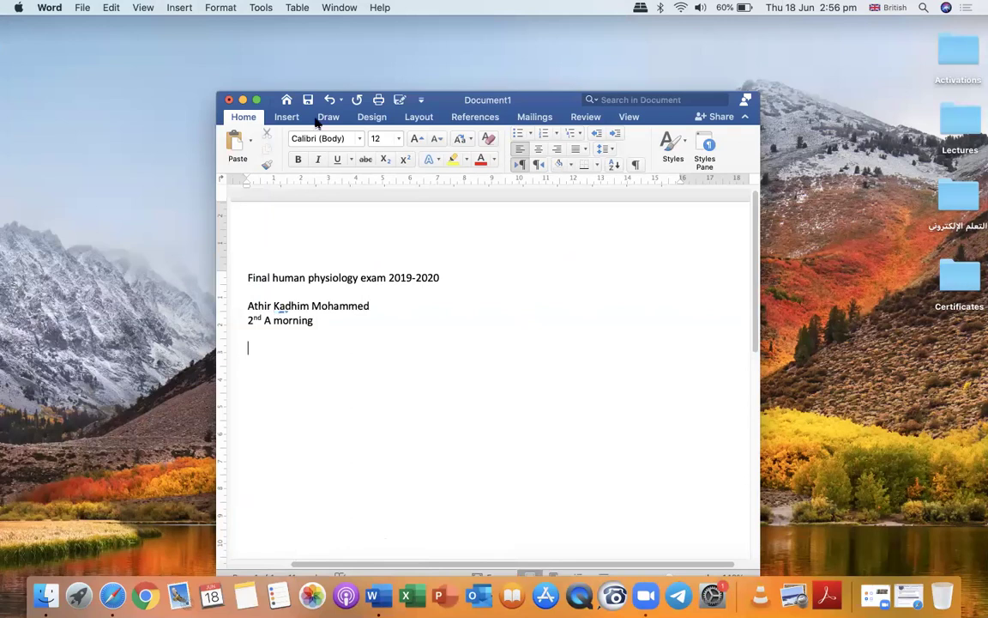
# Add a 'Q4:' line below the class details and begin the answer with 'adrnalin and n'.
pyautogui.click(318, 320)
pyautogui.press('Return')
pyautogui.press('Return')
pyautogui.press('Return')
pyautogui.write('Q4:')
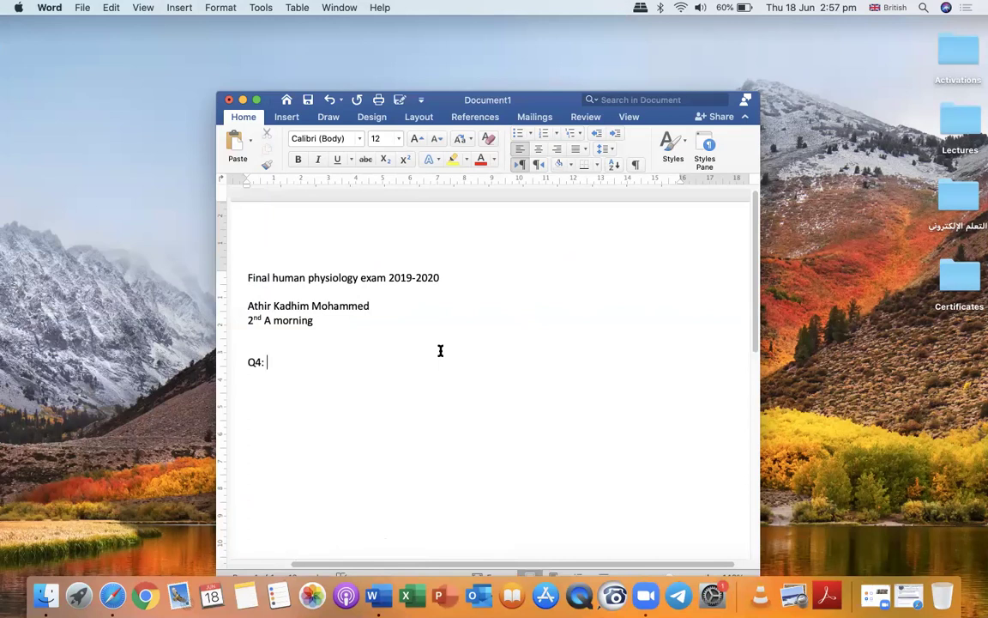
pyautogui.write('ACTH')
pyautogui.press('BackSpace')
pyautogui.press('BackSpace')
pyautogui.press('BackSpace')
pyautogui.press('BackSpace')
pyautogui.write('adrnalin and ')
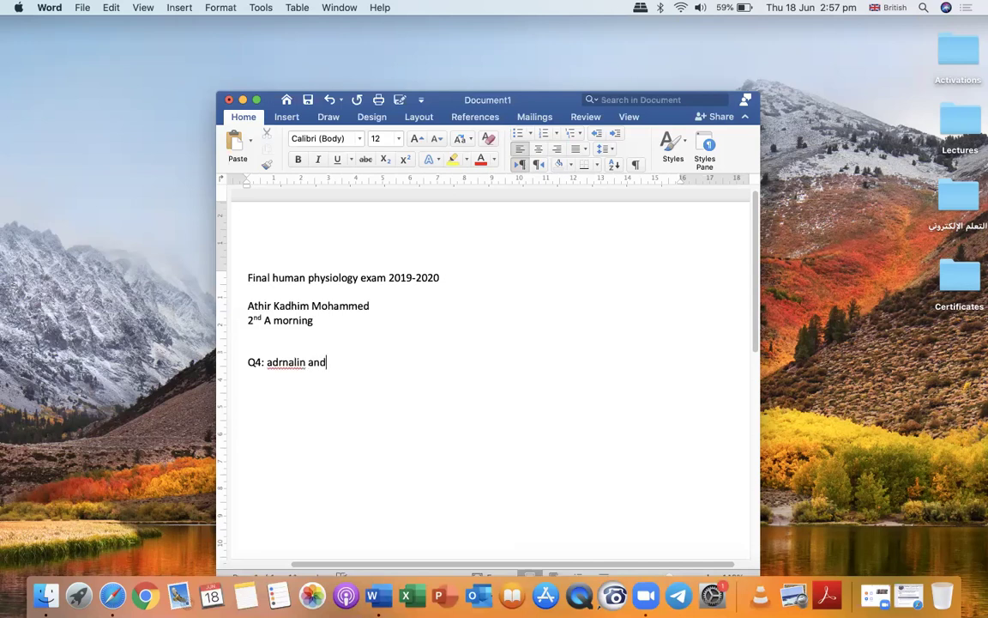
pyautogui.write('no')
pyautogui.press('BackSpace')
# Correct 'adrnalin' to 'adrenalin' and append '. ATCH, Anti-diuritc hormon' to the Q4 line.
pyautogui.rightClick(294, 367)
pyautogui.moveTo(402, 375)
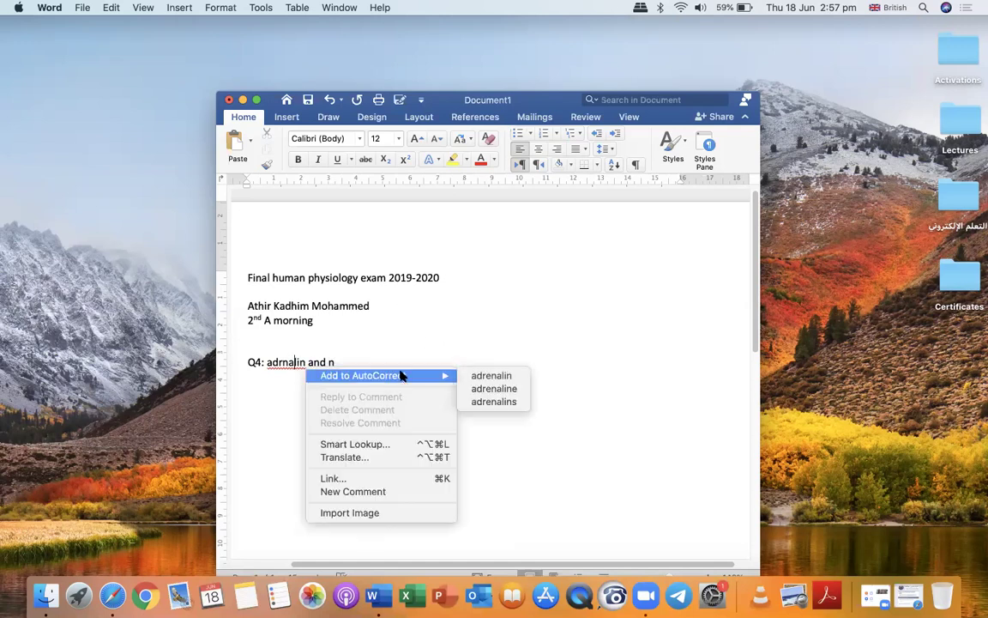
pyautogui.click(490, 375)
pyautogui.click(344, 363)
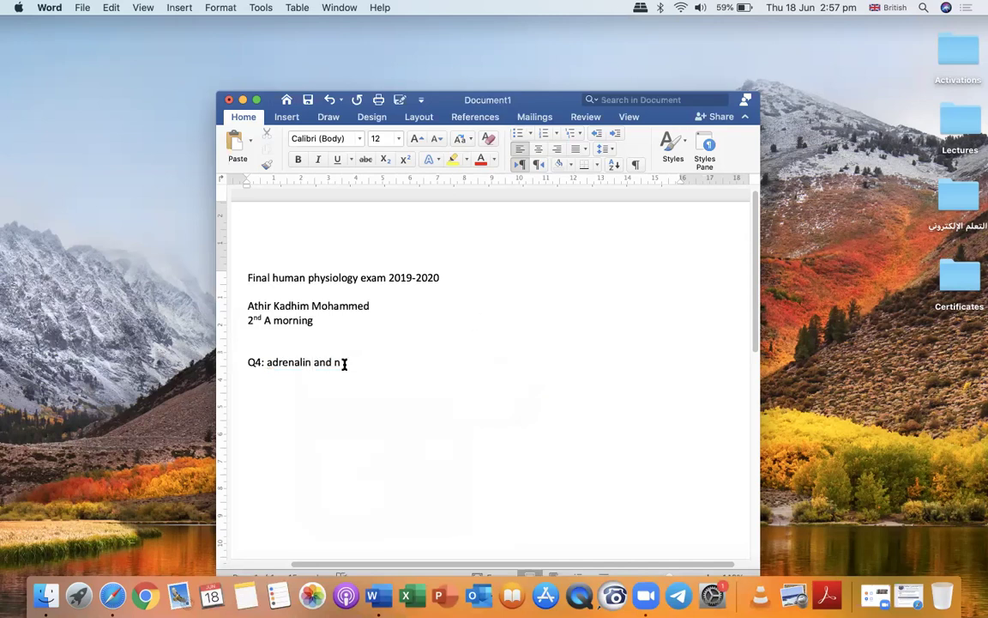
pyautogui.press('BackSpace')
pyautogui.press('BackSpace')
pyautogui.press('BackSpace')
pyautogui.press('BackSpace')
pyautogui.press('BackSpace')
pyautogui.press('BackSpace')
pyautogui.write('. ATCH, Anti-diur')
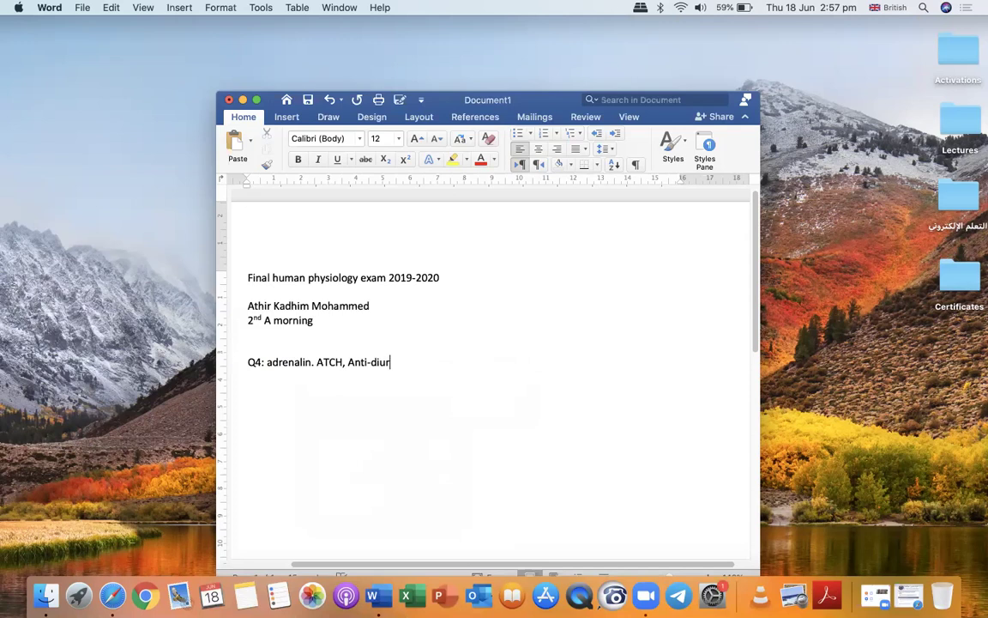
pyautogui.write('itc hormon')
# Fix the spelling to 'diuretic' and 'hormone', then start a new line.
pyautogui.rightClick(391, 364)
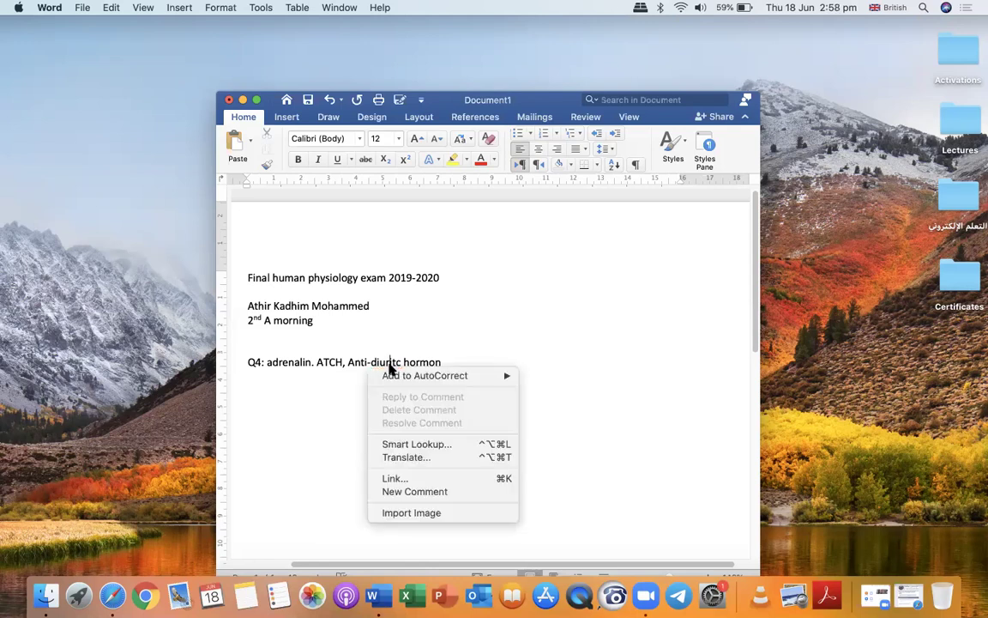
pyautogui.moveTo(480, 375)
pyautogui.click(548, 374)
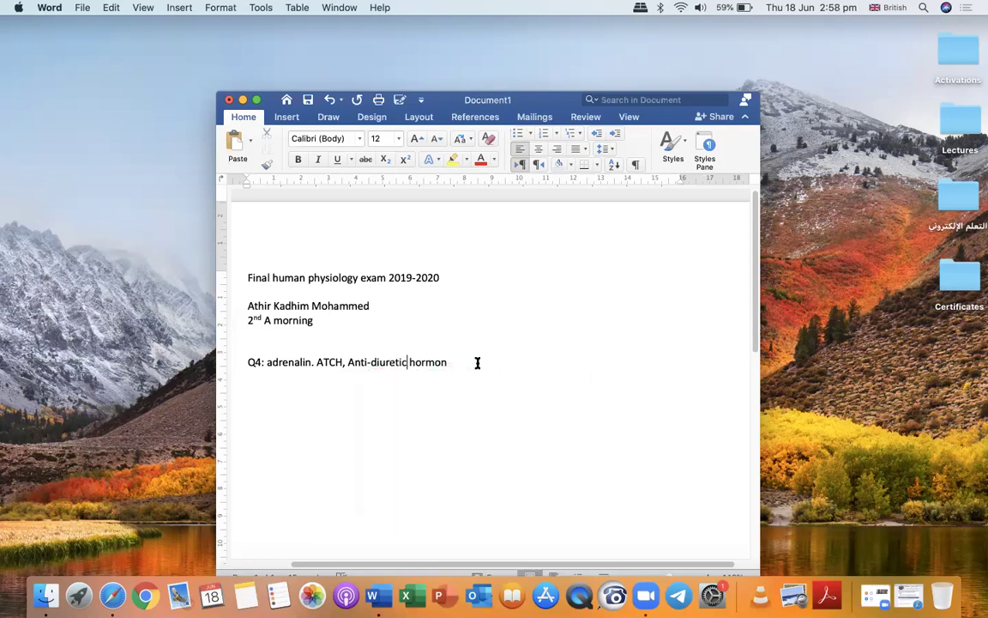
pyautogui.rightClick(435, 364)
pyautogui.click(445, 361)
pyautogui.write('e')
pyautogui.press('Return')
# Write 'Fight and flight, salt balance, help to prevent urination' as the second Q4 line.
pyautogui.write('fight an')
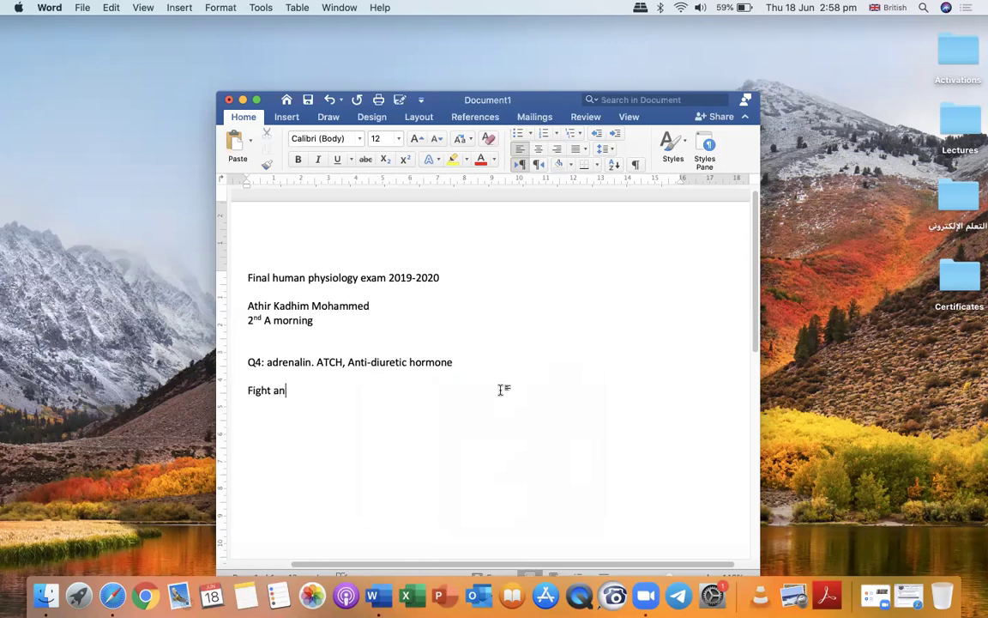
pyautogui.write('d ')
pyautogui.write('flight ')
pyautogui.write(', ')
pyautogui.write('s')
pyautogui.write('ak')
pyautogui.write('lt ')
pyautogui.write('ba')
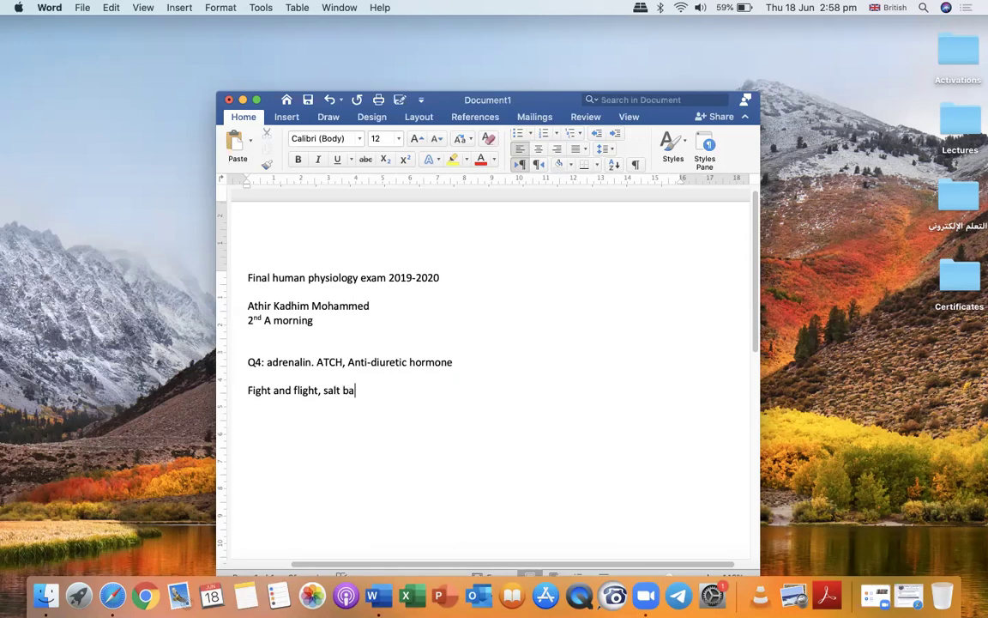
pyautogui.write('lance , h')
pyautogui.write('elp to pre')
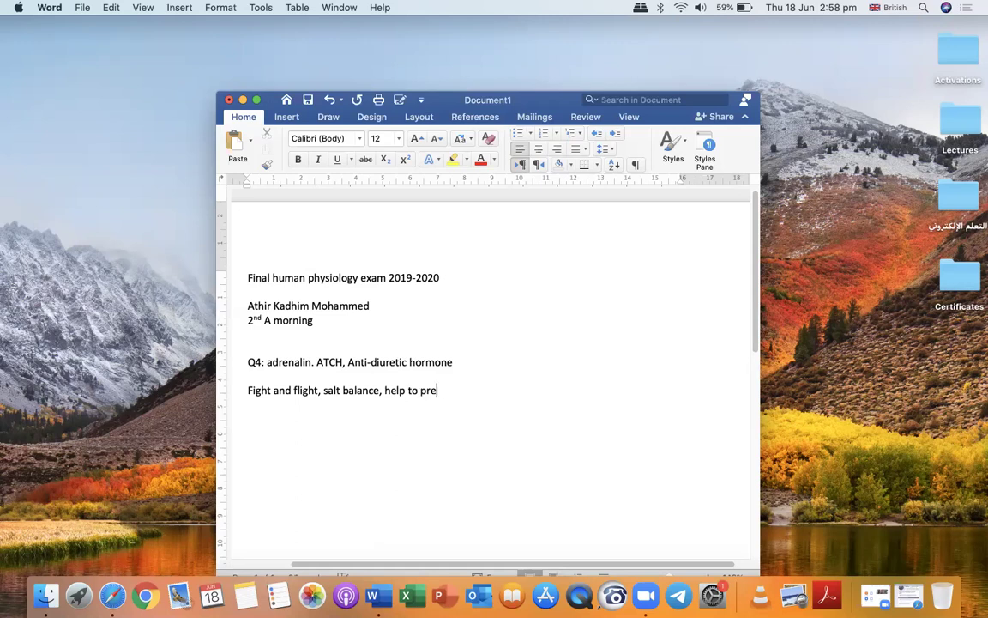
pyautogui.write('vent urination')
pyautogui.press('Return')
pyautogui.press('Return')
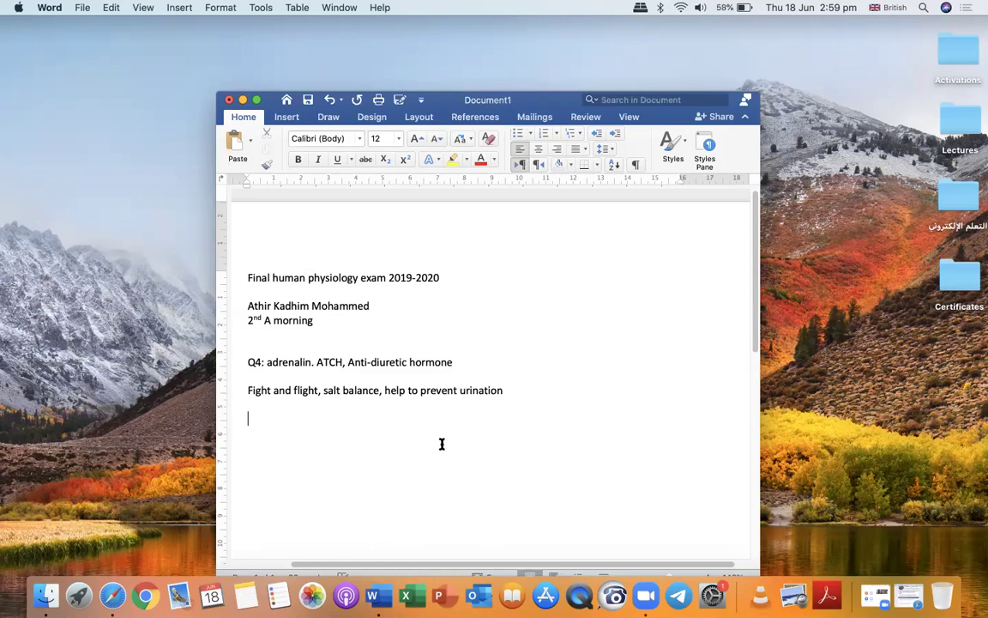
# Return to the form in Safari and open Add File for the adrenal gland hormones question.
pyautogui.click(112, 592)
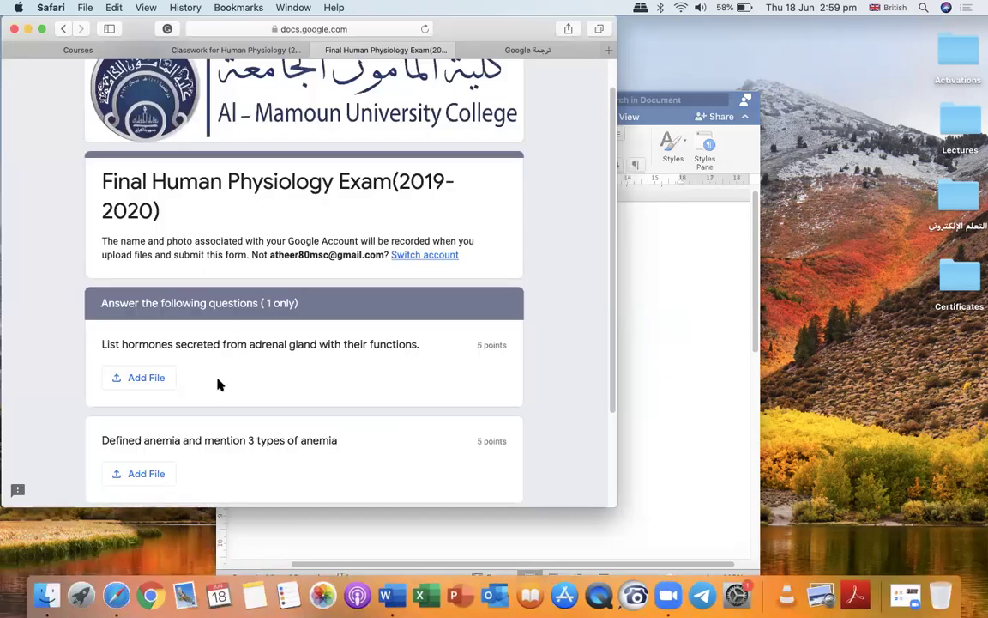
pyautogui.scroll(-1, 219, 387)
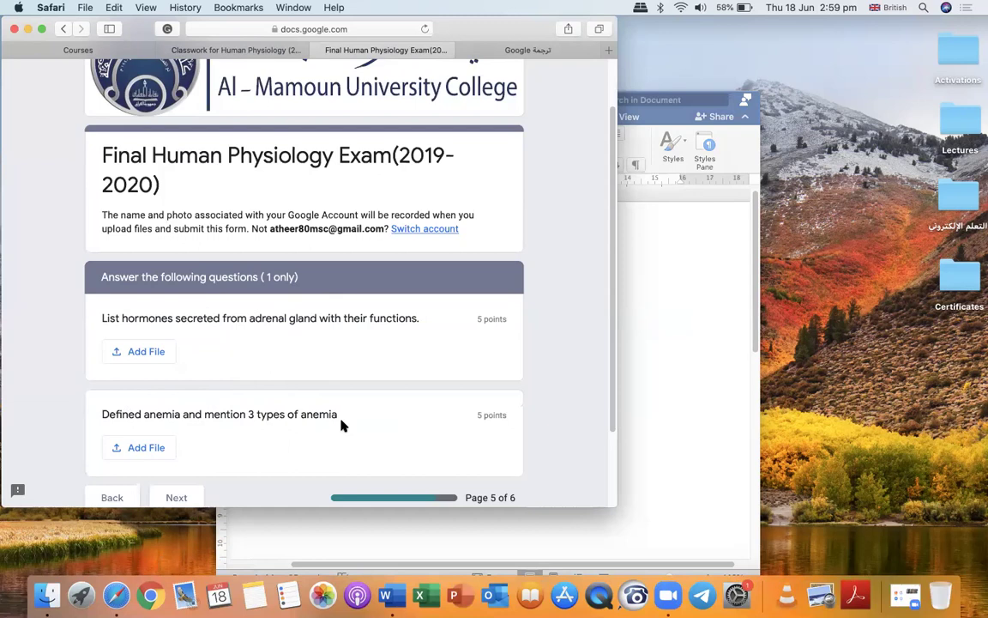
pyautogui.scroll(-1, 341, 424)
pyautogui.click(139, 328)
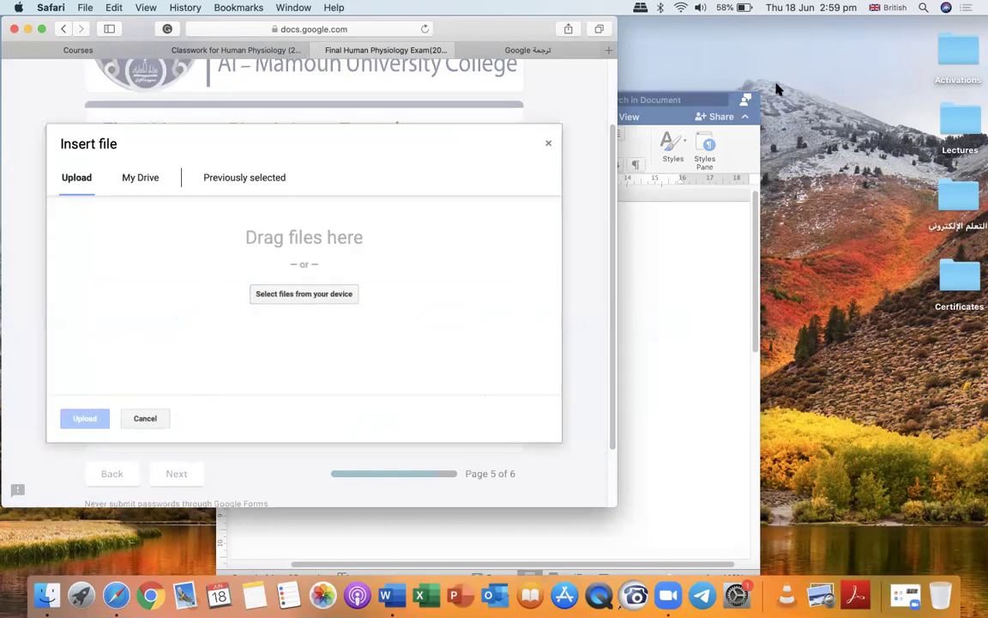
# Save the Word answers to the Desktop as 'Final human physiology exam 2019'.
pyautogui.click(656, 102)
pyautogui.moveTo(757, 109); pyautogui.dragTo(625, 98)
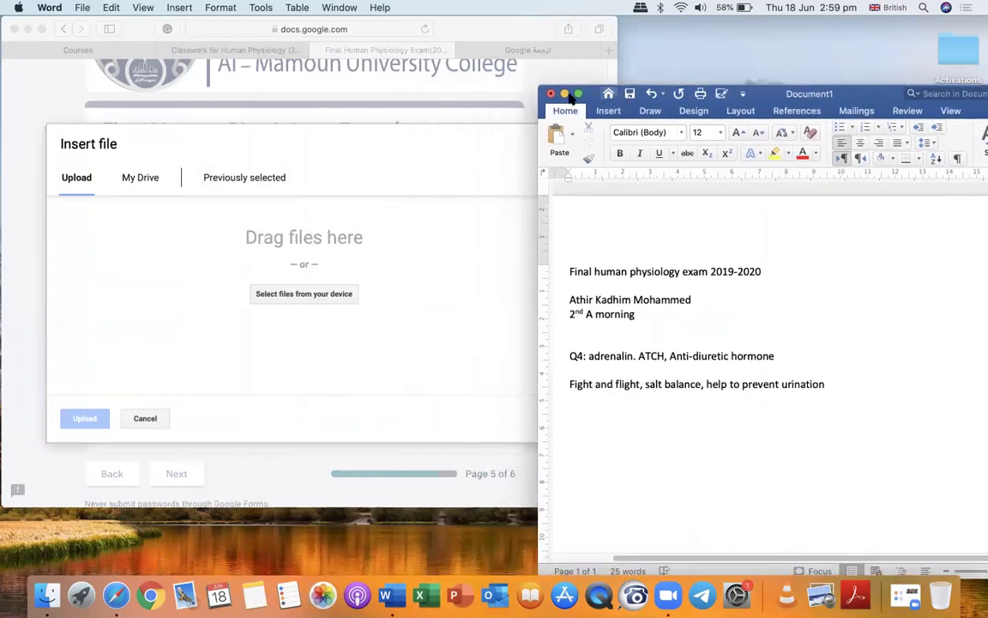
pyautogui.click(630, 94)
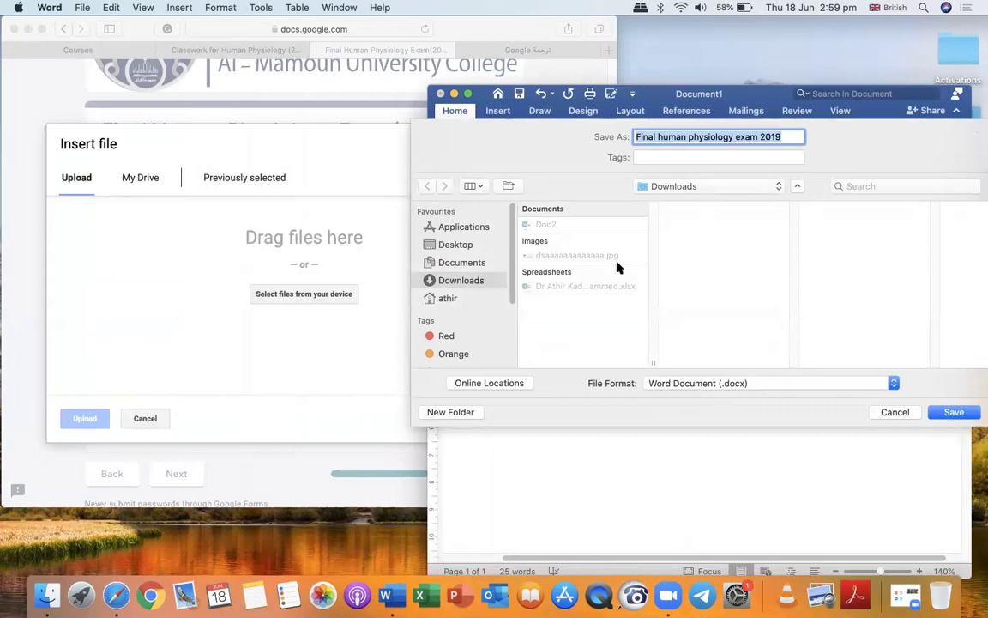
pyautogui.click(464, 247)
pyautogui.click(944, 414)
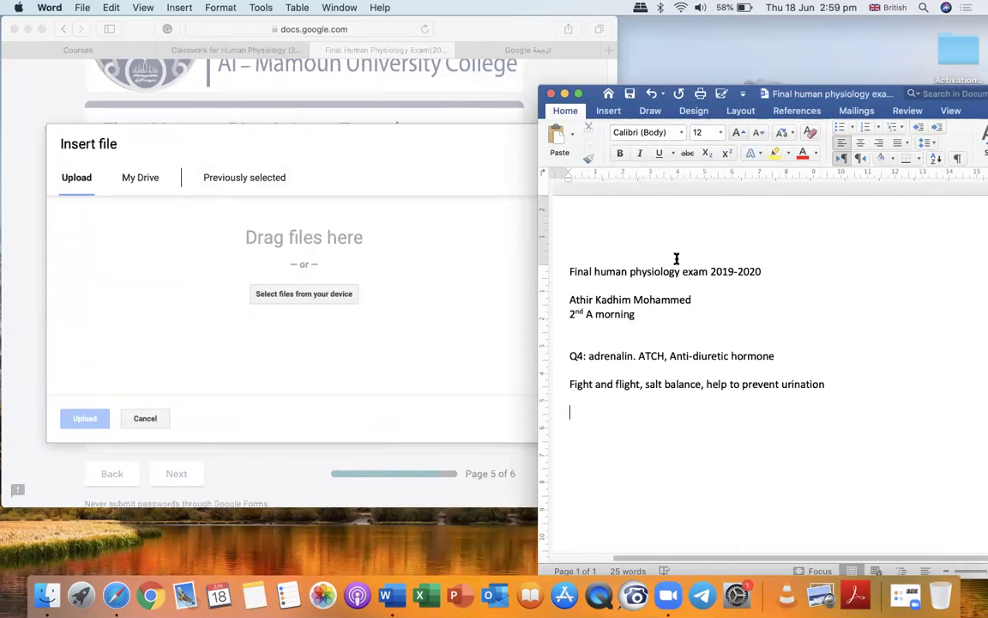
# Close Word, drop the docx into the upload dialog, remove it, and reopen the saved document.
pyautogui.click(551, 93)
pyautogui.moveTo(980, 470); pyautogui.dragTo(404, 294)
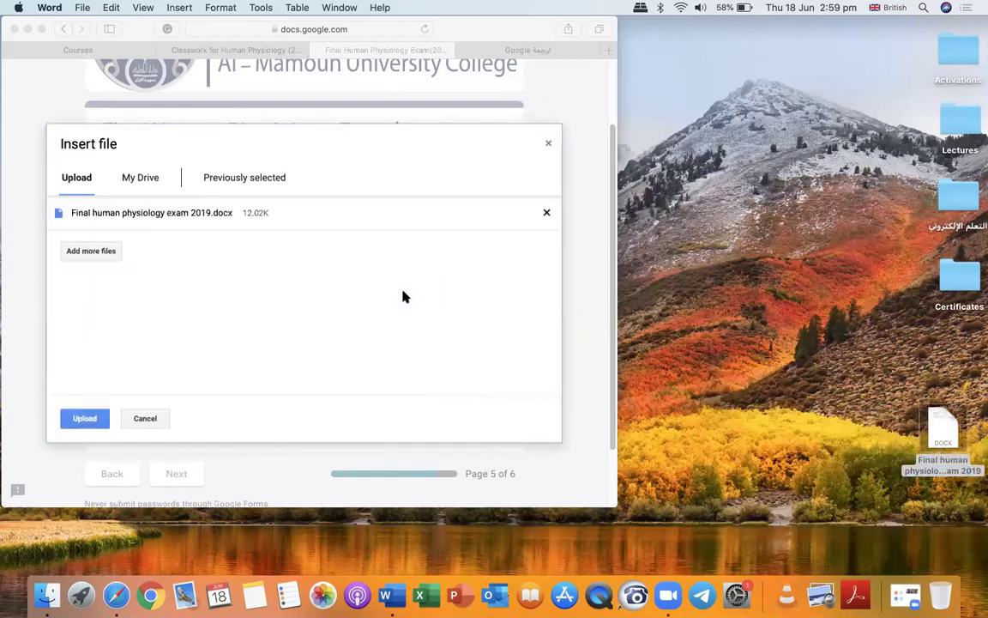
pyautogui.click(543, 215)
pyautogui.click(544, 214)
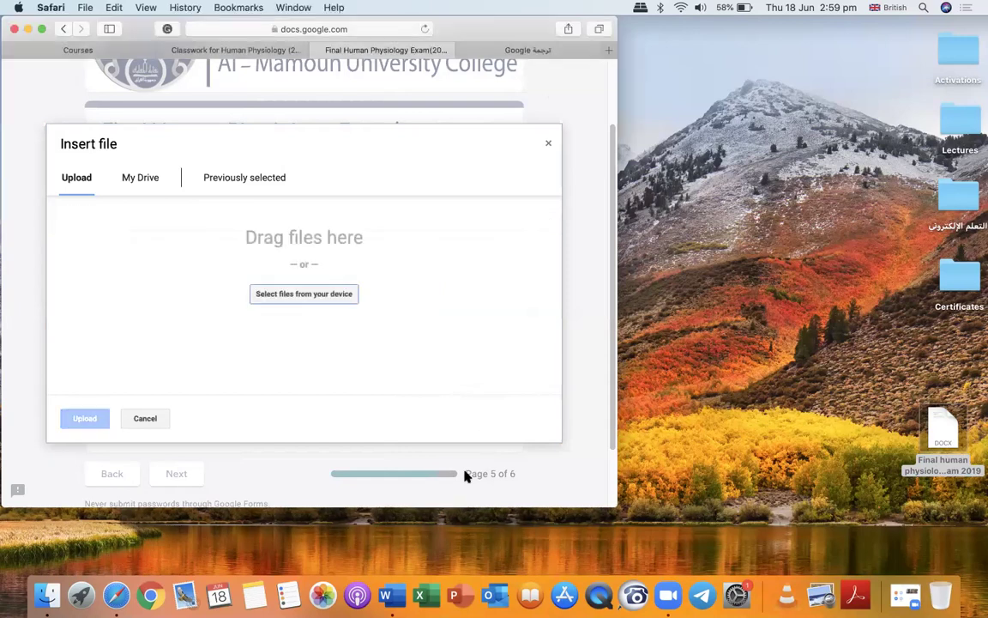
pyautogui.doubleClick(943, 429)
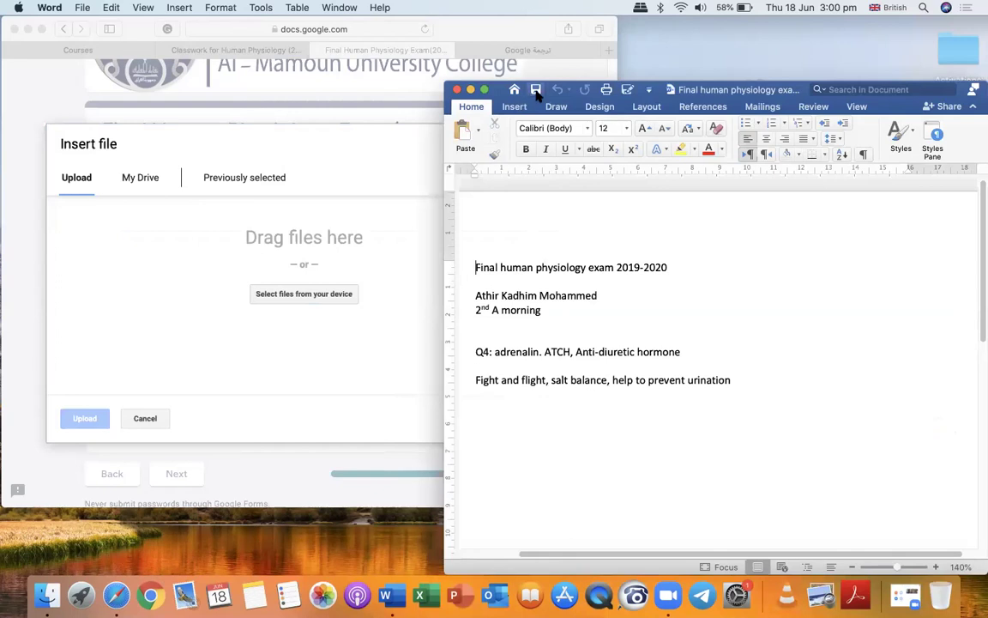
# Export the exam document as a PDF file.
pyautogui.click(627, 90)
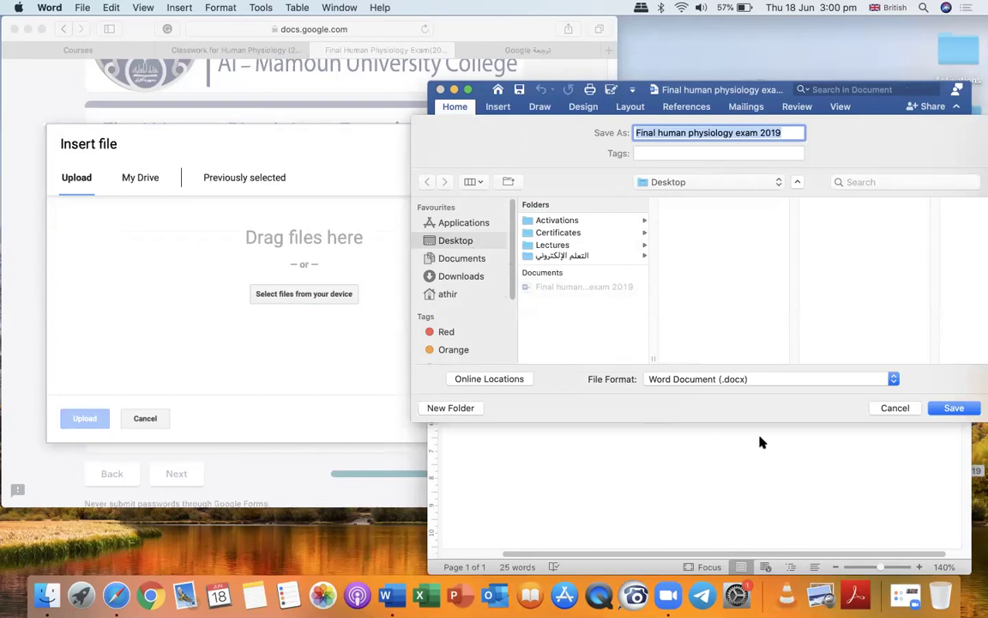
pyautogui.click(893, 379)
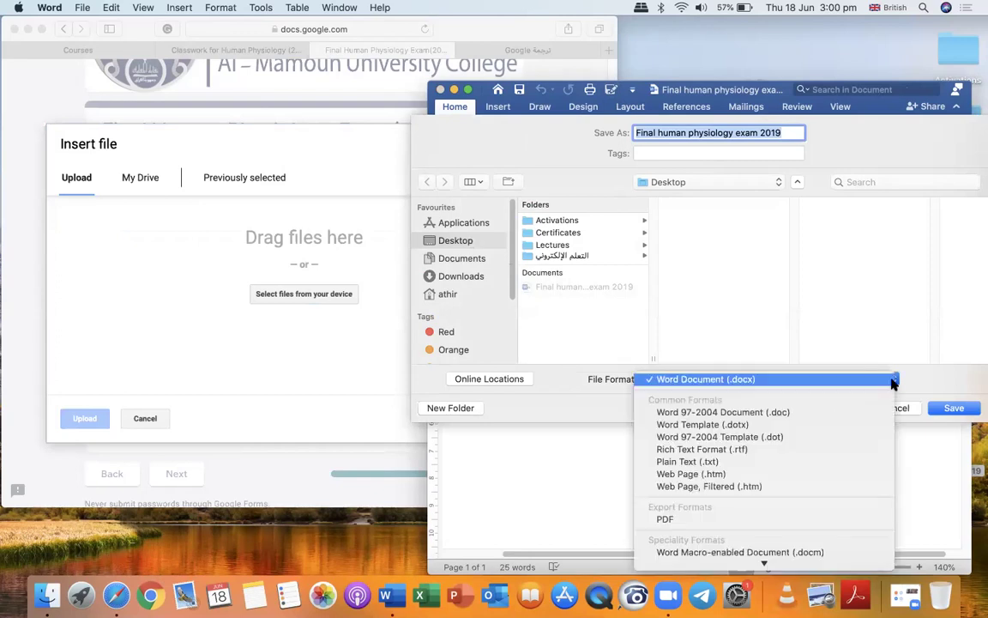
pyautogui.click(661, 518)
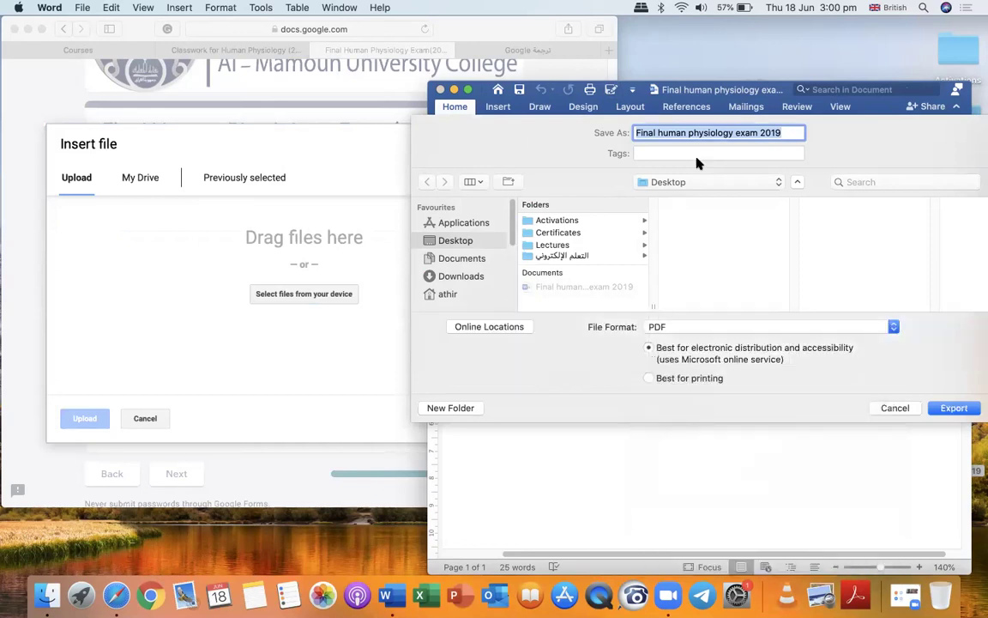
pyautogui.click(959, 408)
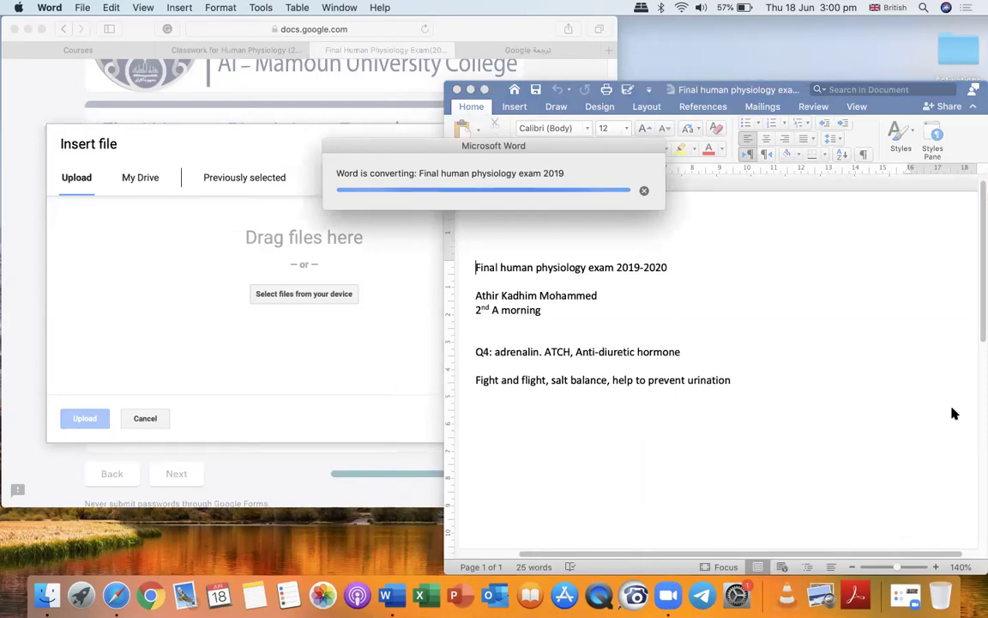
# Upload 'Final human physiology exam 2019.pdf' to the adrenal gland hormones question.
pyautogui.click(470, 90)
pyautogui.moveTo(948, 508); pyautogui.dragTo(429, 315)
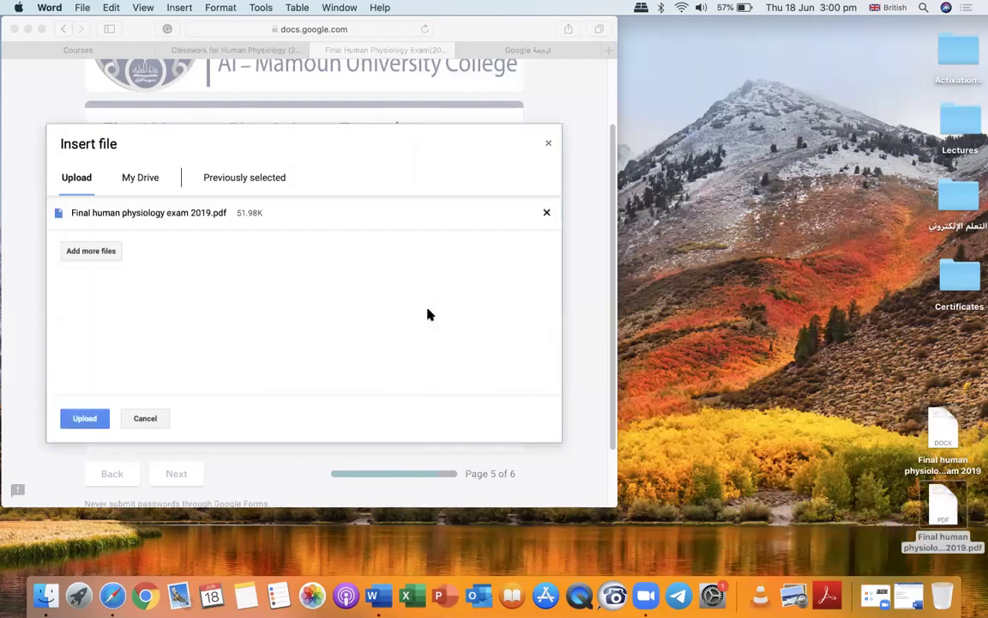
pyautogui.click(82, 418)
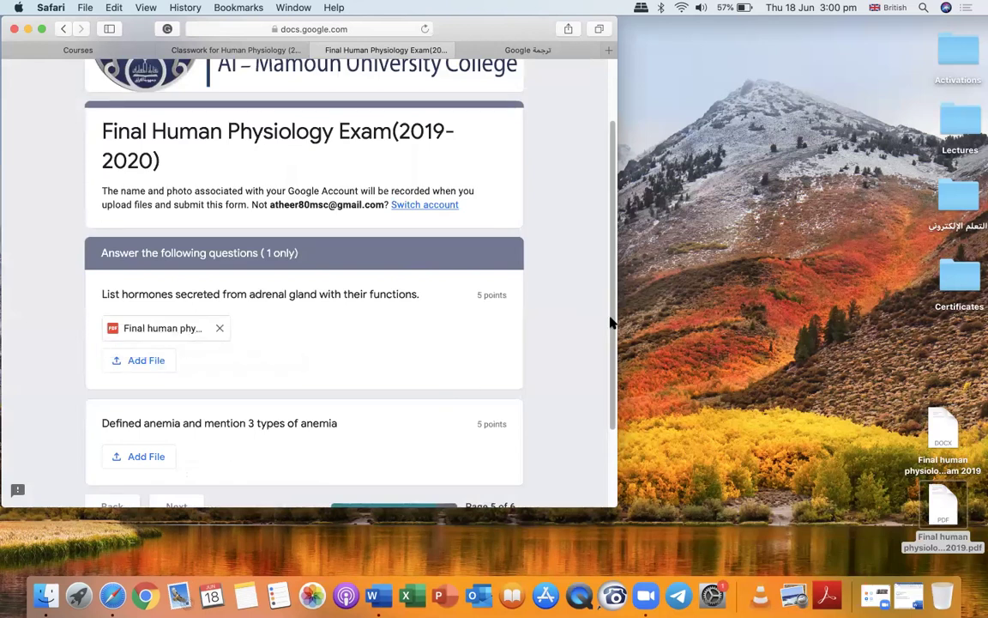
# Reopen the saved exam .docx file from the desktop in Microsoft Word.
pyautogui.scroll(-2, 613, 320)
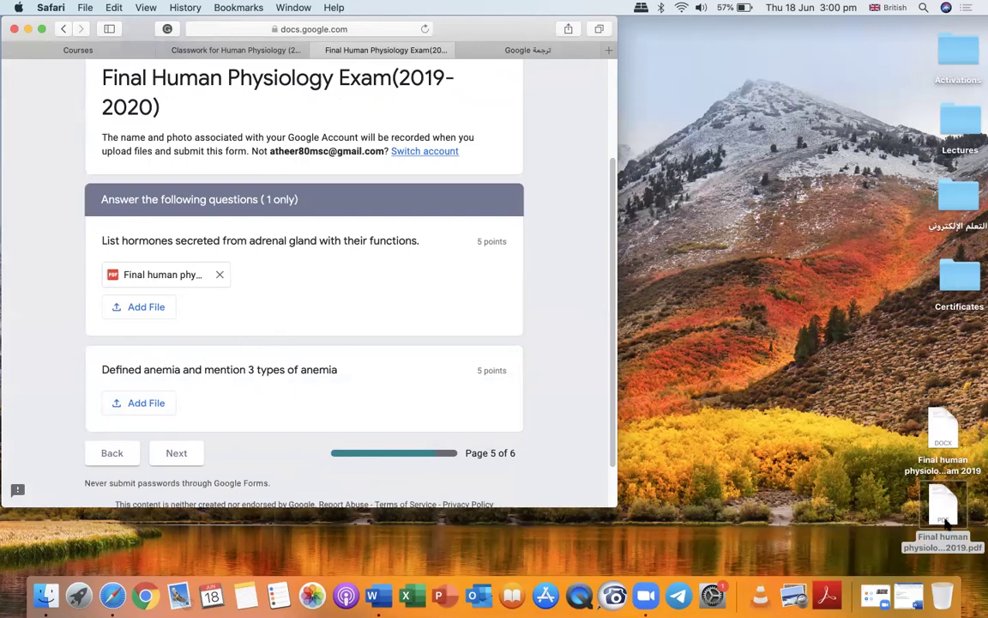
pyautogui.moveTo(944, 429); pyautogui.dragTo(823, 306)
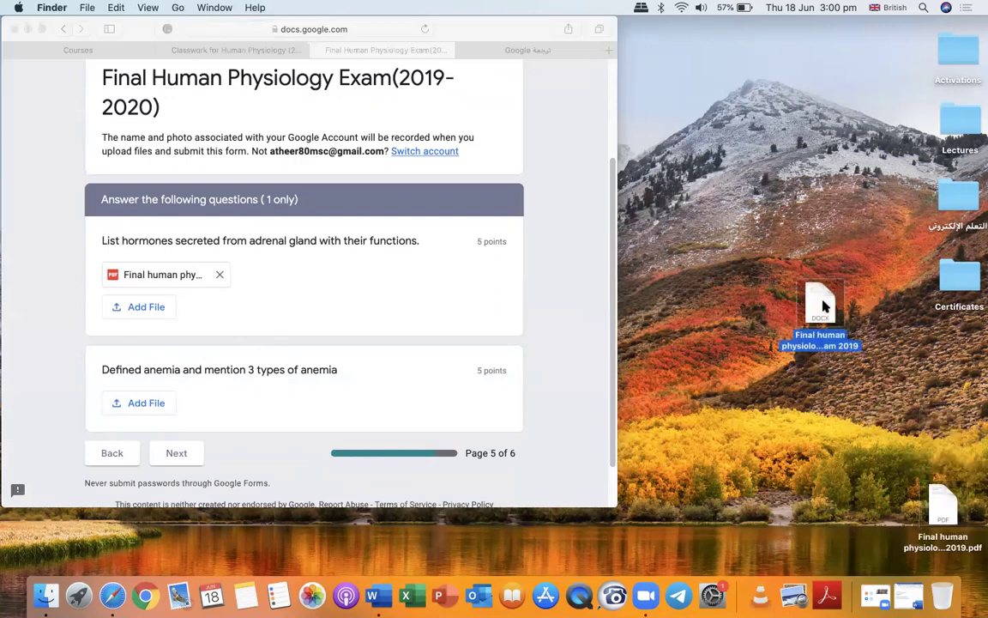
pyautogui.doubleClick(822, 301)
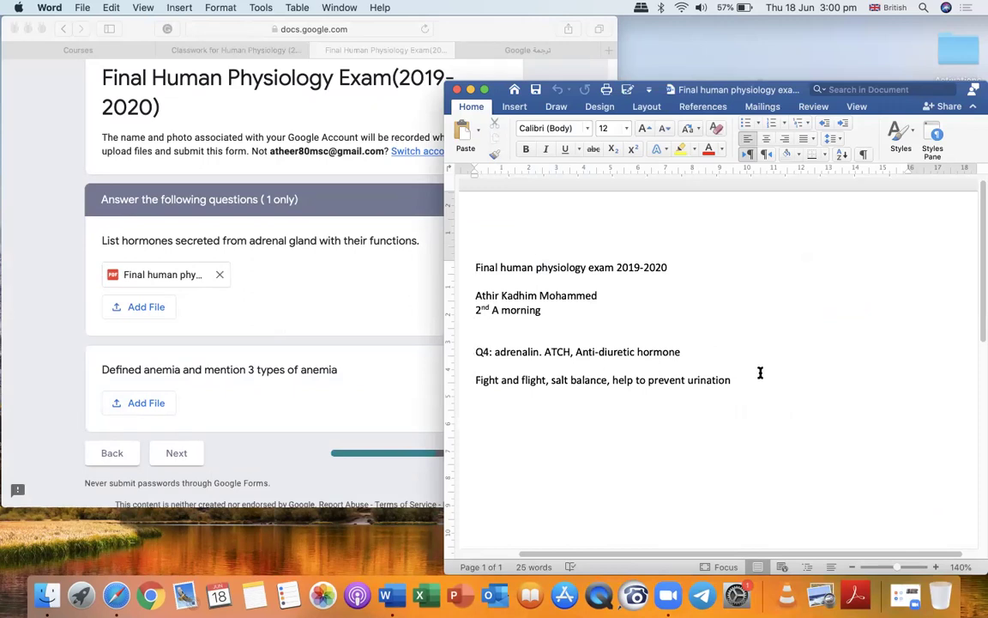
# Add a 'Q4: B' line and delete the old adrenalin answer lines.
pyautogui.click(735, 380)
pyautogui.press('Return')
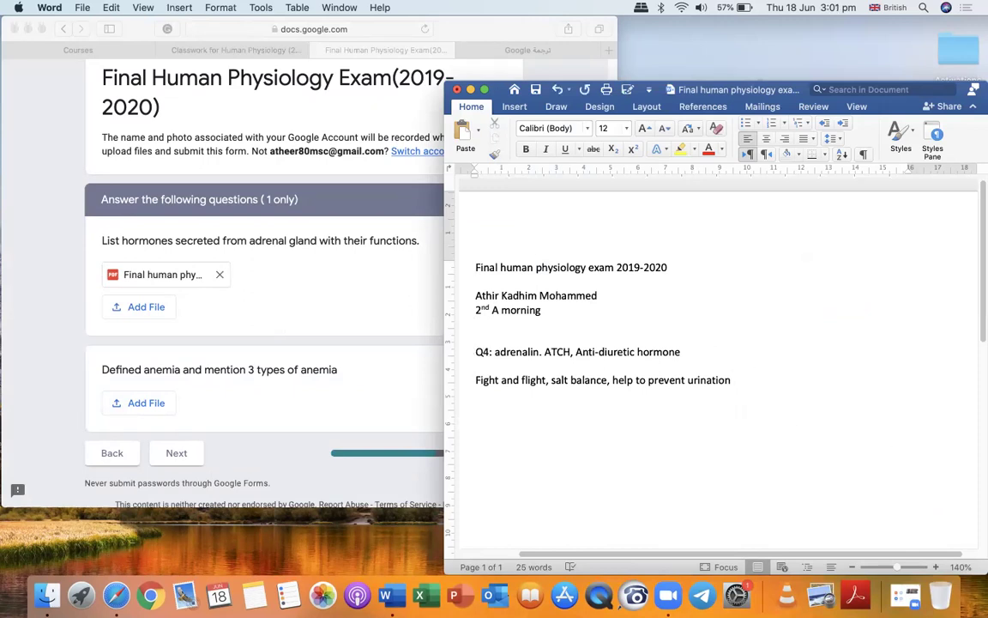
pyautogui.write('Q4: B')
pyautogui.click(494, 353)
pyautogui.write(': A:')
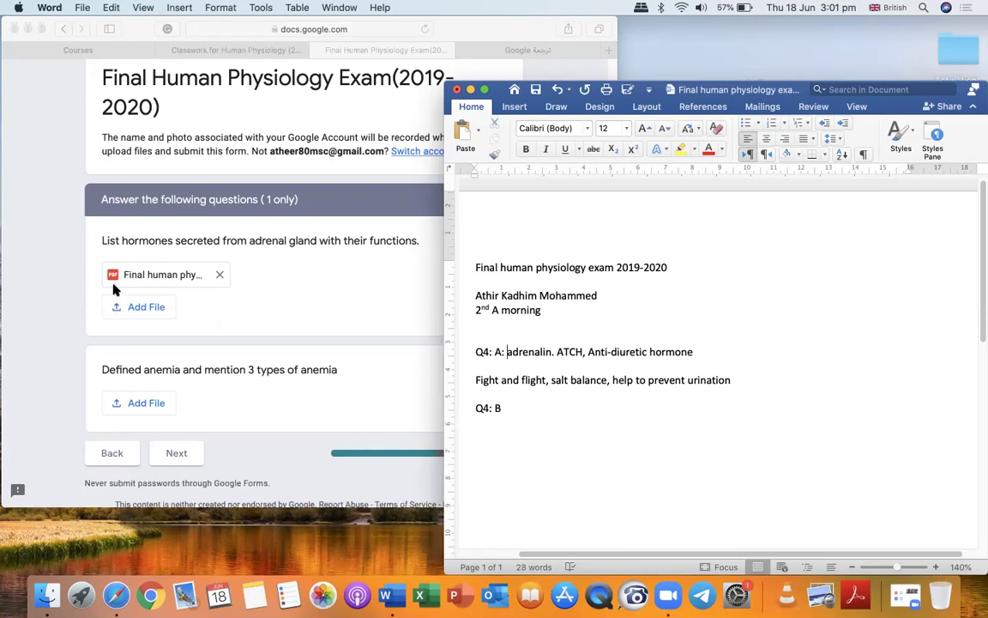
pyautogui.moveTo(472, 350); pyautogui.dragTo(708, 393)
pyautogui.press('BackSpace')
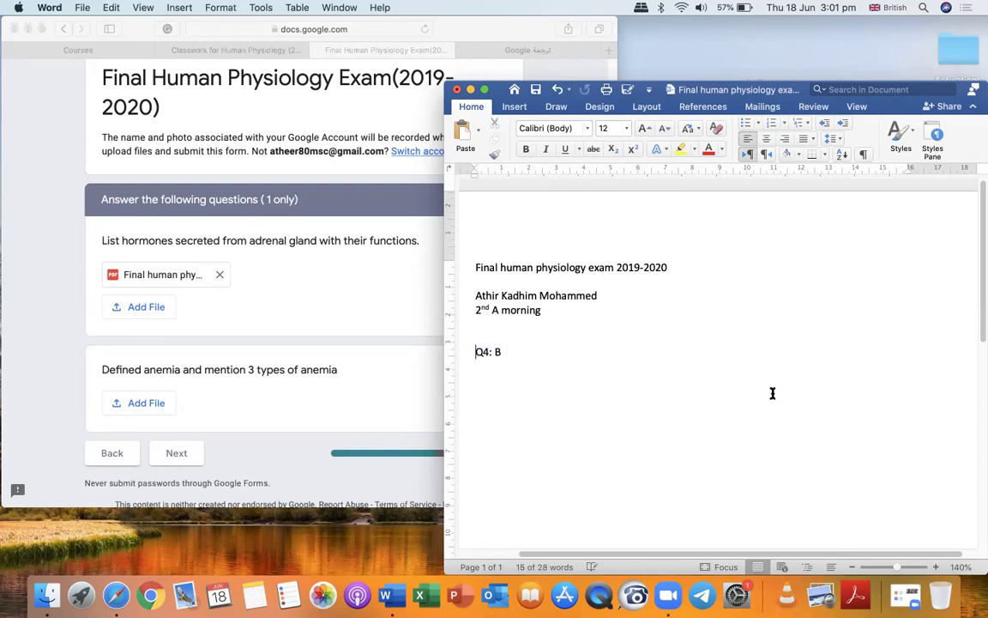
# Under Q4: B, type 'Iron deficiency anaemia, hymolytic anaemia'.
pyautogui.click(553, 379)
pyautogui.write('Iron de')
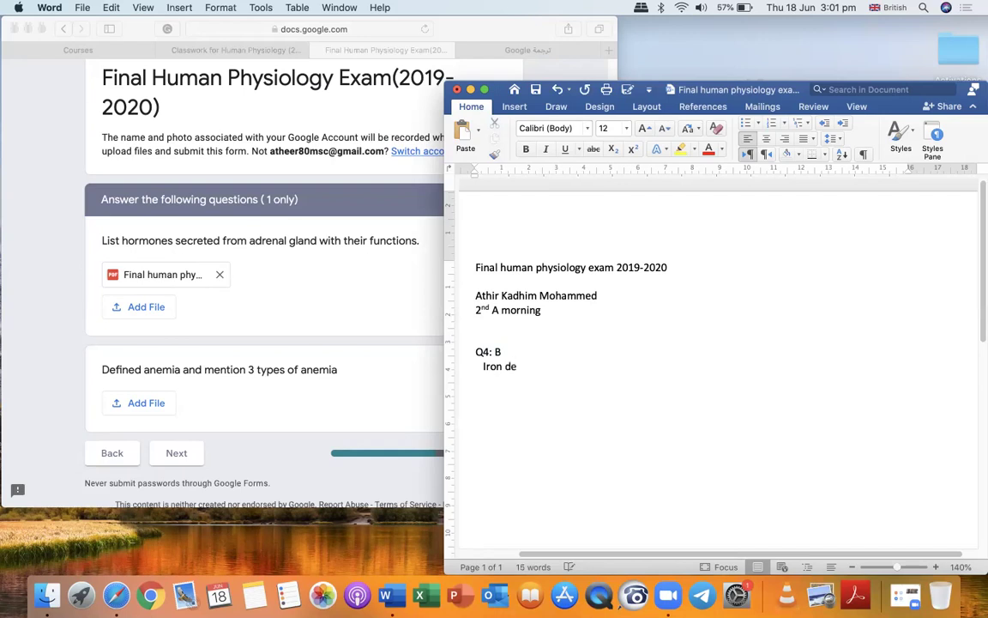
pyautogui.write('ciency anaemia')
pyautogui.press('BackSpace')
pyautogui.write(', hy')
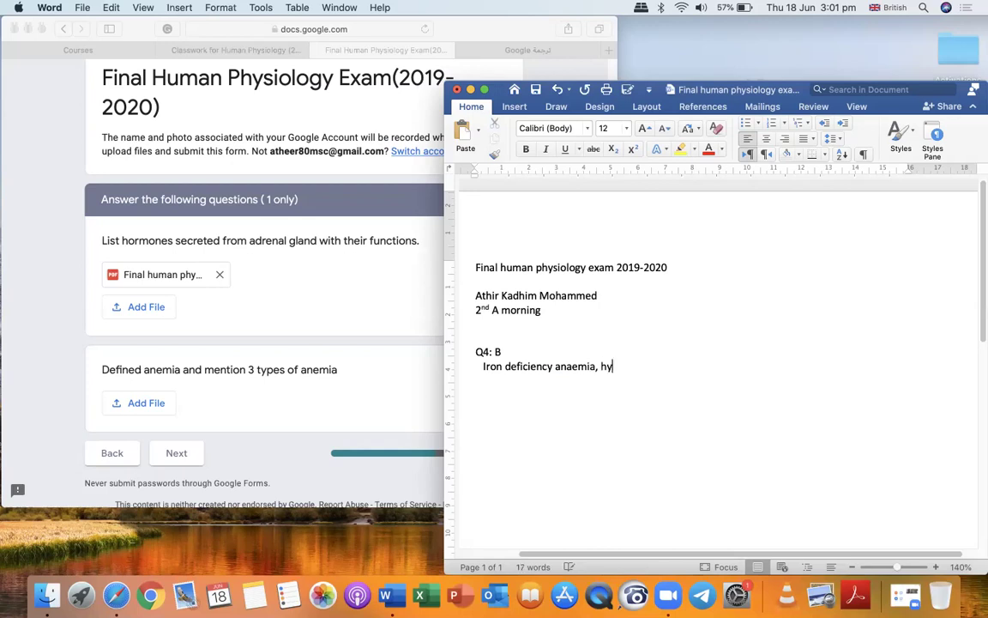
pyautogui.write('molytic anaemia')
# Correct the misspelled 'hymolytic' to 'haemolytic'.
pyautogui.rightClick(615, 367)
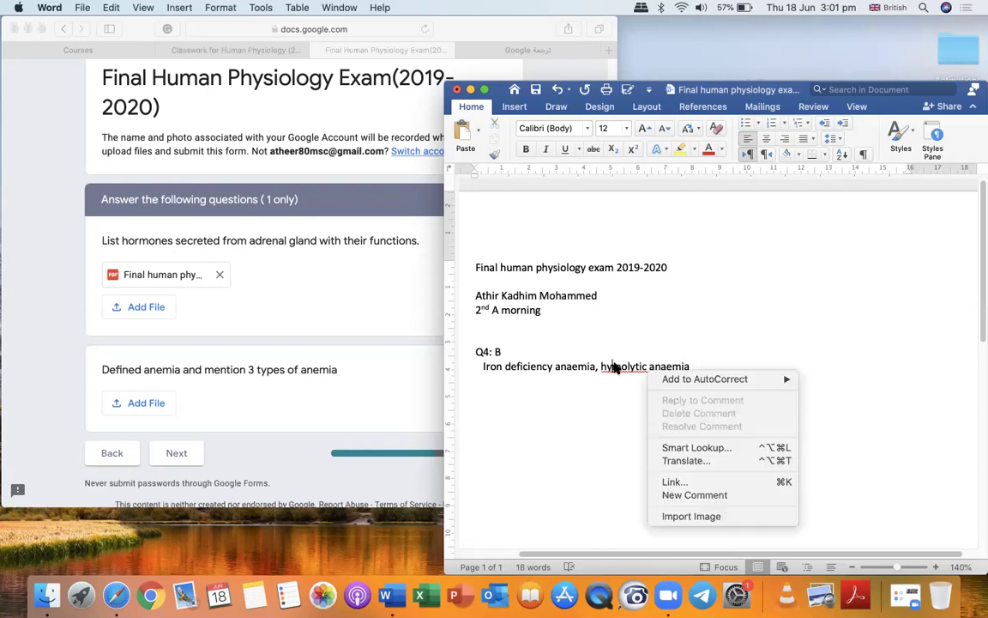
pyautogui.moveTo(686, 379)
pyautogui.click(823, 380)
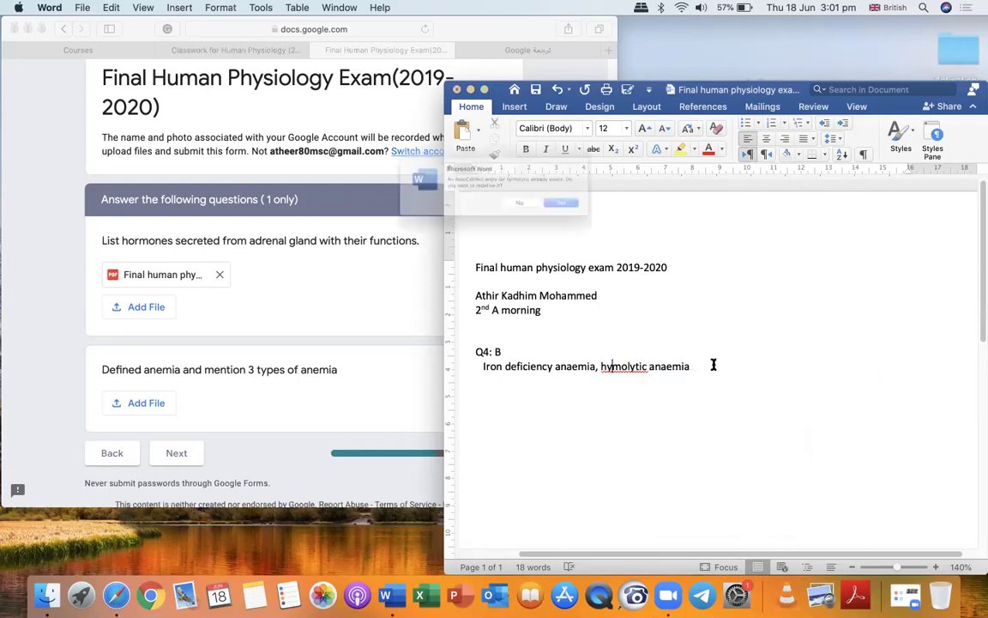
pyautogui.click(532, 213)
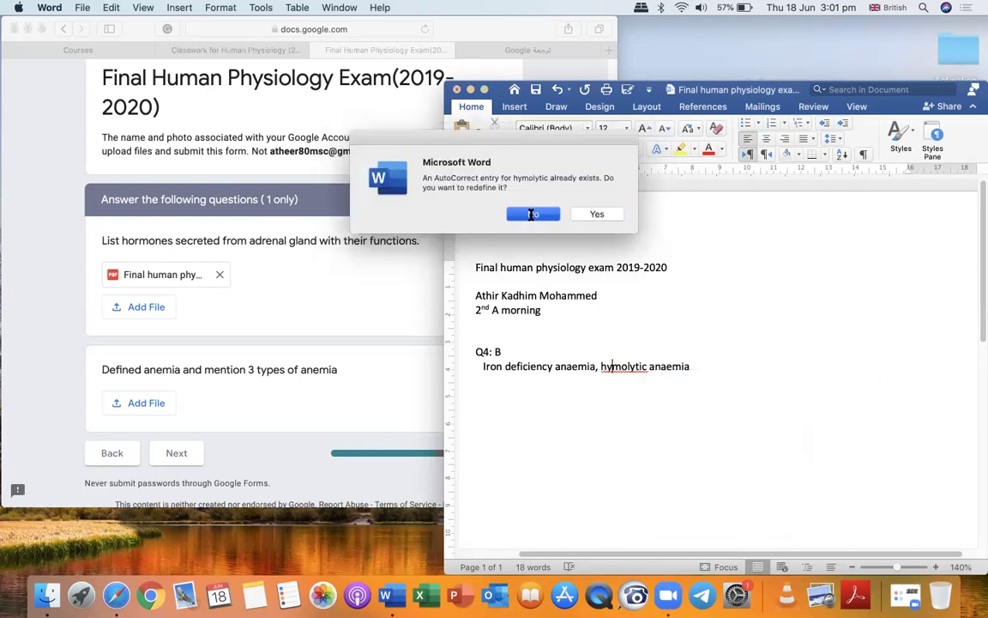
pyautogui.click(609, 366)
pyautogui.write('e')
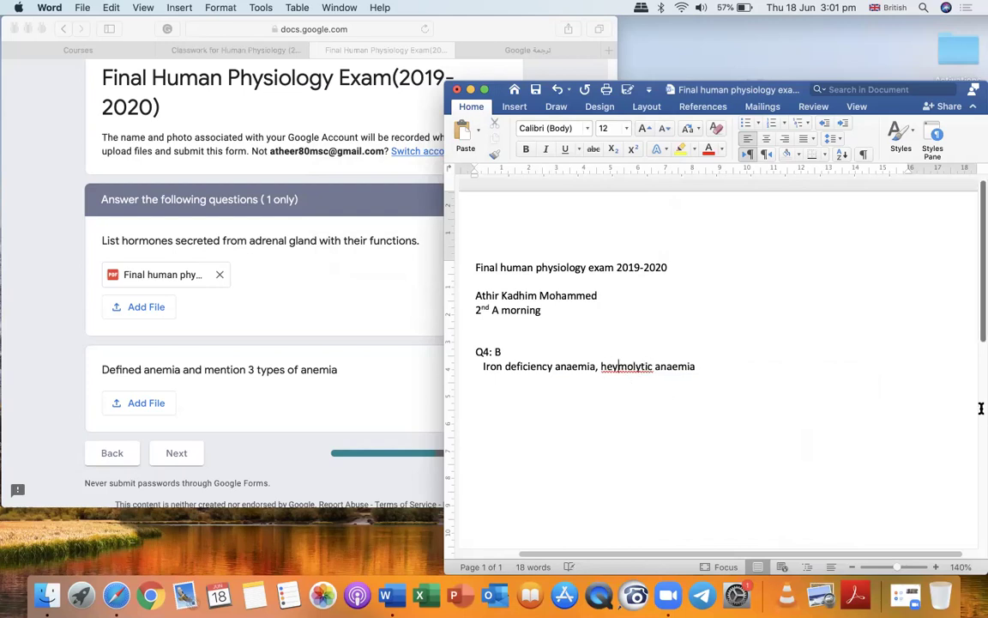
pyautogui.press('Delete')
pyautogui.press('BackSpace')
pyautogui.write('ae')
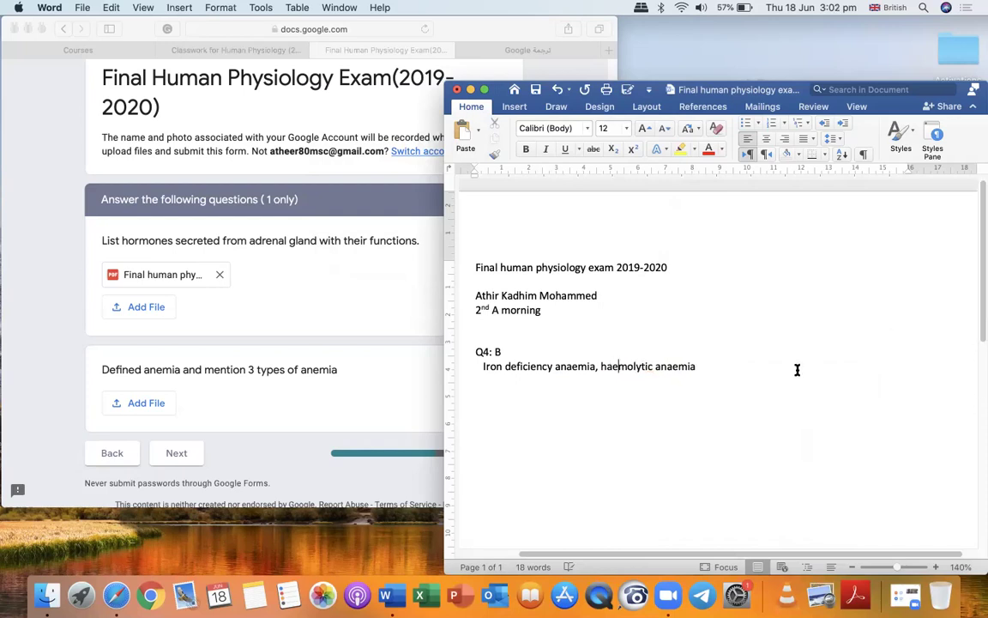
# Append ', metaplastic anaemia' to the anaemia line, fixing the 'megaplastic' misspelling via spelling suggestions.
pyautogui.click(698, 366)
pyautogui.write(',')
pyautogui.write('megaplastic an')
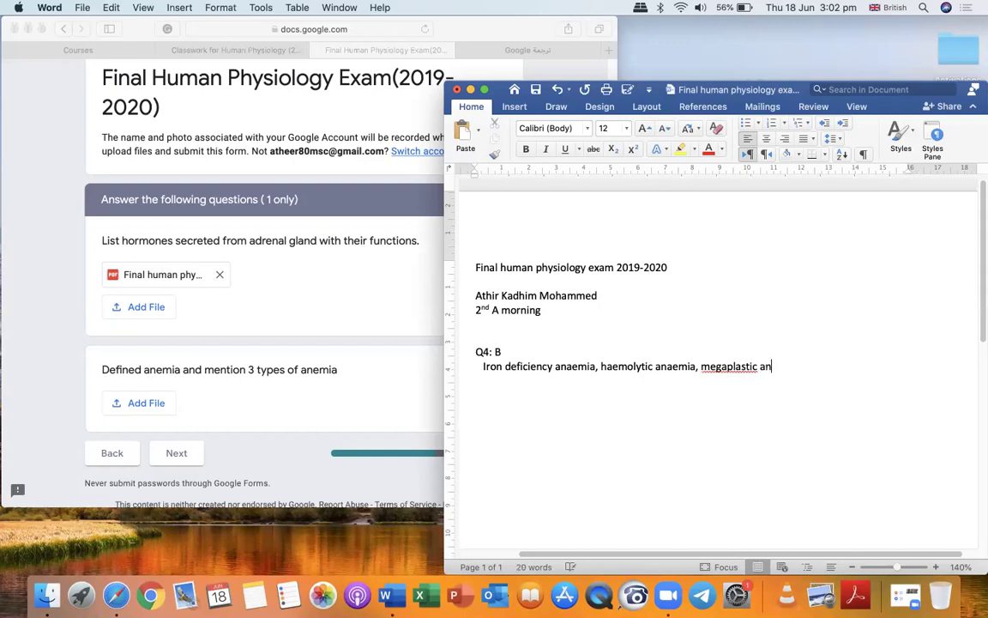
pyautogui.write('aemia')
pyautogui.rightClick(727, 367)
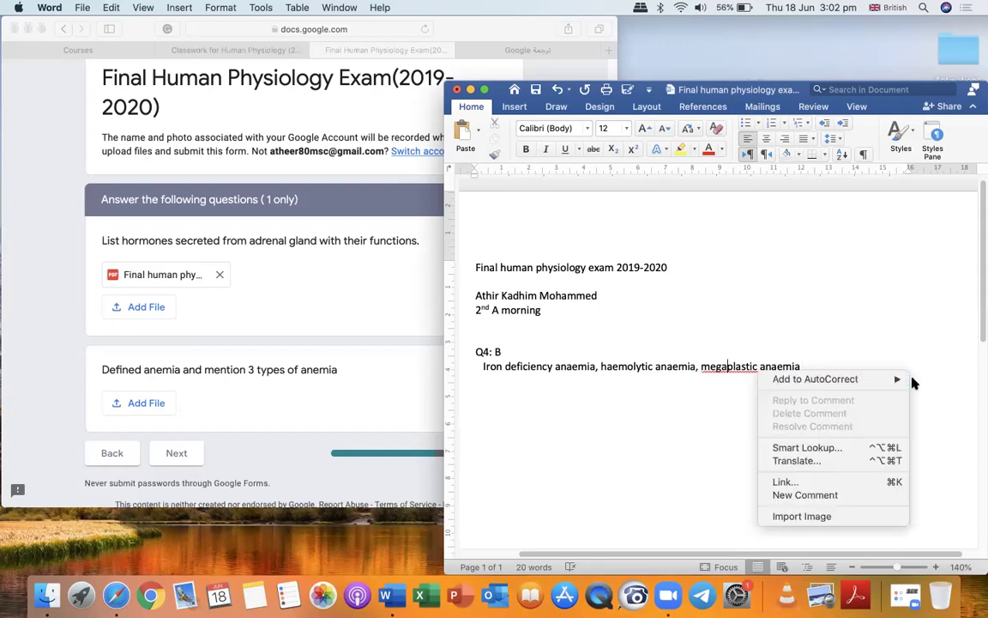
pyautogui.moveTo(889, 379)
pyautogui.click(708, 379)
pyautogui.click(838, 388)
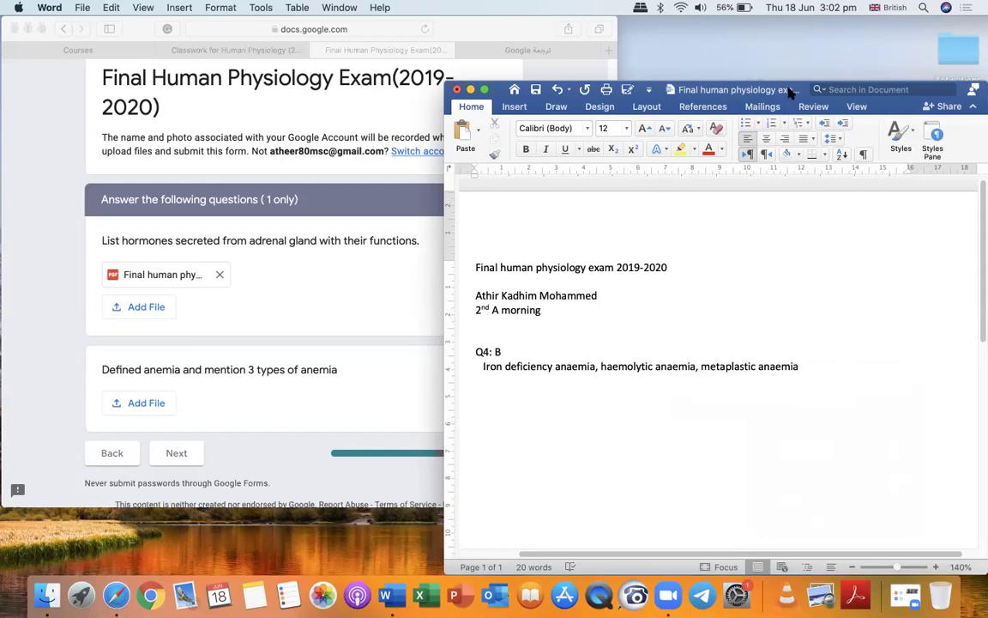
pyautogui.moveTo(789, 90); pyautogui.dragTo(789, 89)
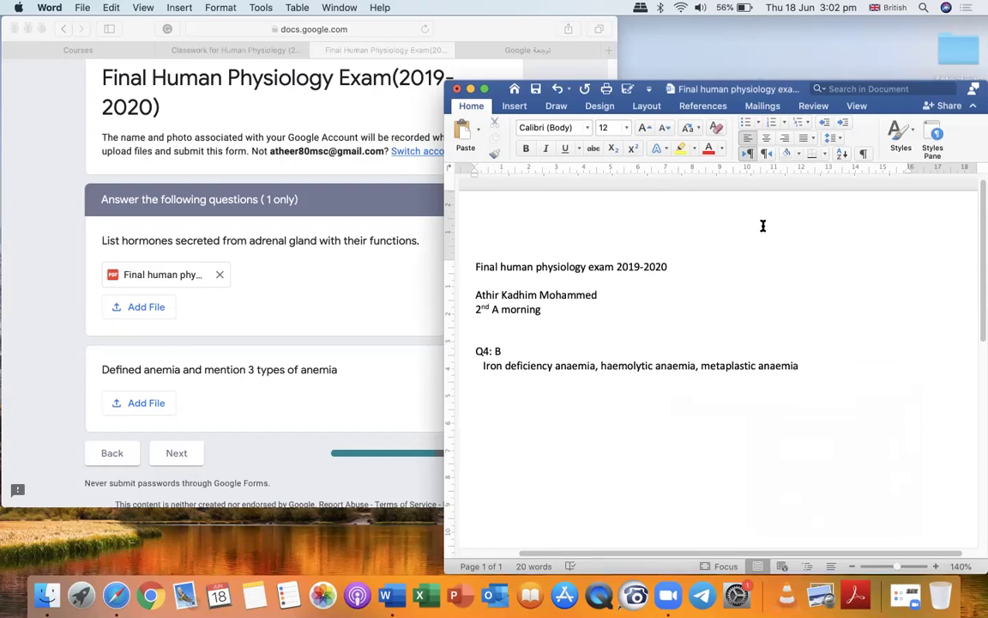
# Export the document to the Desktop as PDF 'Q4 B Final human physiology exam 2019'.
pyautogui.click(627, 89)
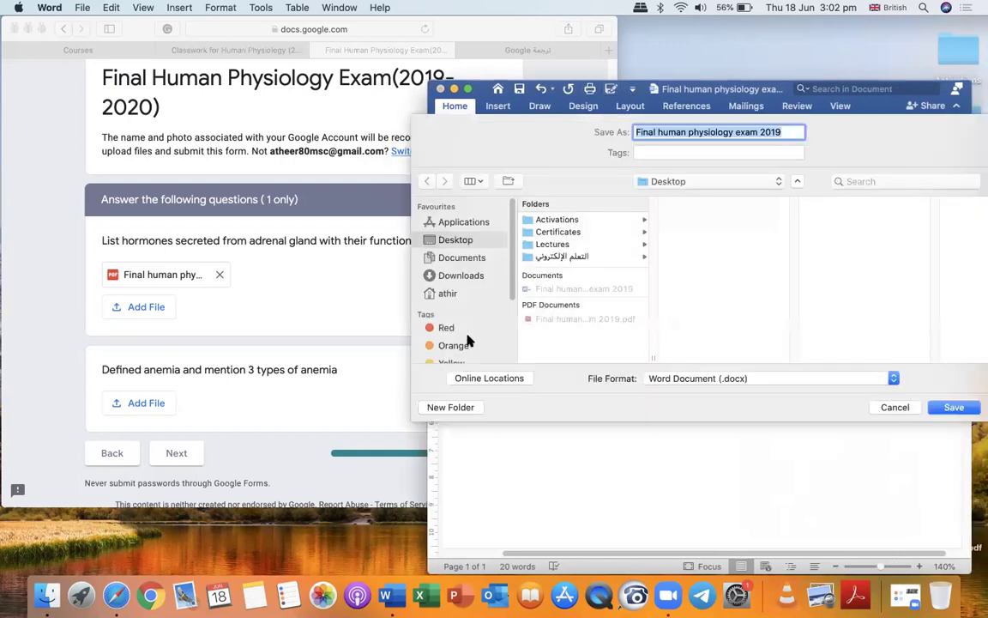
pyautogui.click(759, 132)
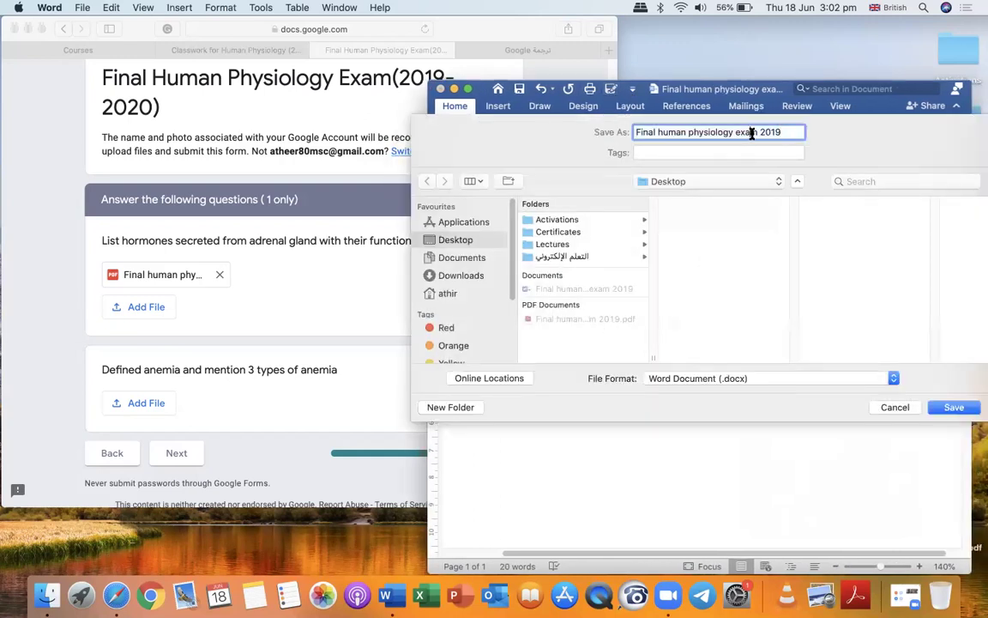
pyautogui.click(634, 133)
pyautogui.write('q4 b')
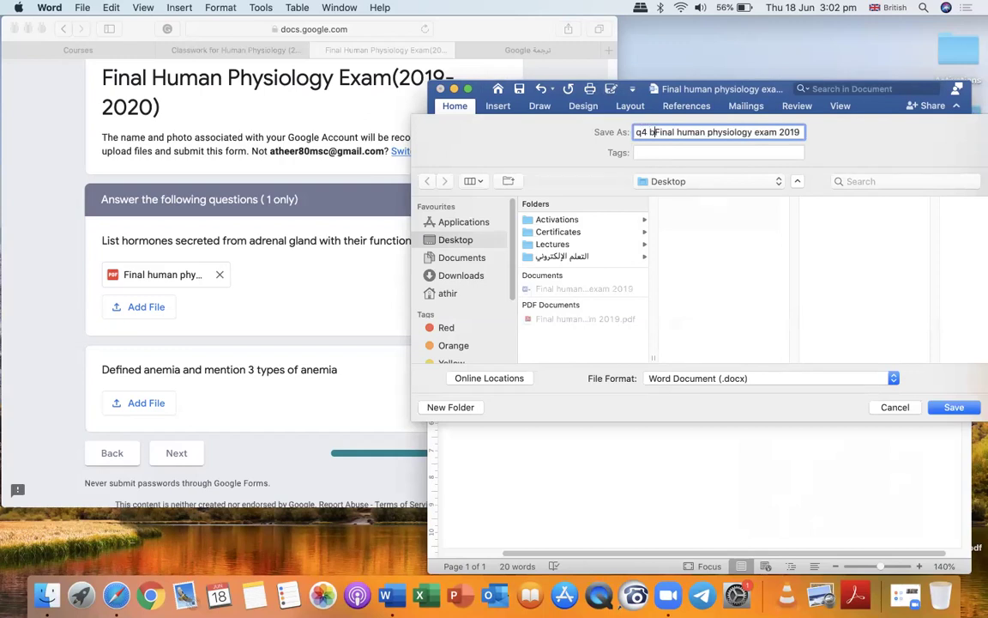
pyautogui.press('BackSpace')
pyautogui.press('BackSpace')
pyautogui.press('BackSpace')
pyautogui.press('BackSpace')
pyautogui.press('BackSpace')
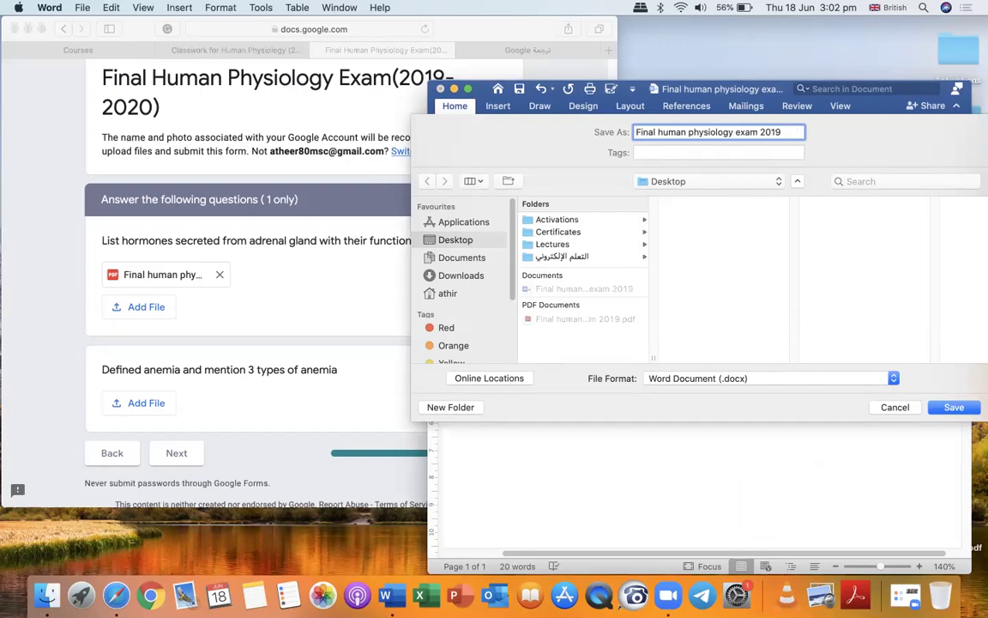
pyautogui.write('Q4 B')
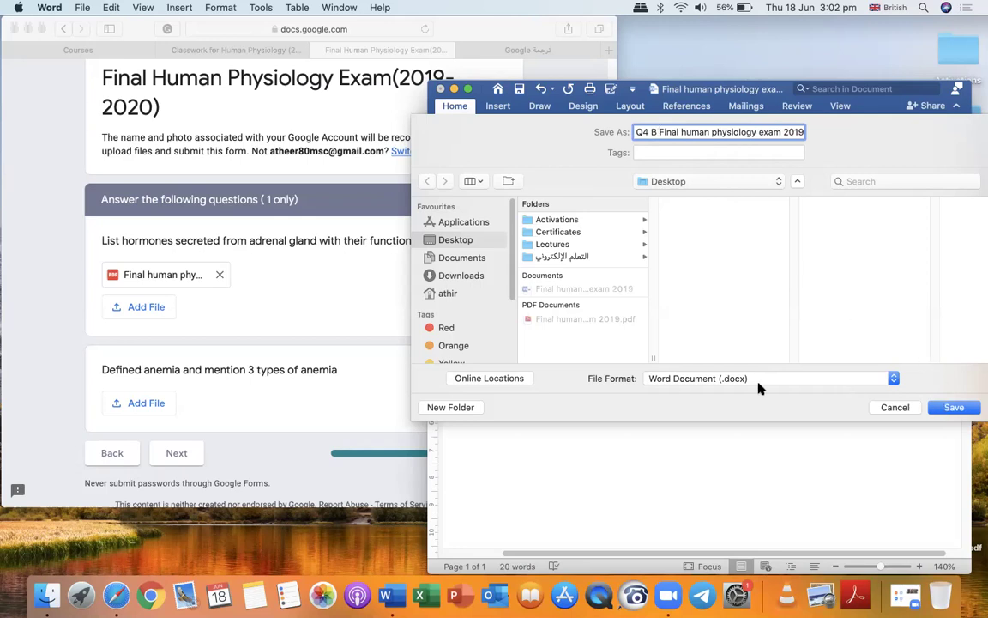
pyautogui.click(886, 381)
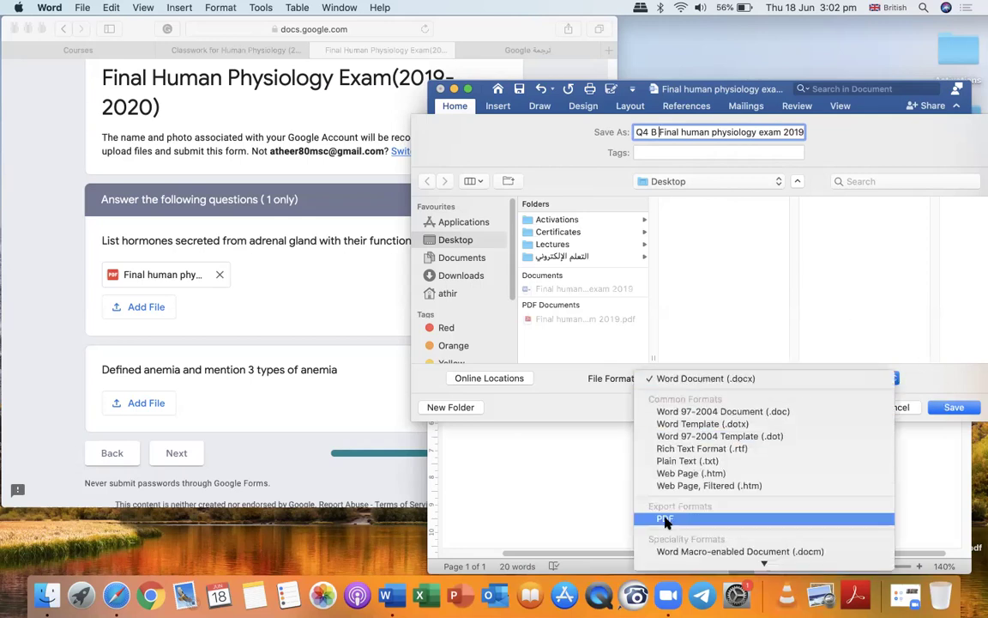
pyautogui.click(666, 521)
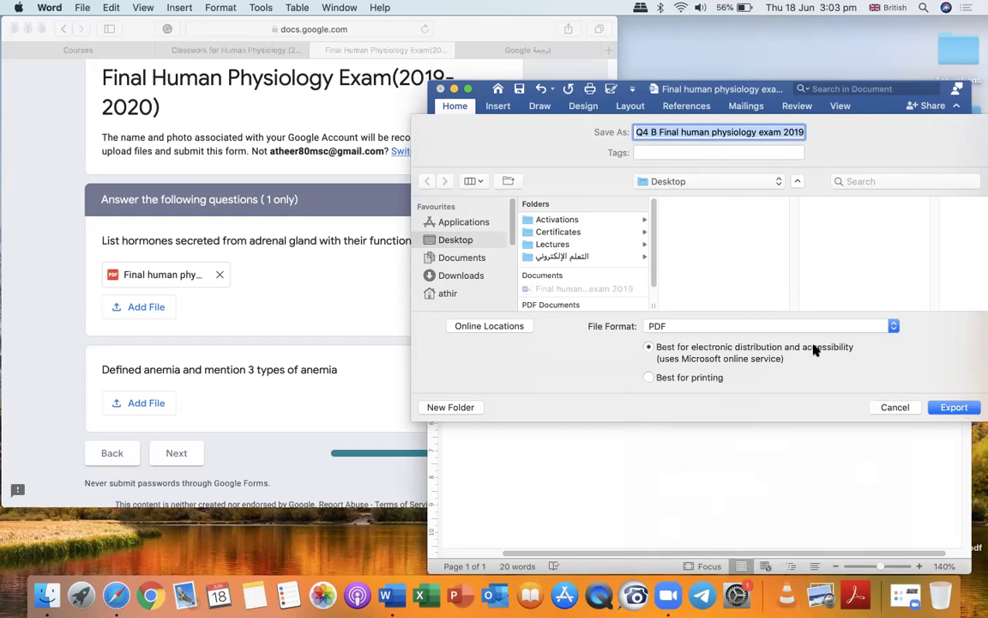
pyautogui.click(954, 406)
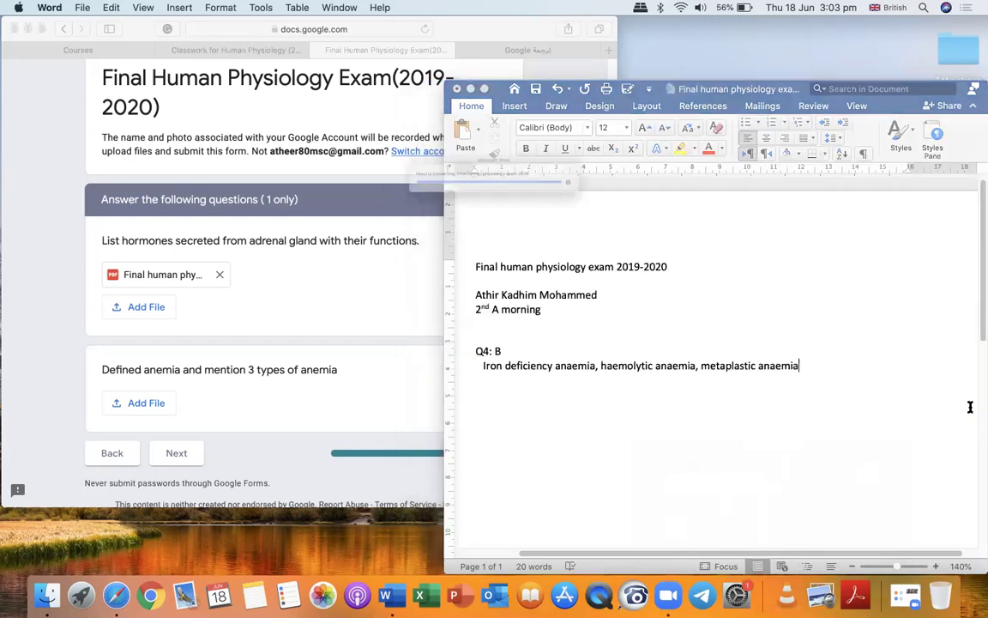
# Close Word and rename the other exam PDF to 'Q4 A Final human physiology exam 2019.pdf'.
pyautogui.click(458, 88)
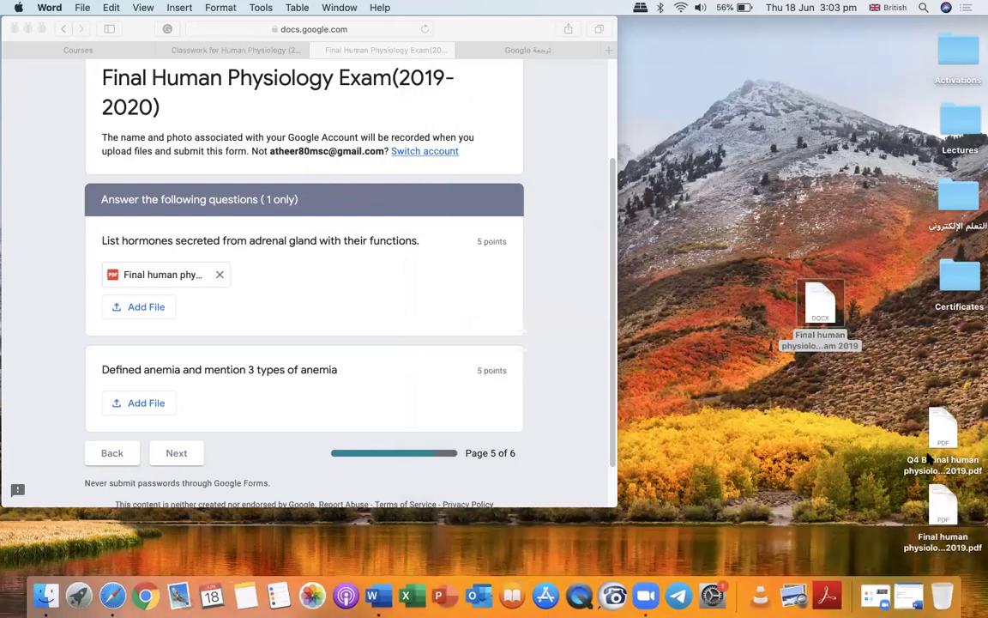
pyautogui.moveTo(951, 470); pyautogui.dragTo(755, 399)
pyautogui.click(943, 543)
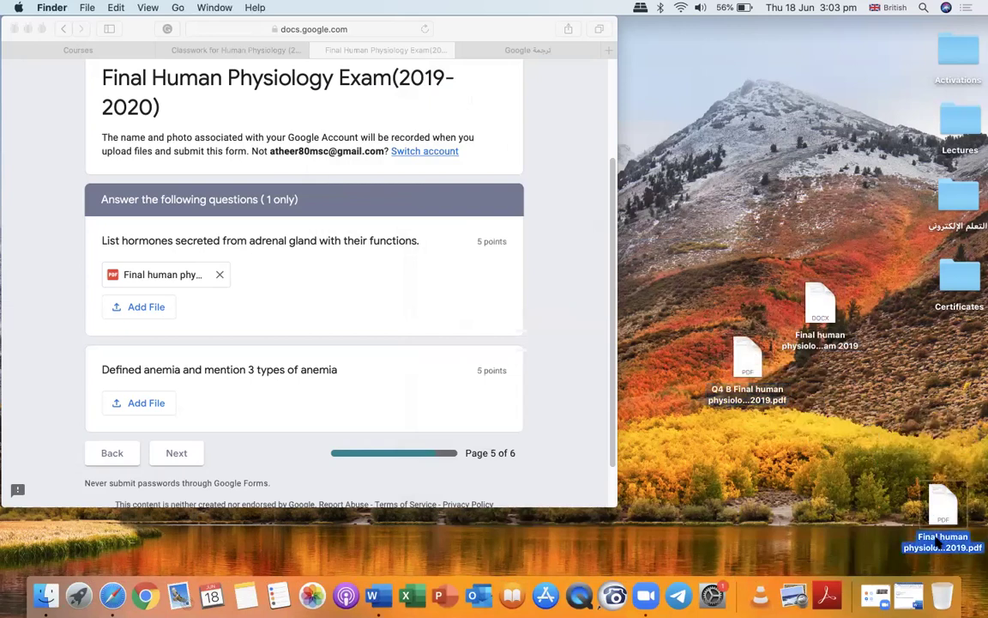
pyautogui.click(920, 547)
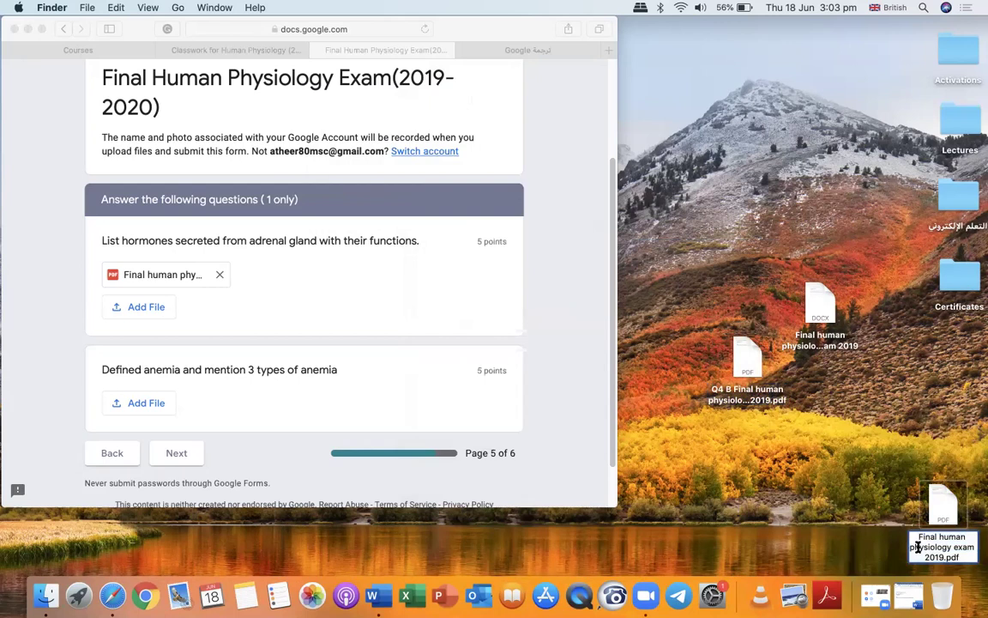
pyautogui.write('Q4 A')
pyautogui.click(954, 401)
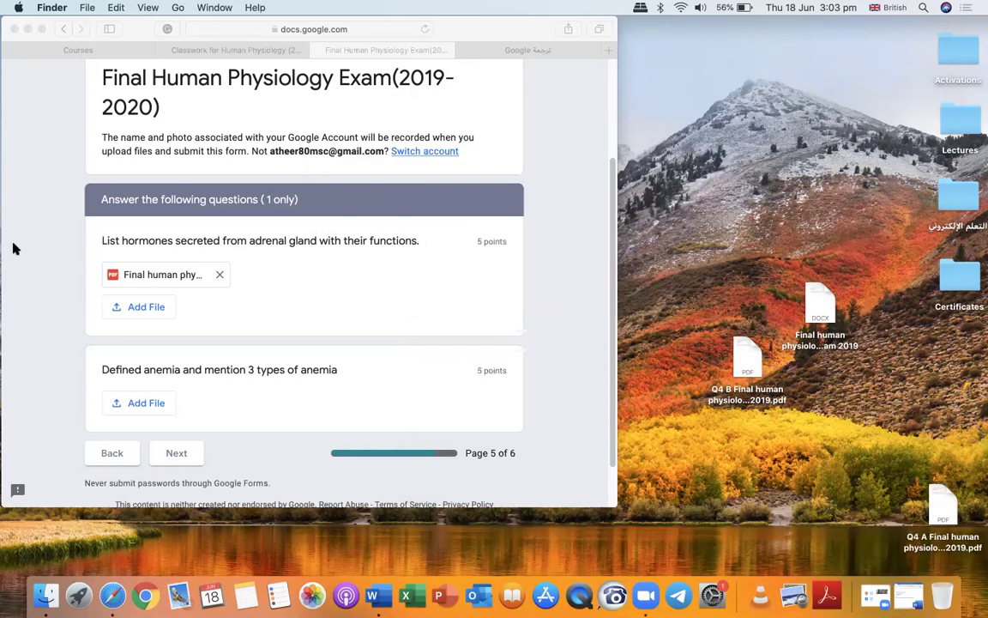
# Upload the Q4 B PDF as the anemia question's file answer.
pyautogui.click(147, 404)
pyautogui.click(147, 404)
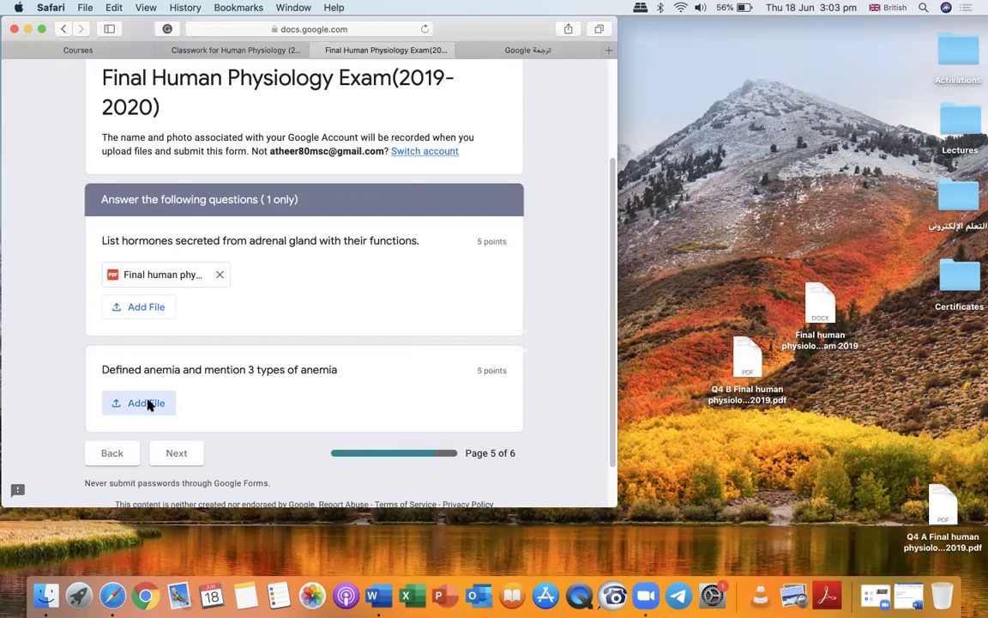
pyautogui.moveTo(746, 367); pyautogui.dragTo(307, 309)
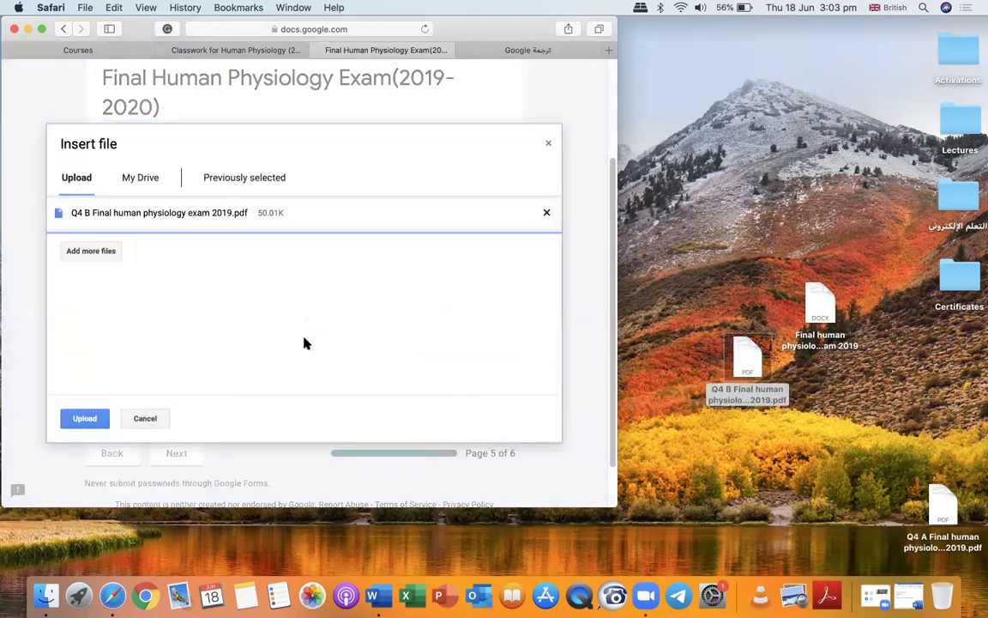
pyautogui.click(69, 420)
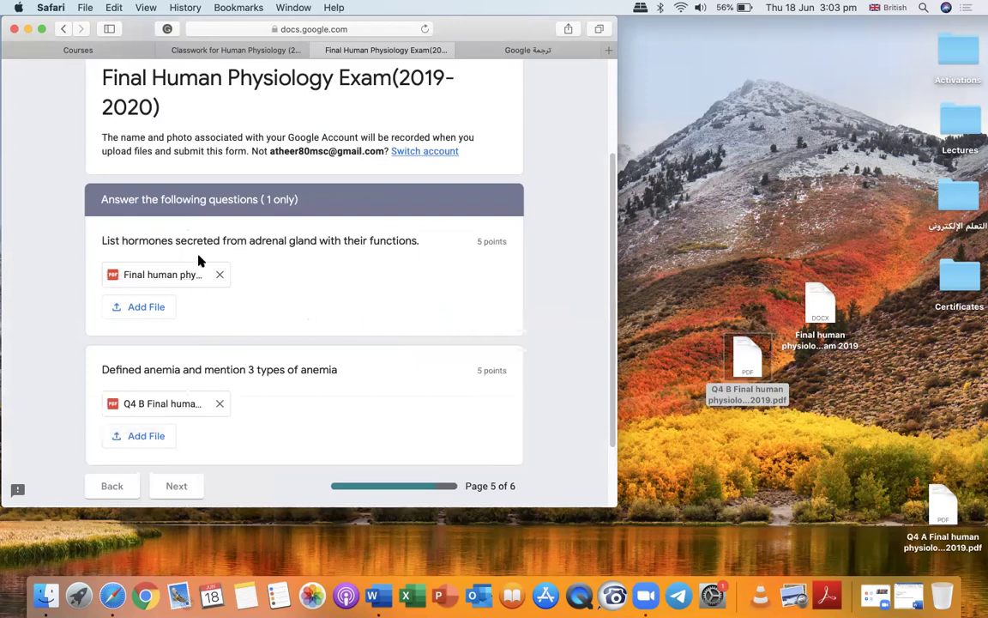
# Replace the adrenal gland question's file with the Q4 A PDF.
pyautogui.click(221, 275)
pyautogui.click(146, 287)
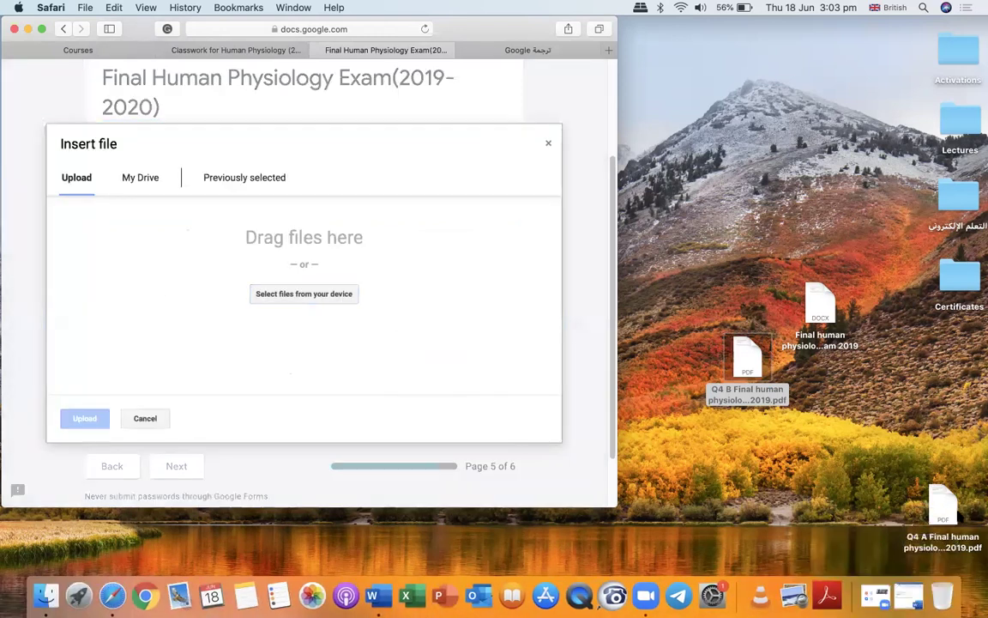
pyautogui.moveTo(942, 508); pyautogui.dragTo(310, 309)
pyautogui.click(85, 419)
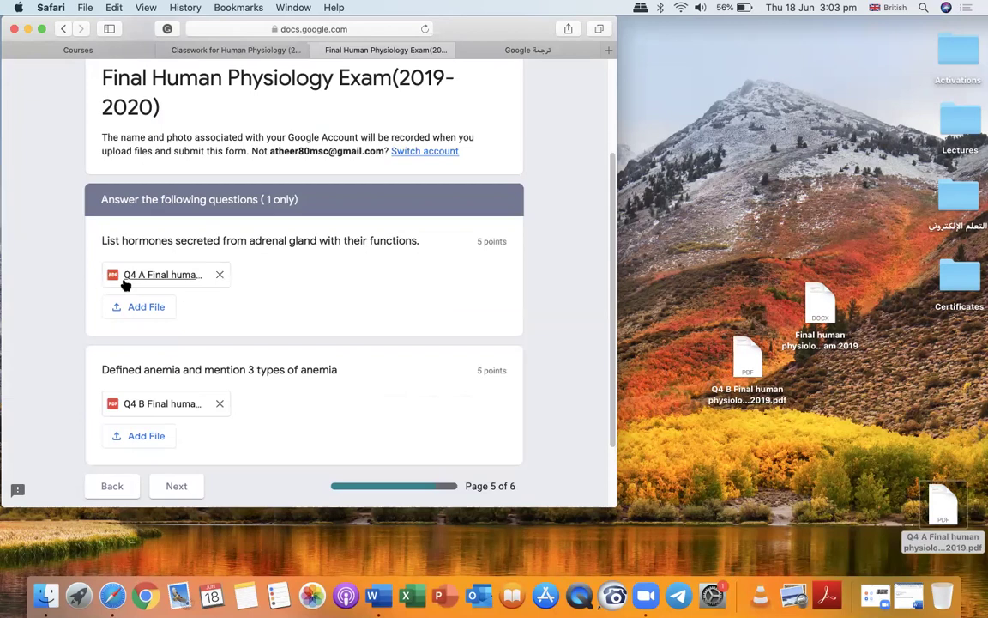
pyautogui.scroll(-1, 322, 383)
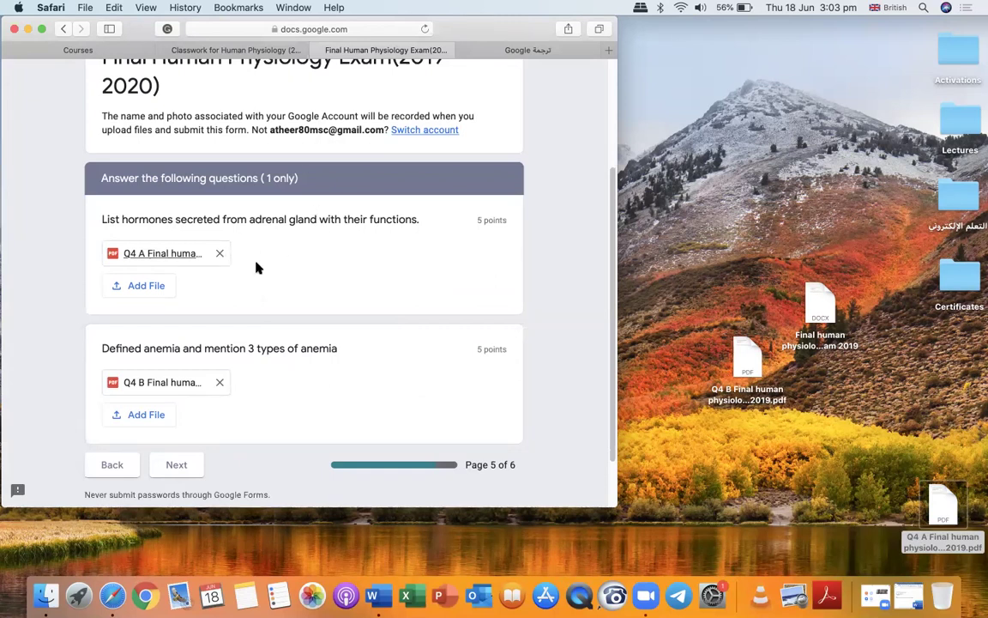
pyautogui.scroll(-1, 352, 353)
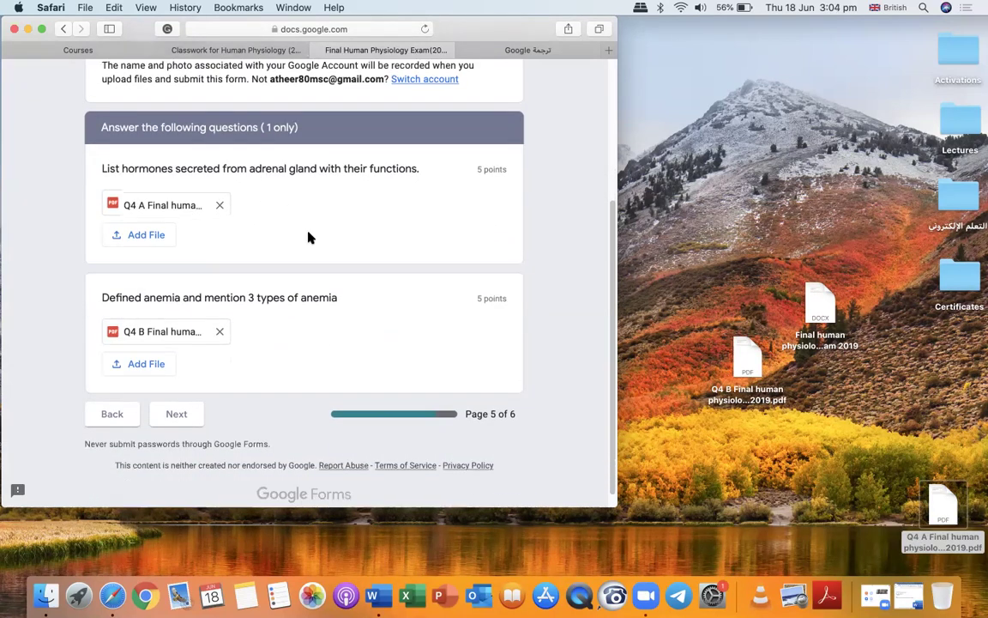
pyautogui.scroll(5, 309, 236)
pyautogui.scroll(-4, 240, 214)
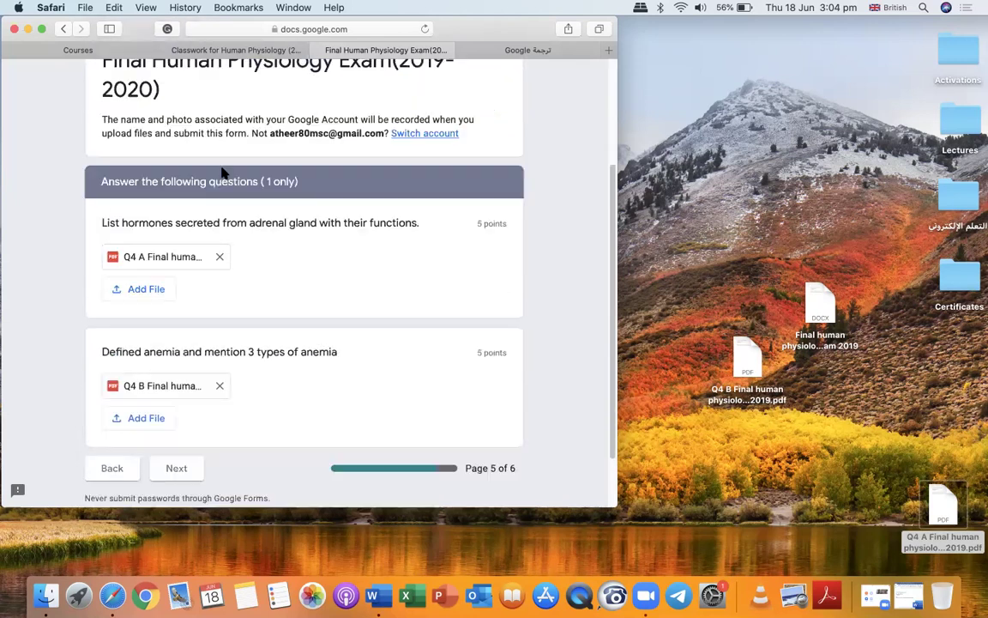
# Move the Word file and both Q4 PDFs to the desktop's right edge and maximise the form.
pyautogui.moveTo(824, 305); pyautogui.dragTo(965, 377)
pyautogui.moveTo(747, 360); pyautogui.dragTo(963, 443)
pyautogui.moveTo(943, 511); pyautogui.dragTo(964, 514)
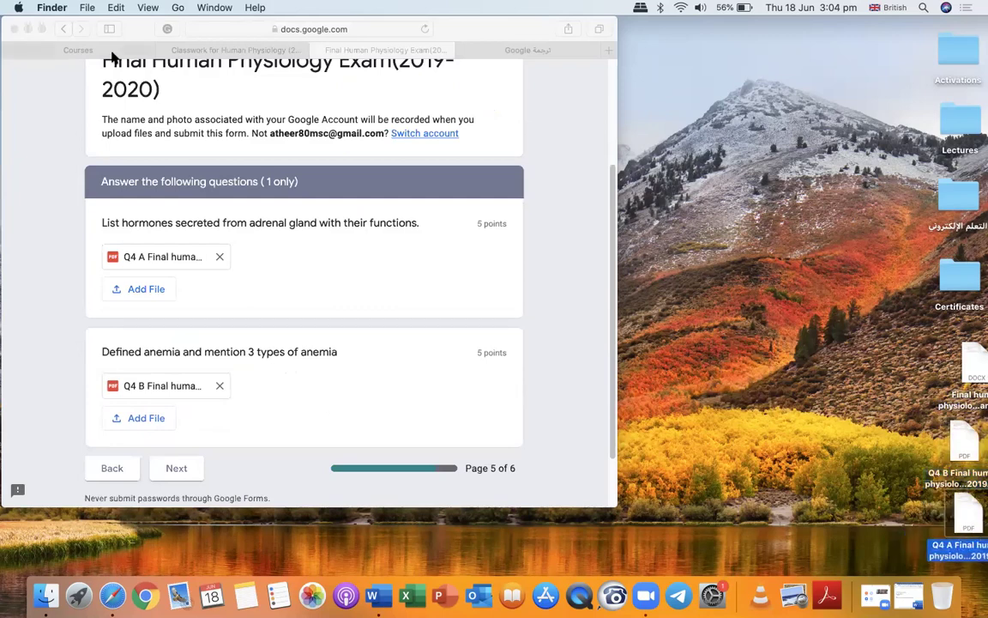
pyautogui.click(40, 29)
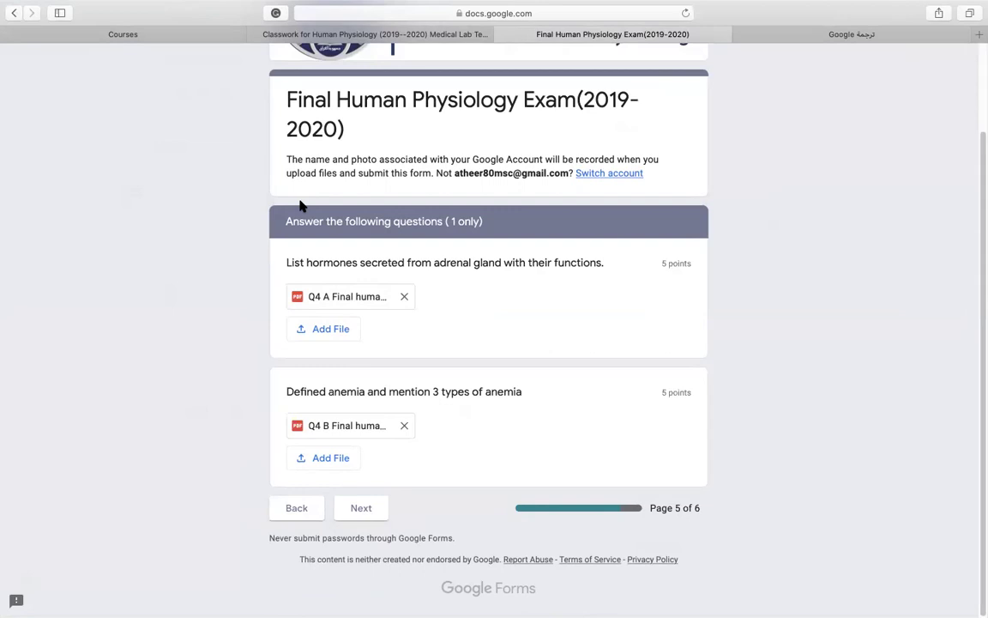
# Go to page 6 of 6 and scroll through the three definition questions.
pyautogui.click(361, 508)
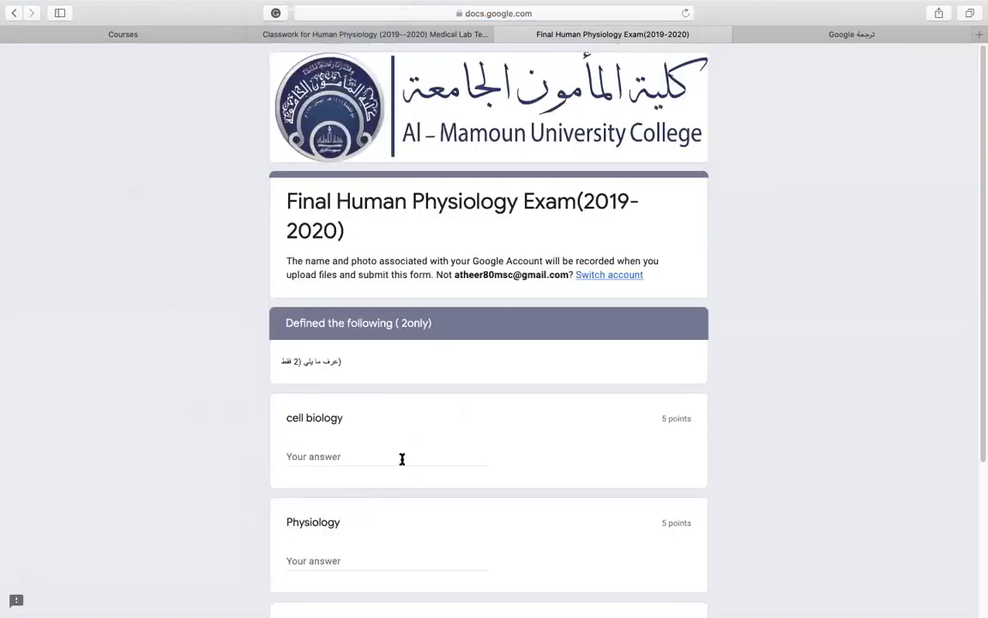
pyautogui.scroll(-1, 368, 415)
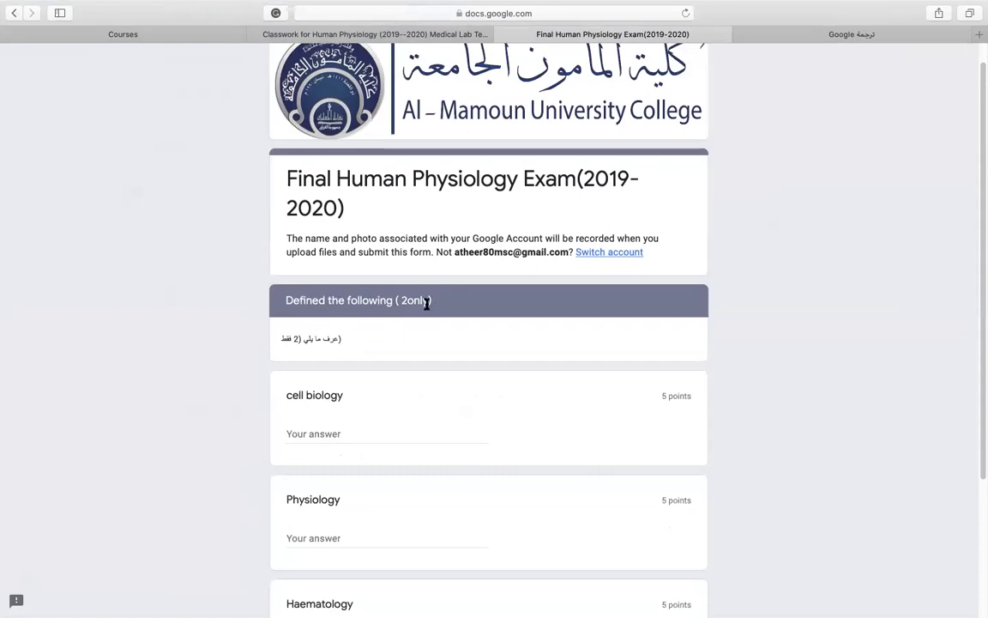
pyautogui.scroll(-5, 420, 395)
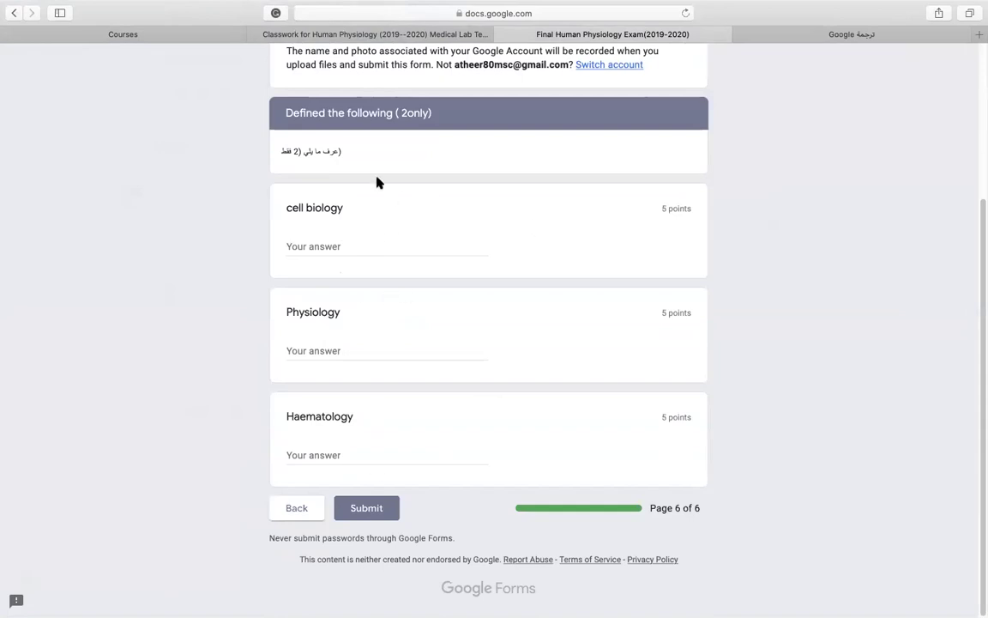
# Enter 'study of cell and cellular function' as the cell biology definition.
pyautogui.click(333, 246)
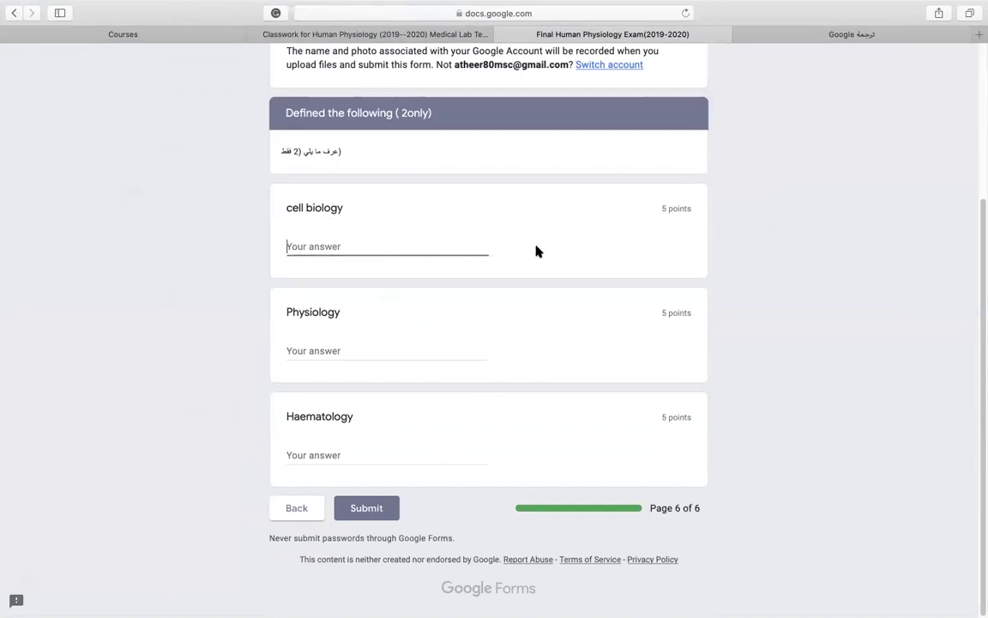
pyautogui.write('s')
pyautogui.press('BackSpace')
pyautogui.click(512, 239)
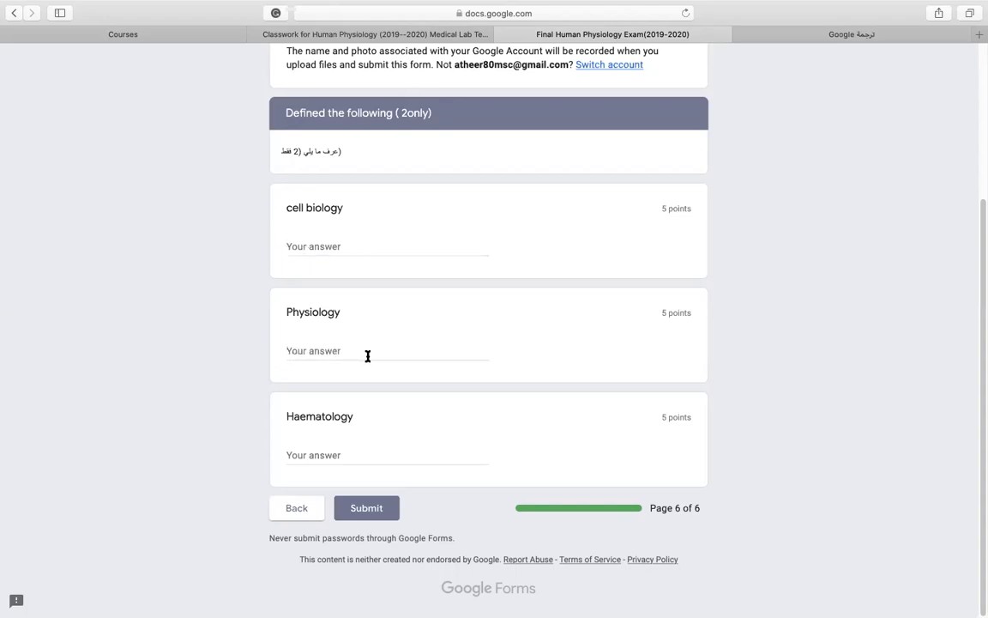
pyautogui.click(318, 252)
pyautogui.write('study of ')
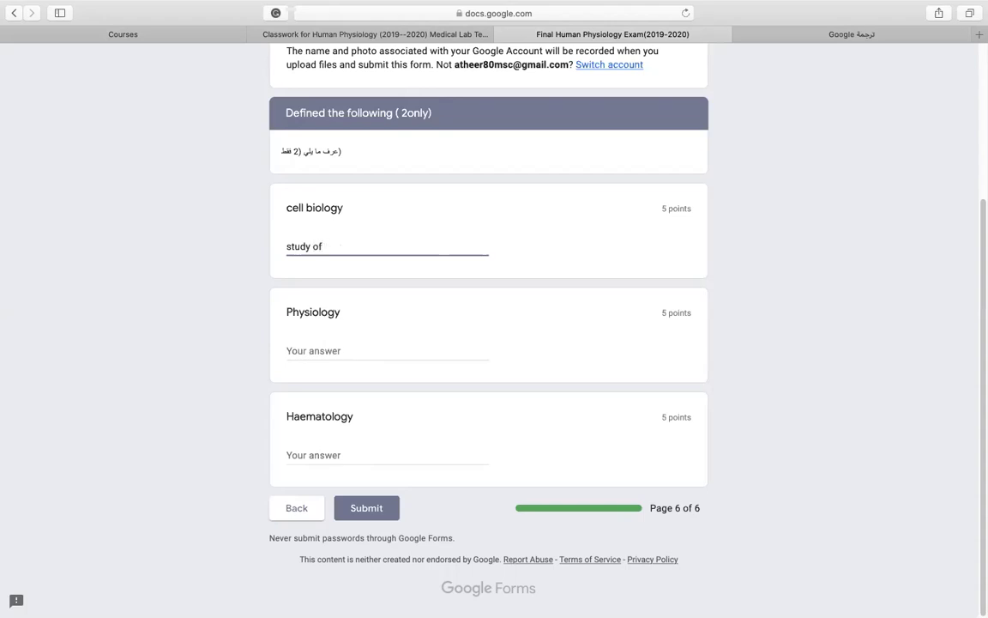
pyautogui.write('cell and cellular function')
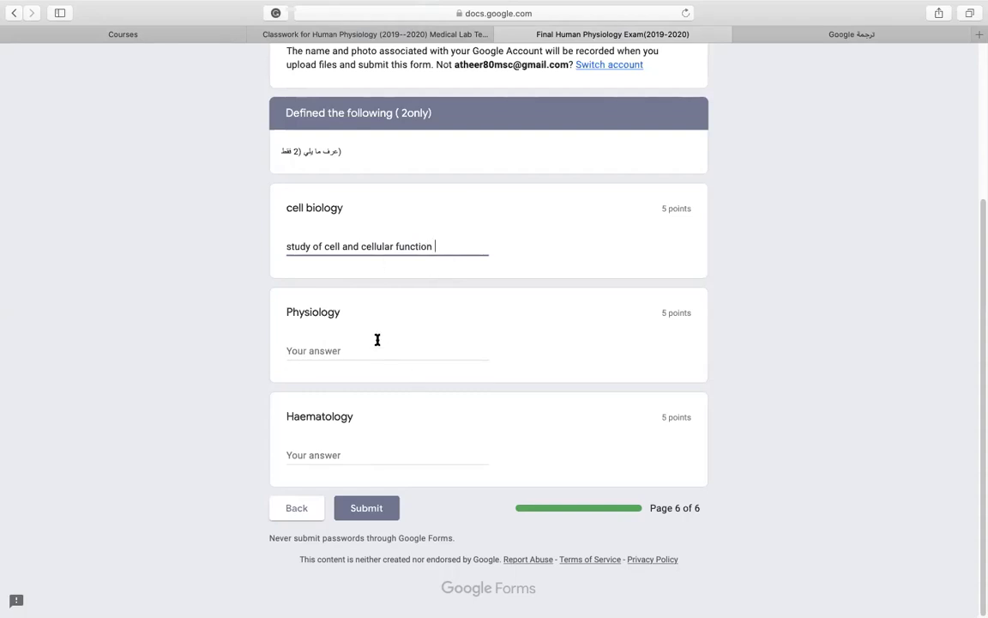
# Type 'Study of body organs and their function.' as the Physiology answer, capitalising 'Study'.
pyautogui.click(354, 351)
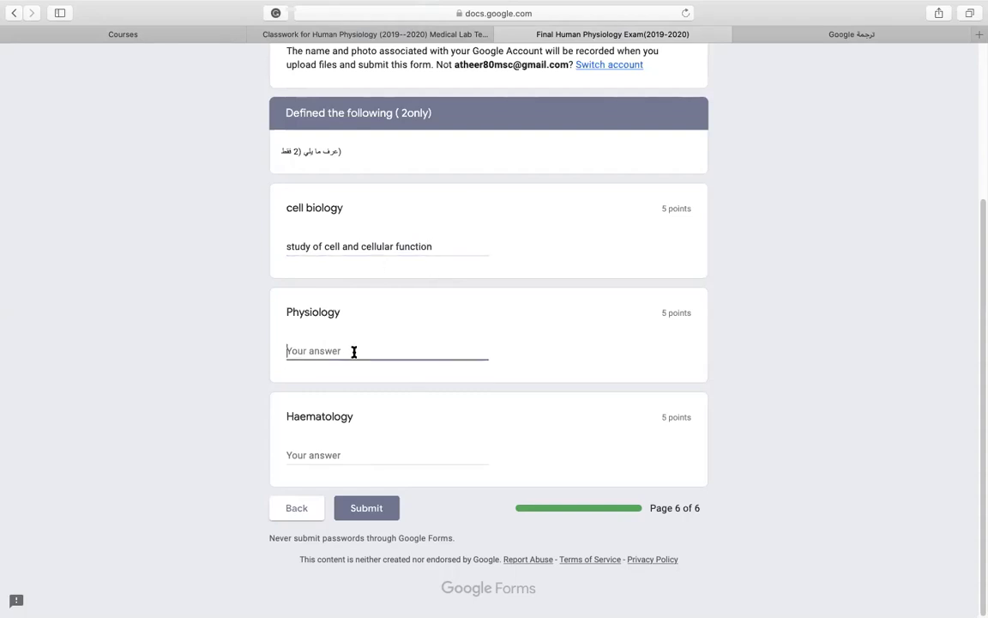
pyautogui.write('study b')
pyautogui.press('BackSpace')
pyautogui.write('of oran')
pyautogui.press('BackSpace')
pyautogui.press('BackSpace')
pyautogui.press('BackSpace')
pyautogui.press('BackSpace')
pyautogui.write('body organs and their f')
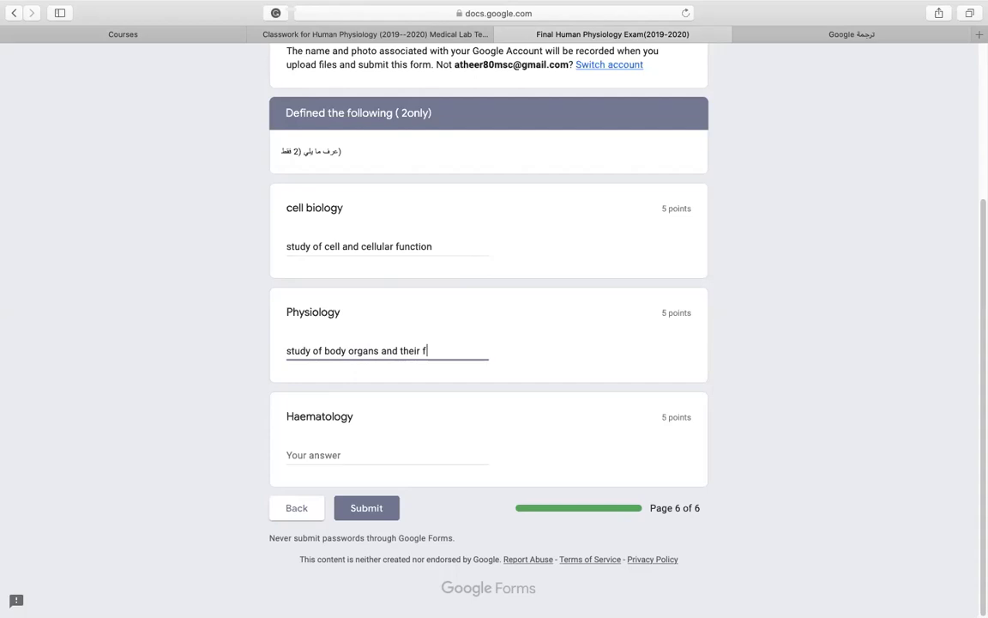
pyautogui.write('unction.')
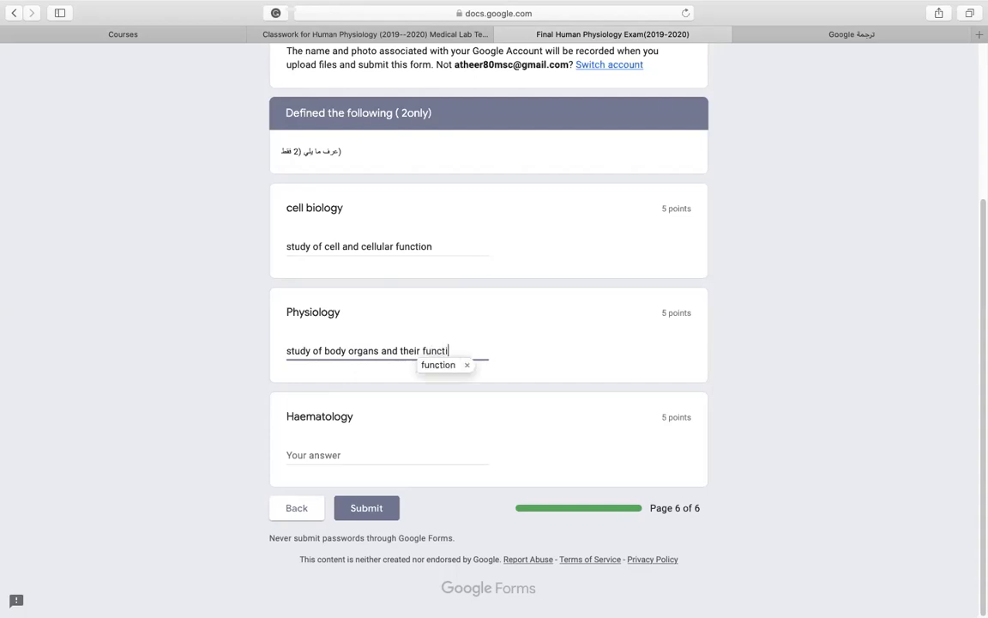
pyautogui.rightClick(289, 349)
pyautogui.click(388, 298)
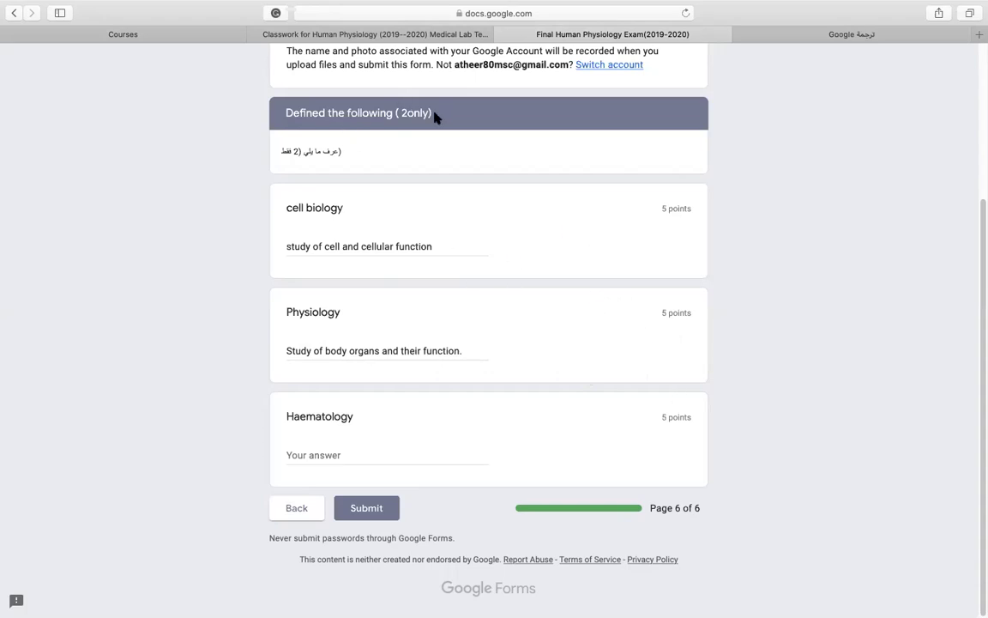
# Type the Haematology answer 'Study of blood components like red blood cell, white blood cell, platelets'.
pyautogui.click(334, 450)
pyautogui.write('Stu')
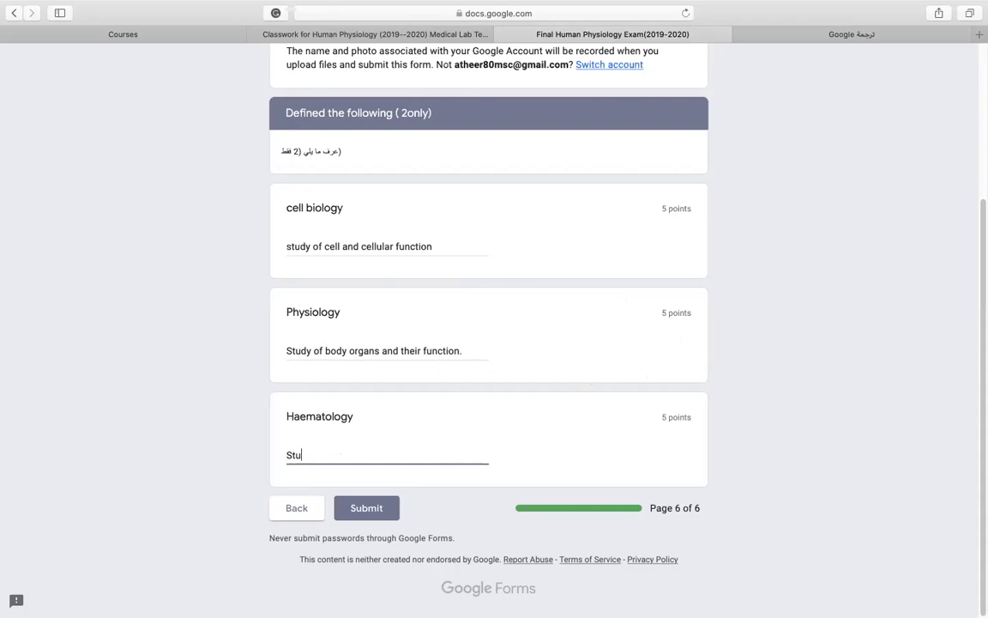
pyautogui.write('dy of blood components and the')
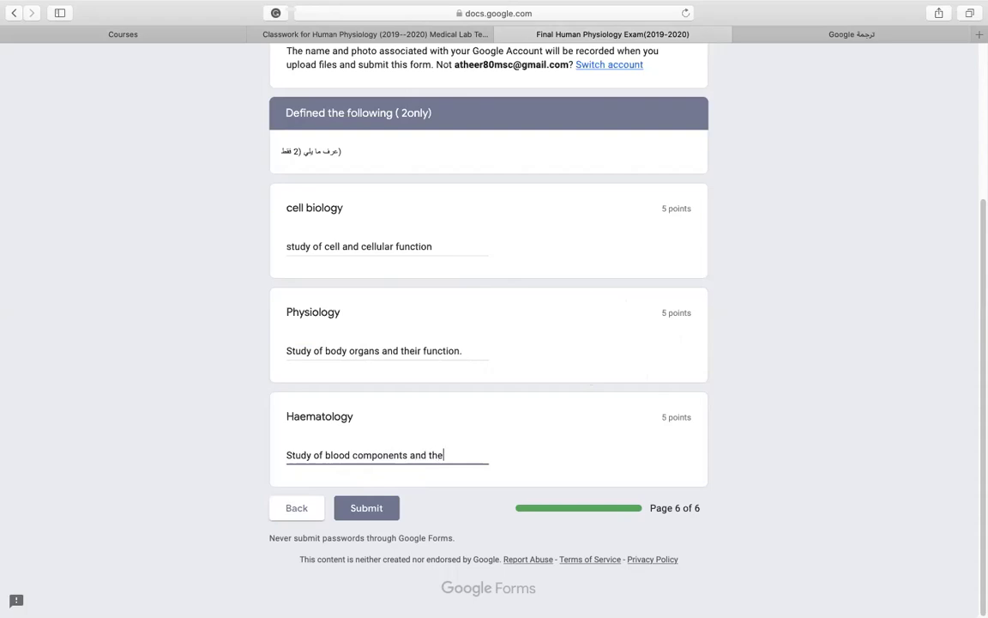
pyautogui.write('ir')
pyautogui.press('BackSpace')
pyautogui.press('BackSpace')
pyautogui.press('BackSpace')
pyautogui.press('BackSpace')
pyautogui.press('BackSpace')
pyautogui.press('BackSpace')
pyautogui.press('BackSpace')
pyautogui.press('BackSpace')
pyautogui.press('BackSpace')
pyautogui.press('BackSpace')
pyautogui.write('like red blood cell , w')
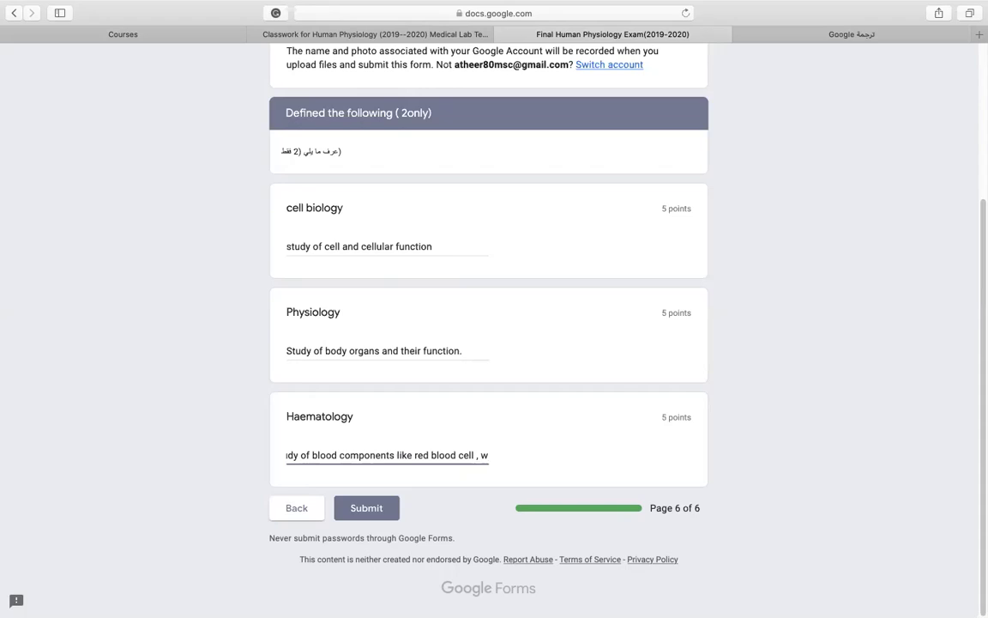
pyautogui.write('hite')
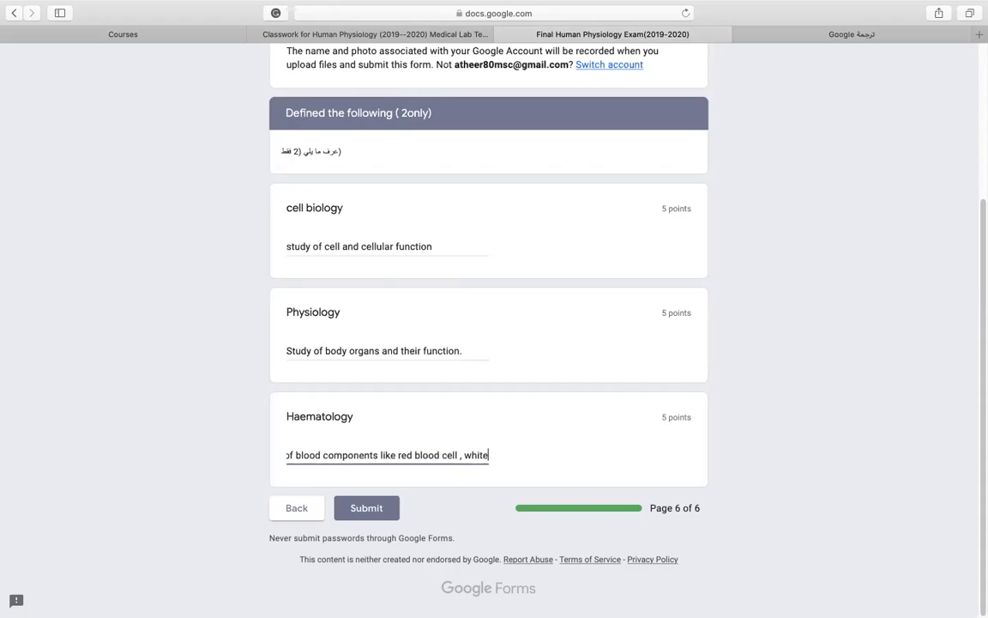
pyautogui.write(' blood c')
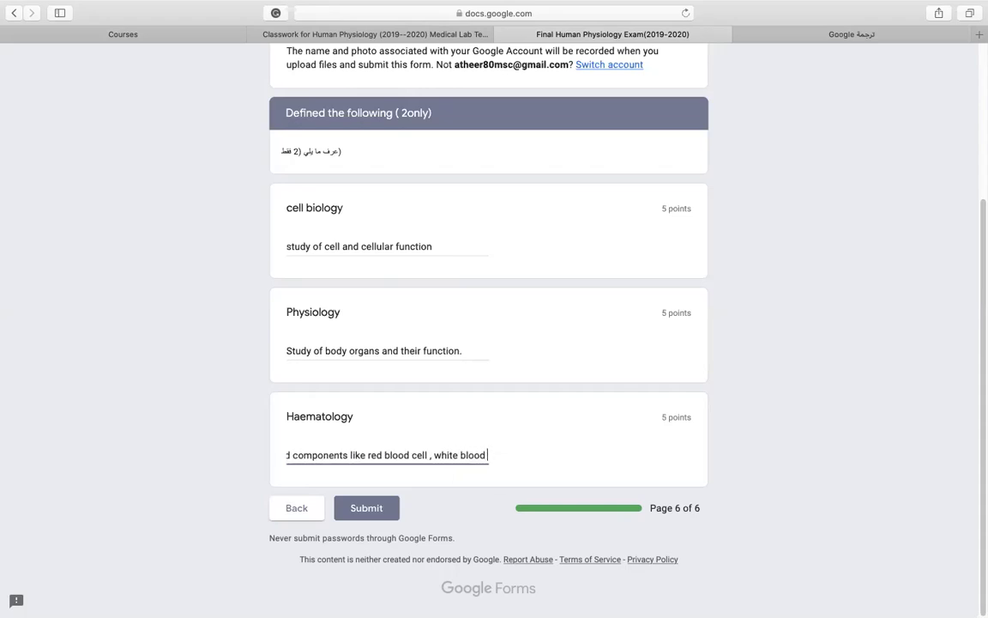
pyautogui.write('ell')
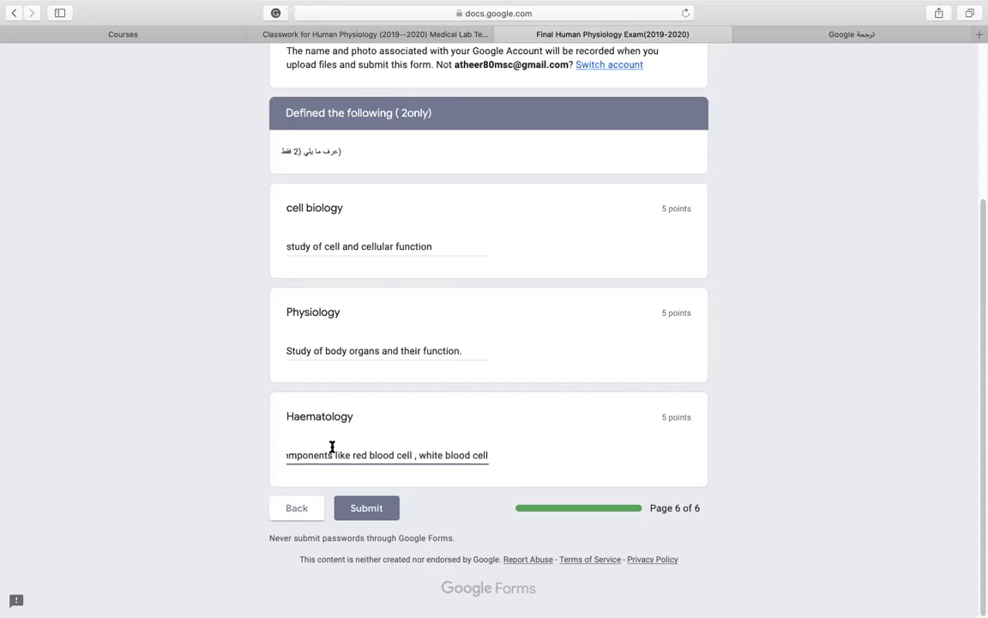
pyautogui.write(', pla')
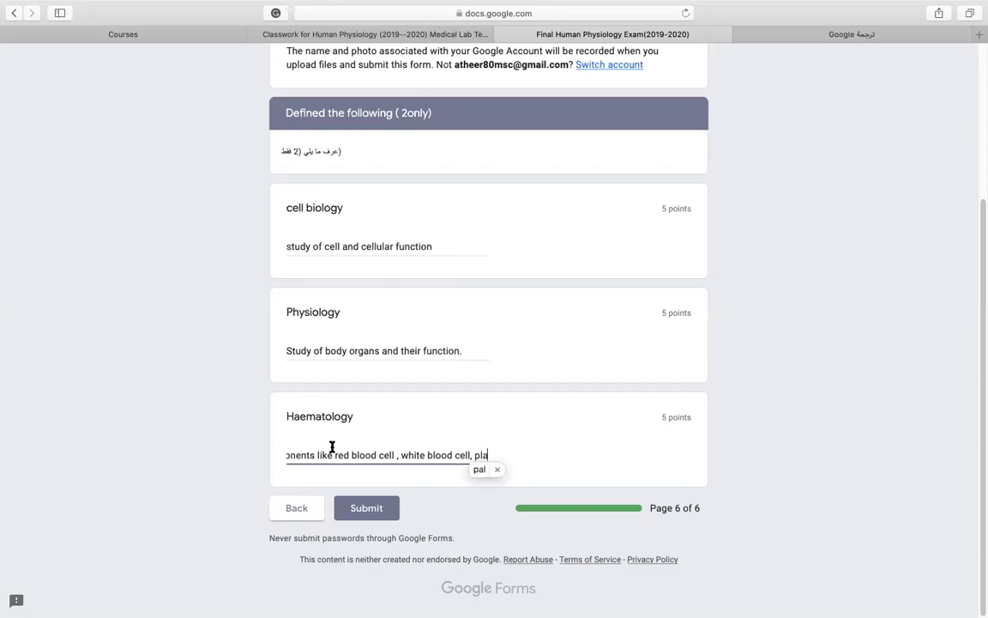
pyautogui.write('telets')
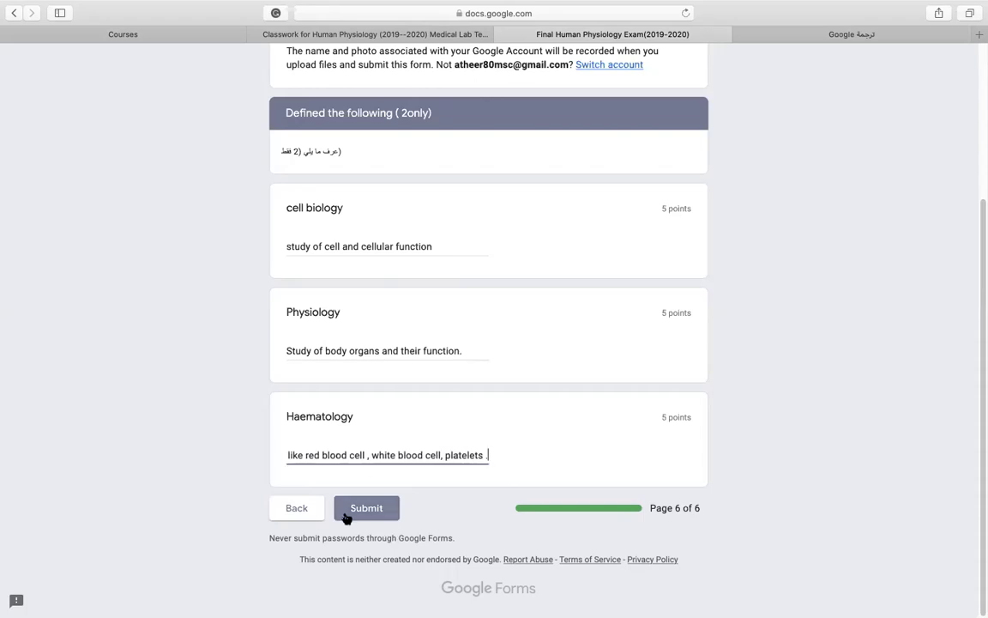
# Go to the end of the Haematology answer, leaving it ending at 'platelets.'.
pyautogui.moveTo(417, 455); pyautogui.dragTo(265, 452)
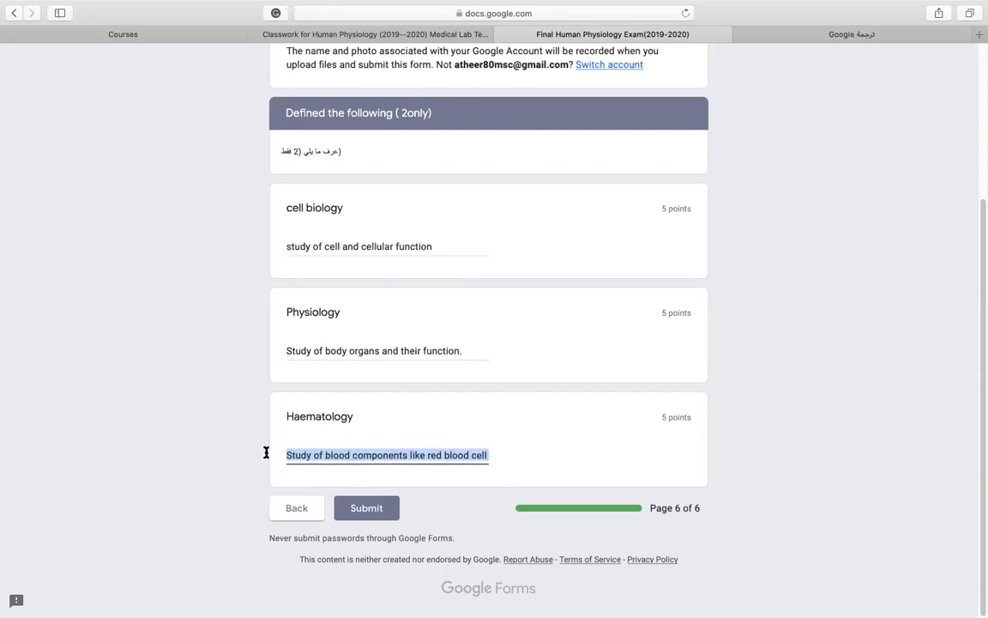
pyautogui.click(388, 453)
pyautogui.moveTo(390, 453); pyautogui.dragTo(490, 456)
pyautogui.click(486, 456)
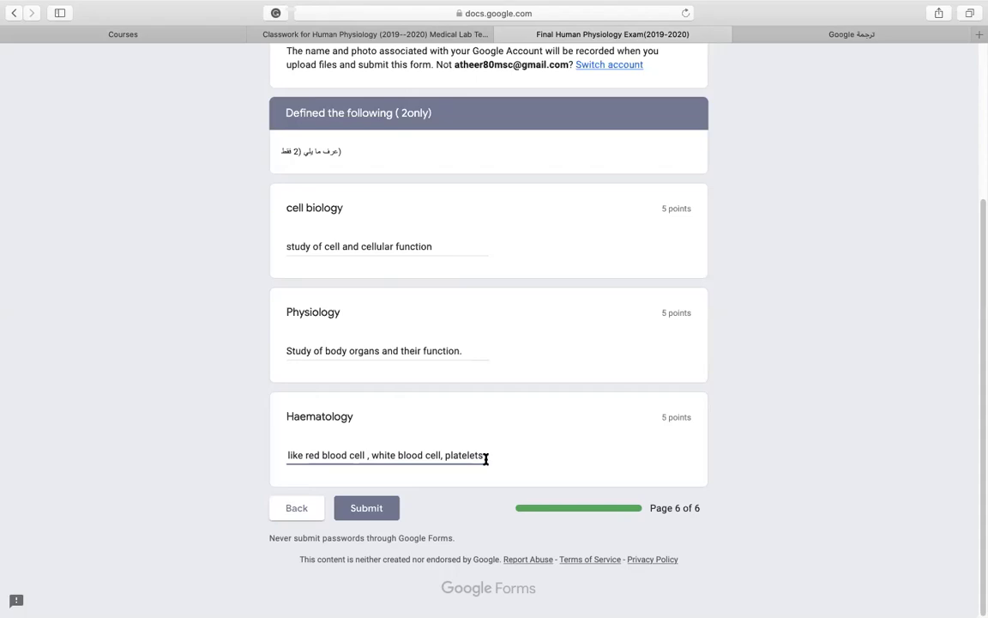
pyautogui.write('sh')
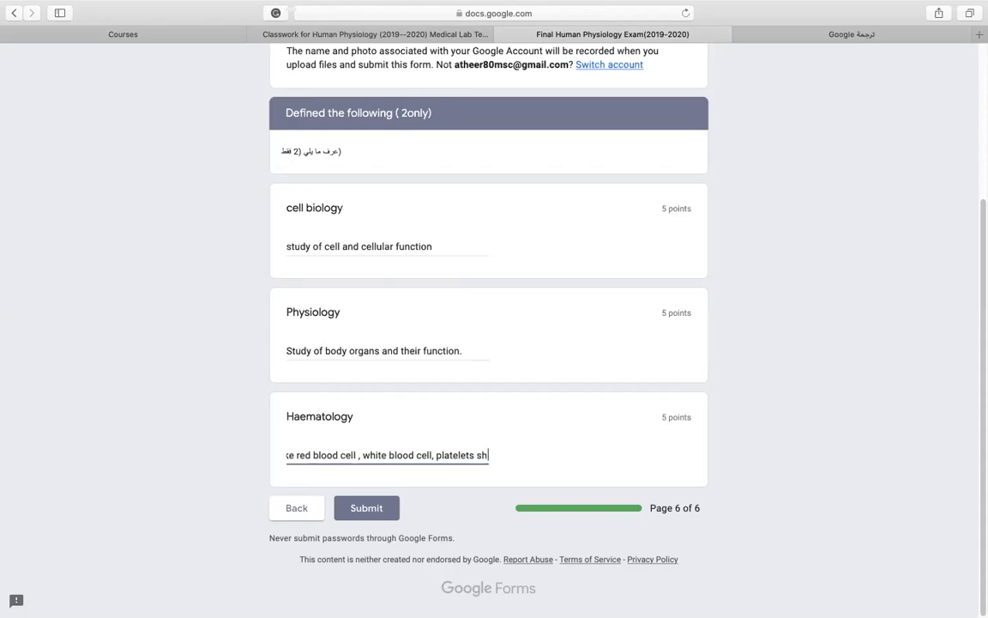
pyautogui.press('BackSpace')
pyautogui.press('BackSpace')
pyautogui.write('.')
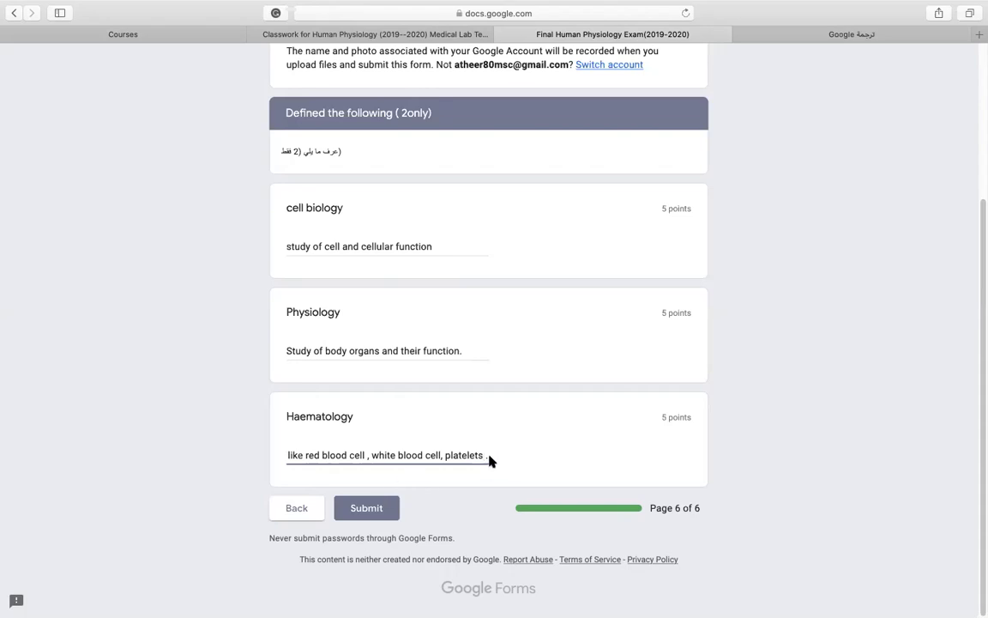
# Replace the period after platelets with ', shape, size , stracture'.
pyautogui.moveTo(440, 456); pyautogui.dragTo(262, 457)
pyautogui.click(384, 457)
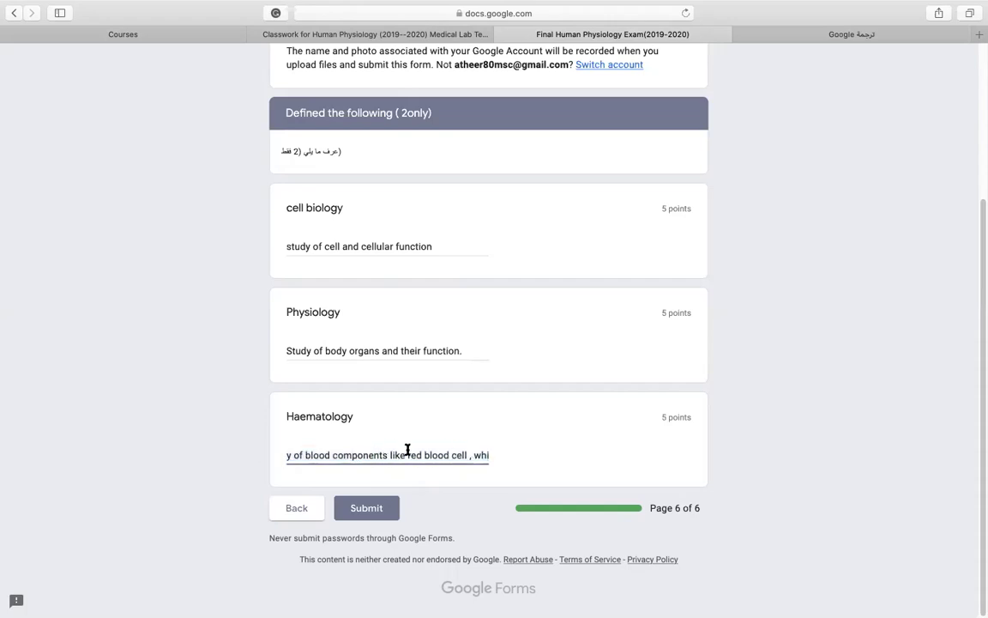
pyautogui.moveTo(457, 457); pyautogui.dragTo(543, 457)
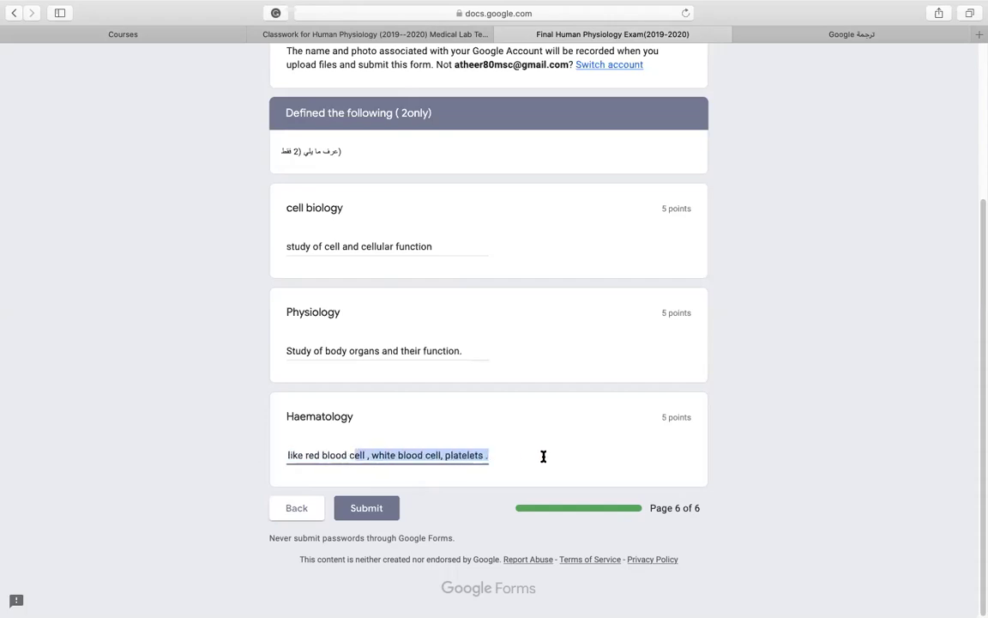
pyautogui.click(486, 457)
pyautogui.press('BackSpace')
pyautogui.press('BackSpace')
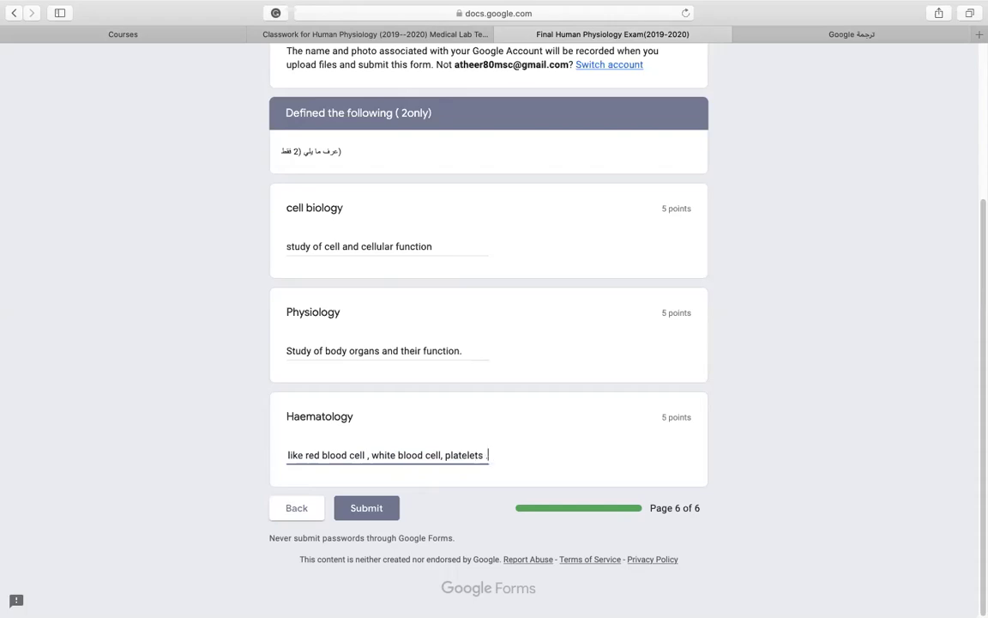
pyautogui.write(',')
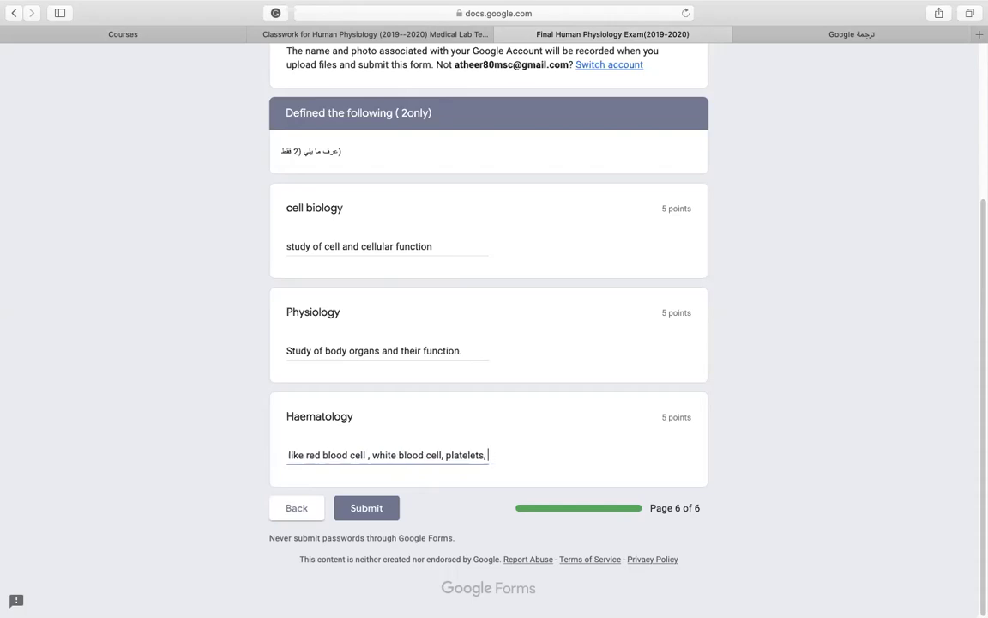
pyautogui.write(' shap')
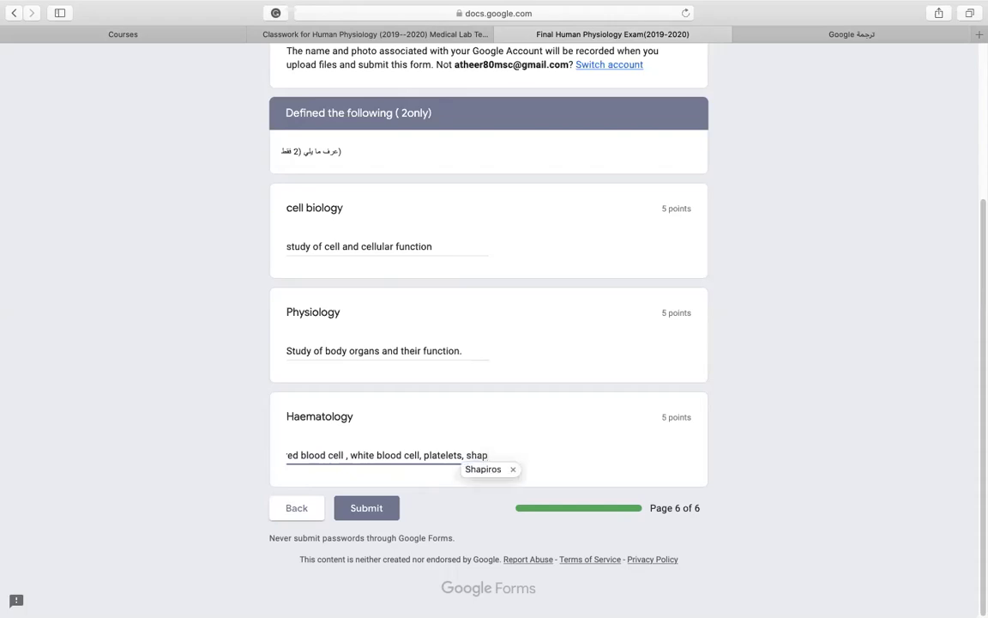
pyautogui.write('e')
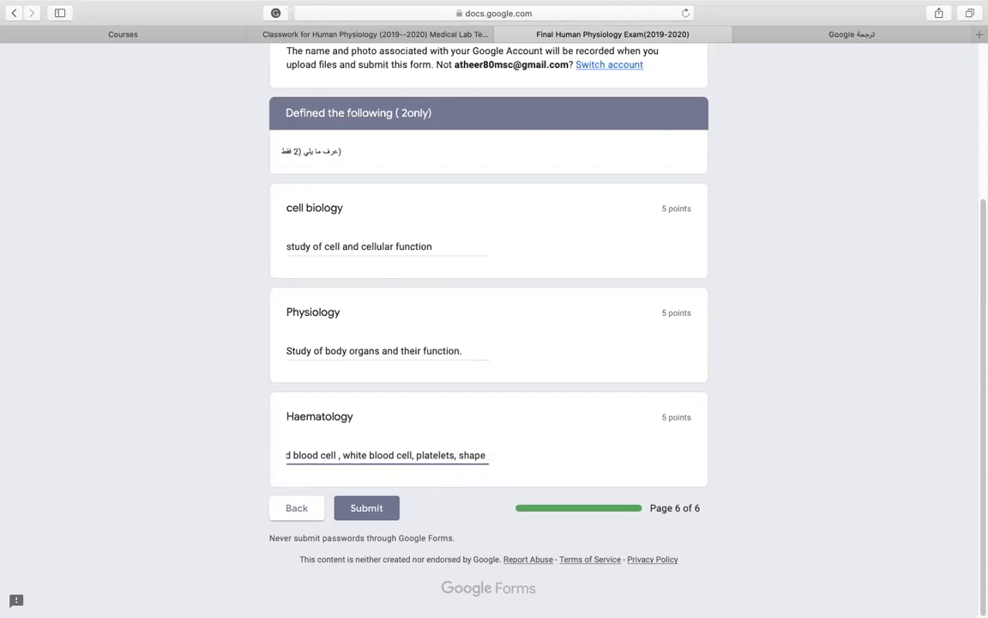
pyautogui.write(', si')
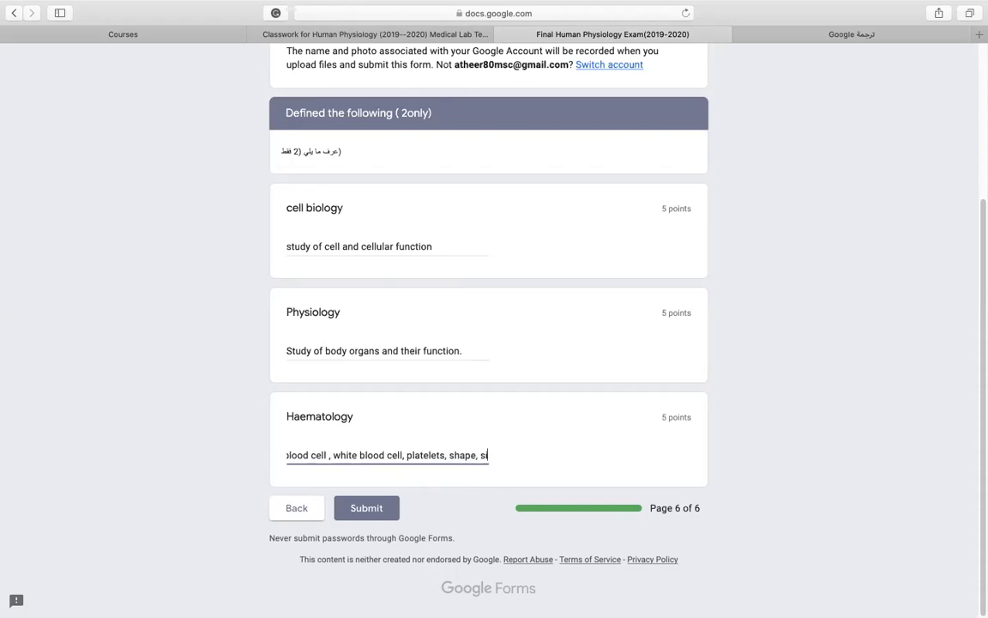
pyautogui.write('ze ')
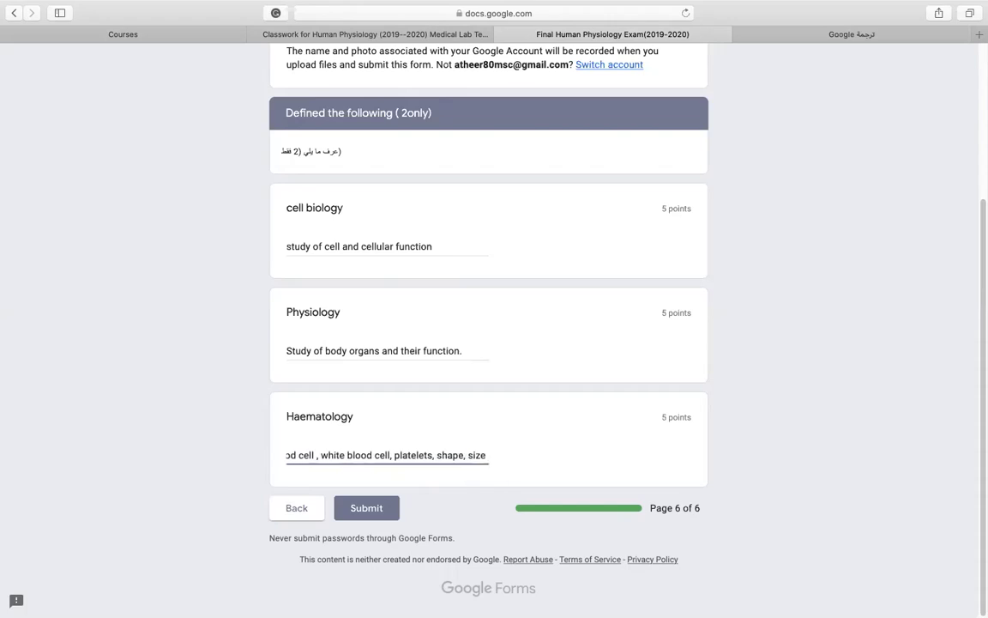
pyautogui.write(', s')
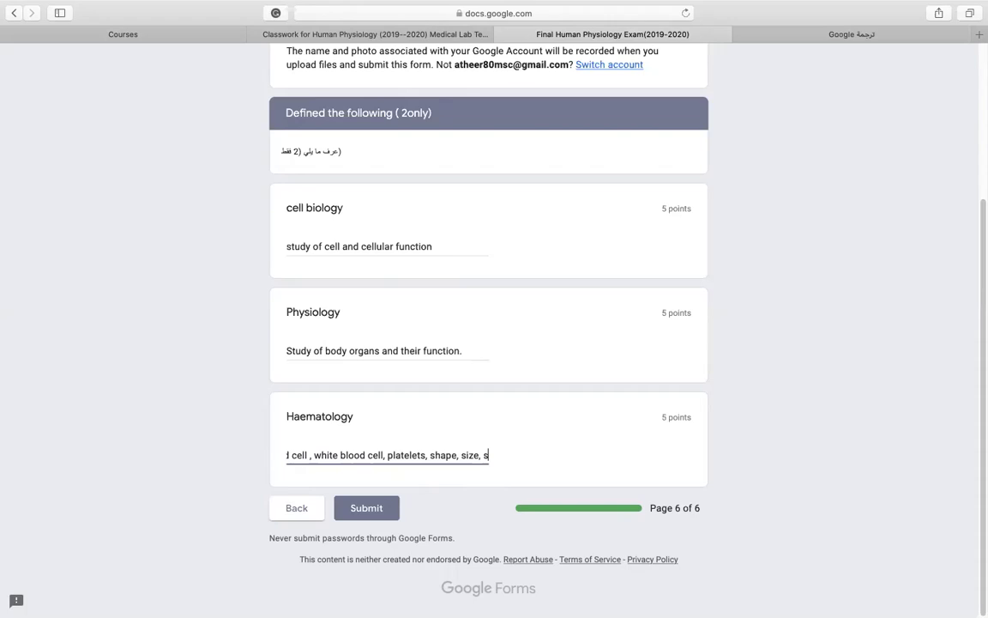
pyautogui.write('tracture')
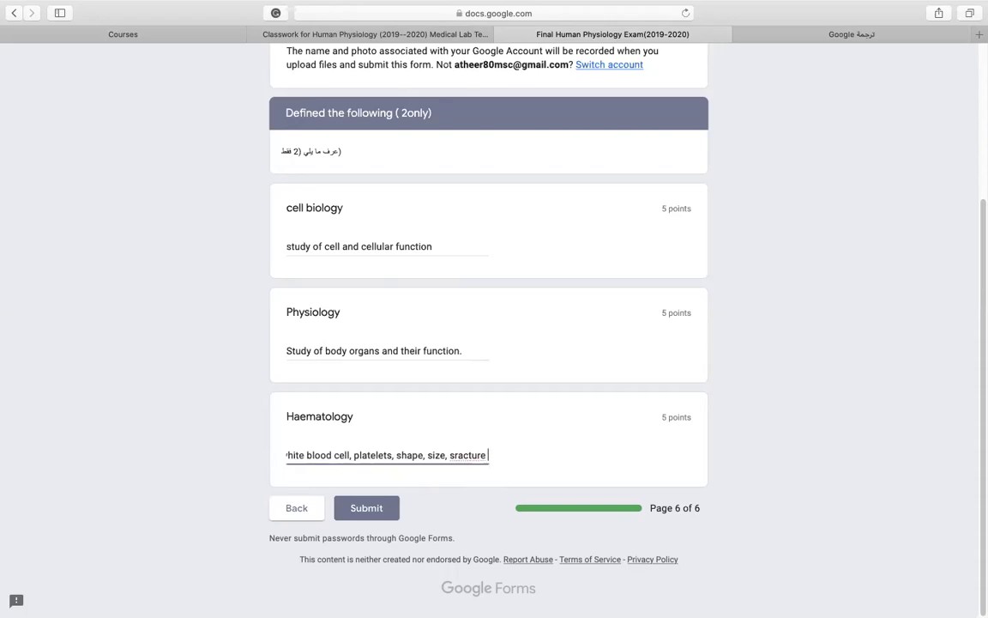
# Delete the misspelled 'stracture' and trailing comma so the answer ends with 'shape, size'.
pyautogui.rightClick(466, 454)
pyautogui.click(458, 433)
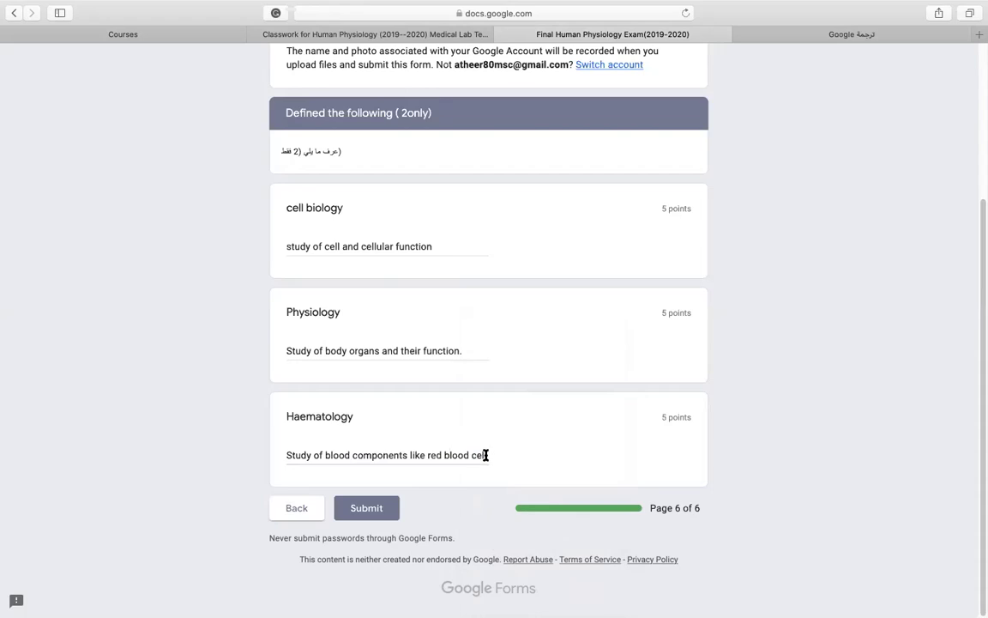
pyautogui.moveTo(452, 456); pyautogui.dragTo(530, 464)
pyautogui.click(485, 456)
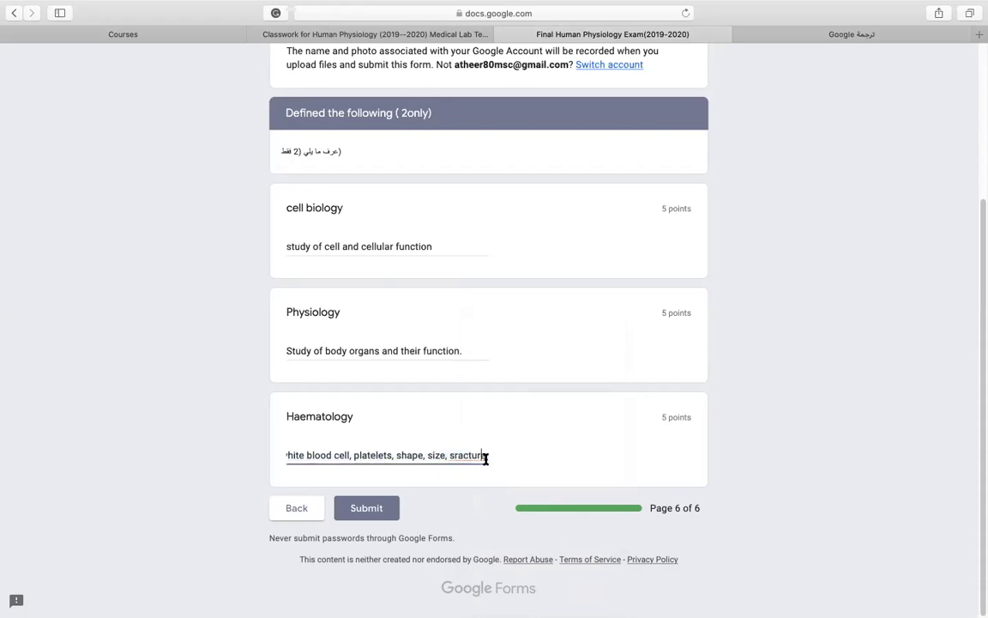
pyautogui.press('BackSpace')
pyautogui.press('BackSpace')
pyautogui.press('BackSpace')
pyautogui.press('BackSpace')
pyautogui.press('BackSpace')
pyautogui.press('BackSpace')
pyautogui.press('BackSpace')
pyautogui.press('BackSpace')
pyautogui.press('BackSpace')
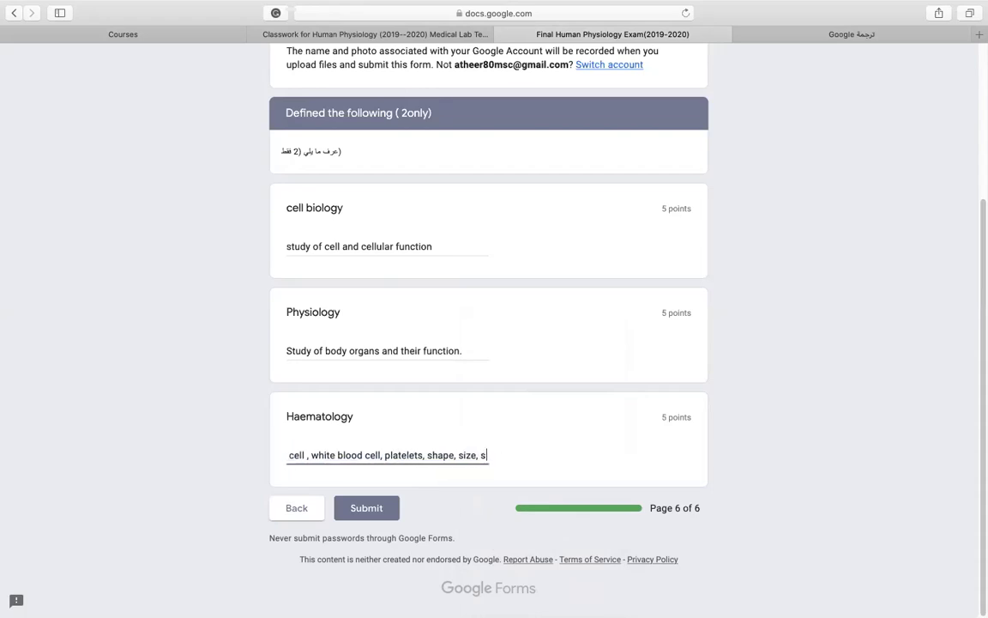
pyautogui.press('BackSpace')
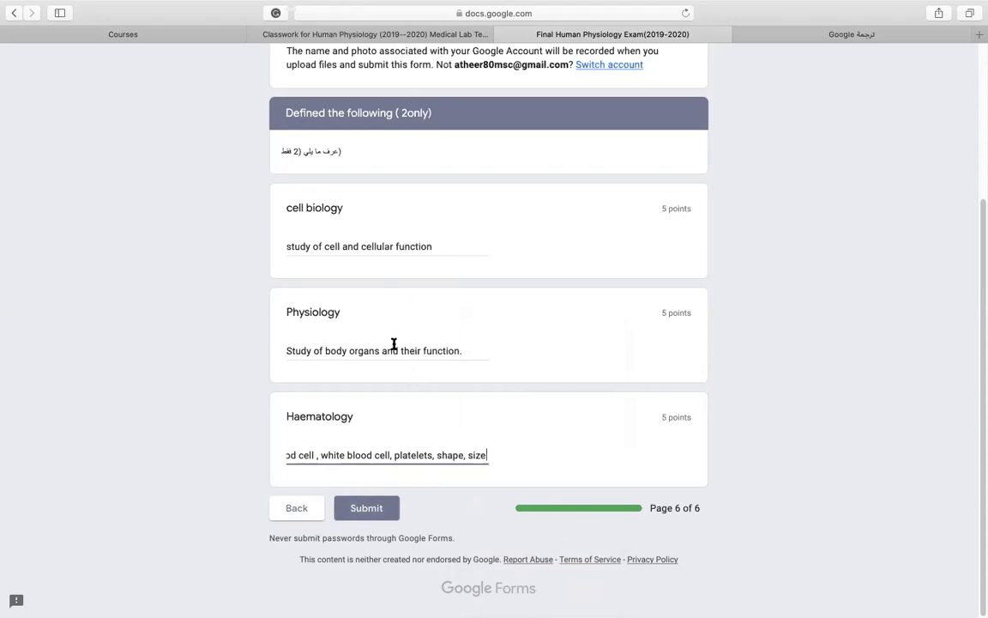
pyautogui.scroll(2, 392, 345)
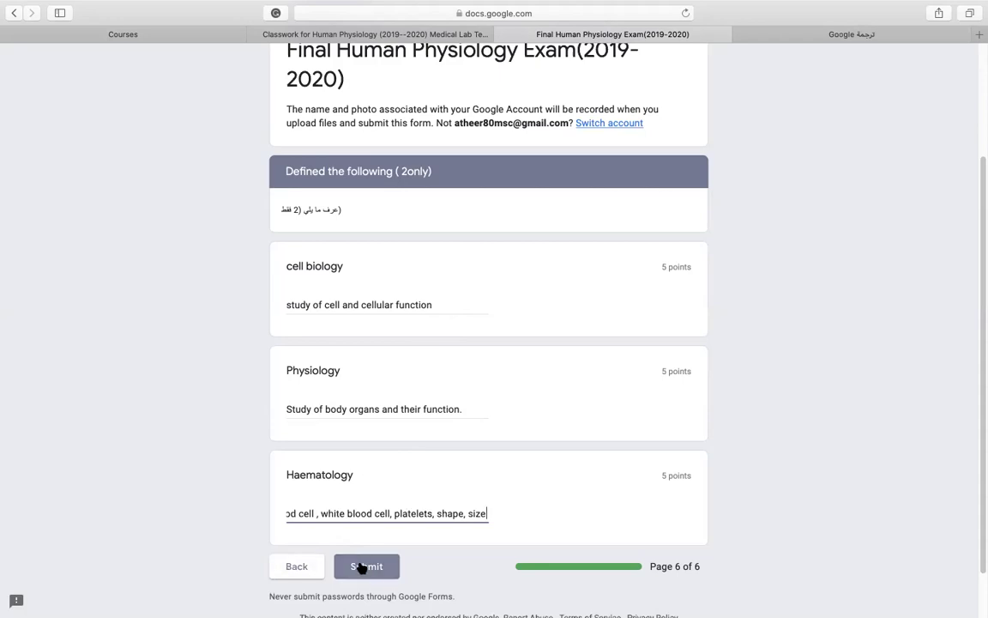
# Submit the exam and check the 'Response submitted and assignment marked as done' confirmation.
pyautogui.click(362, 568)
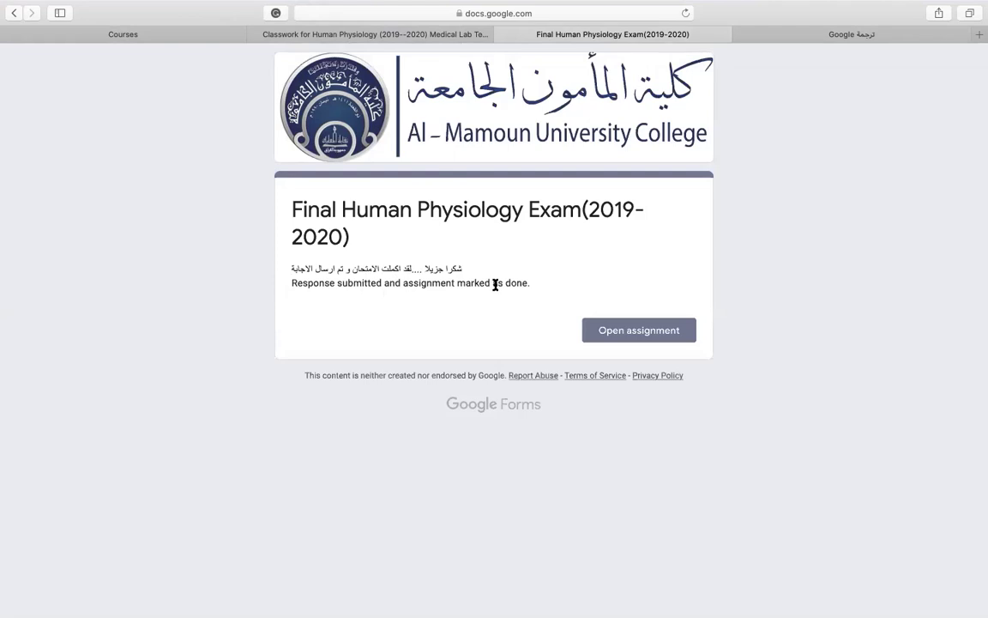
pyautogui.moveTo(531, 284); pyautogui.dragTo(531, 292)
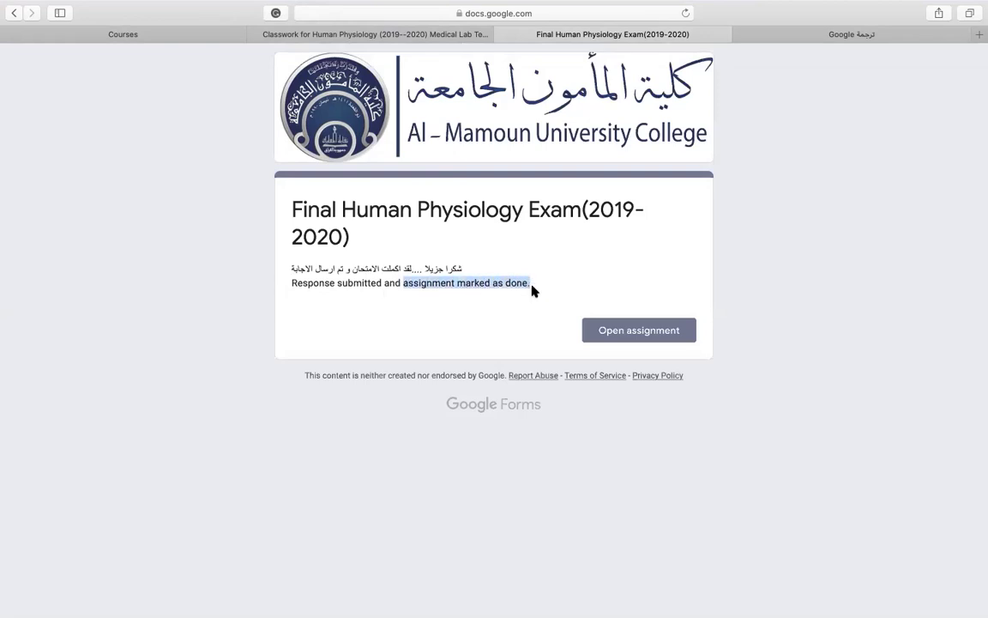